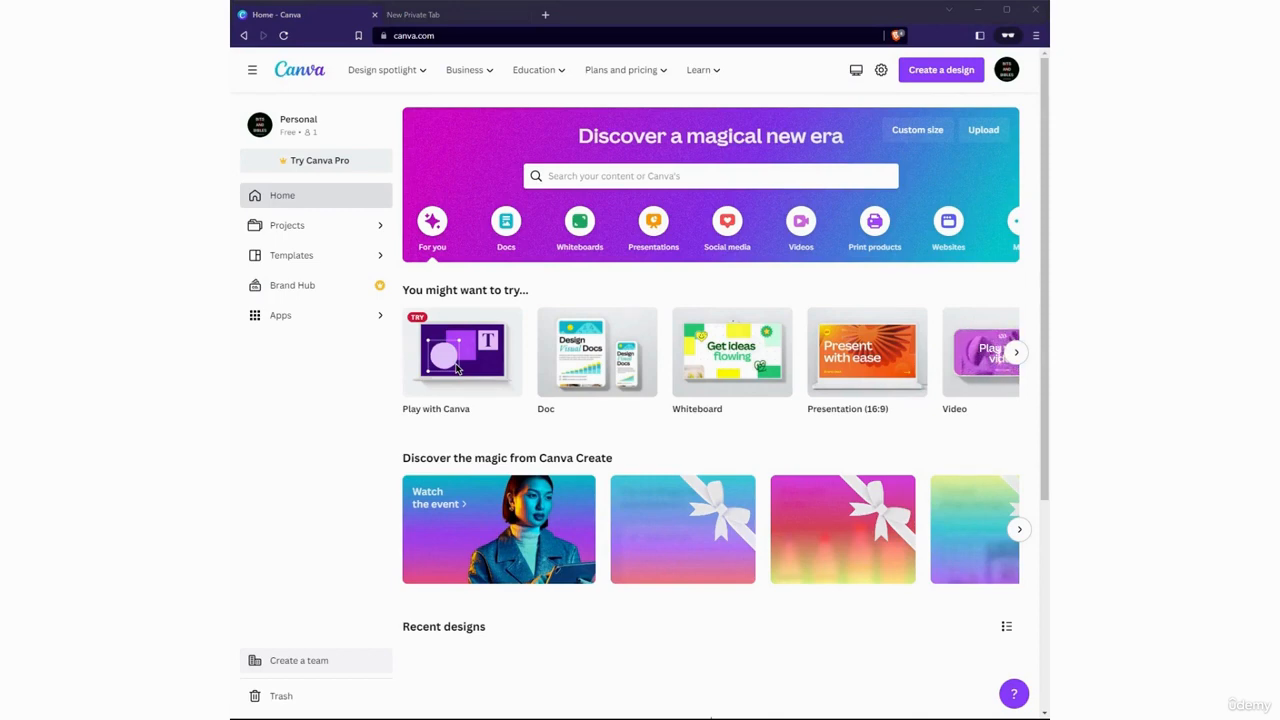
Search the templates for Logo and open the Logo template category
{"action": "left_click", "coordinate": [656, 176]}
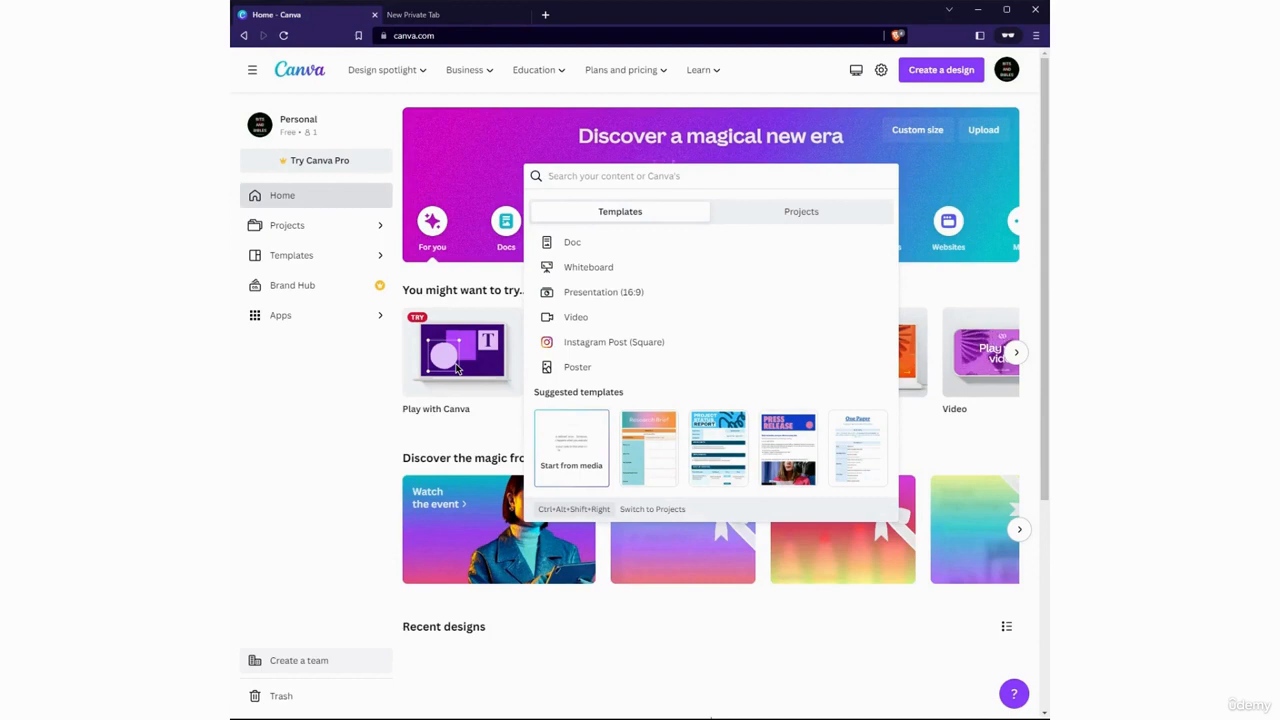
{"action": "type", "text": "Logo"}
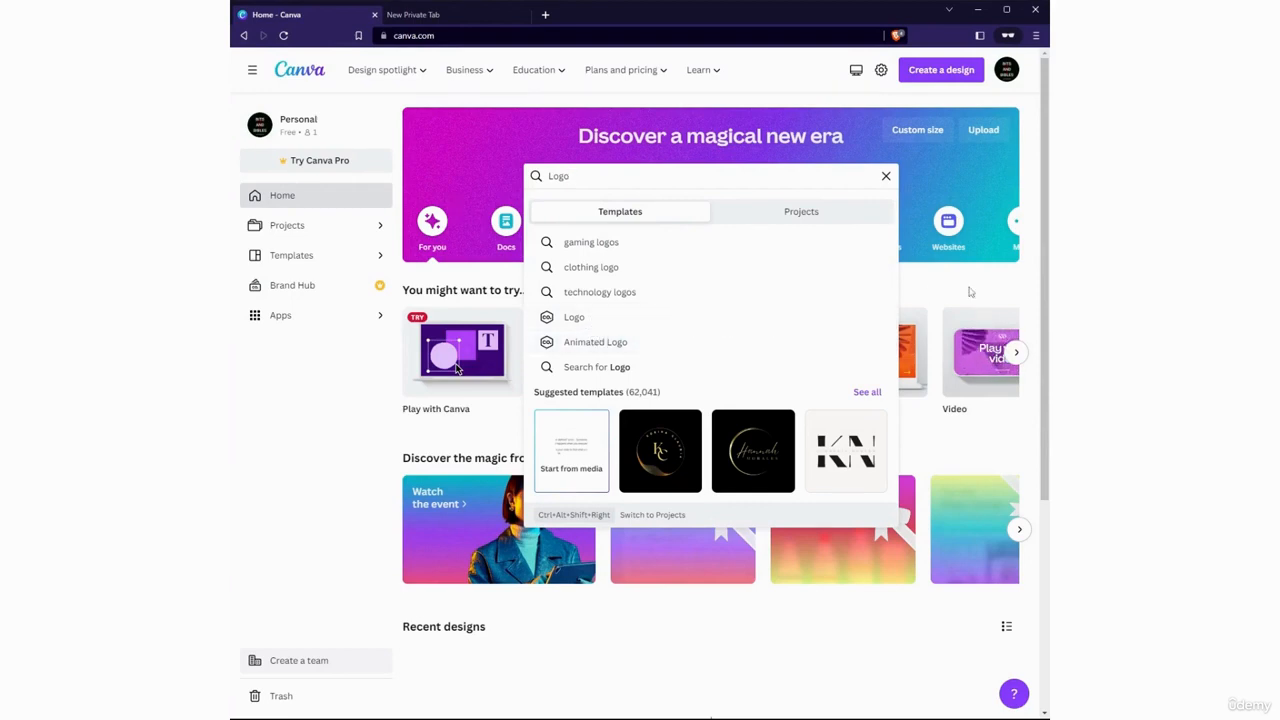
{"action": "left_click", "coordinate": [723, 321]}
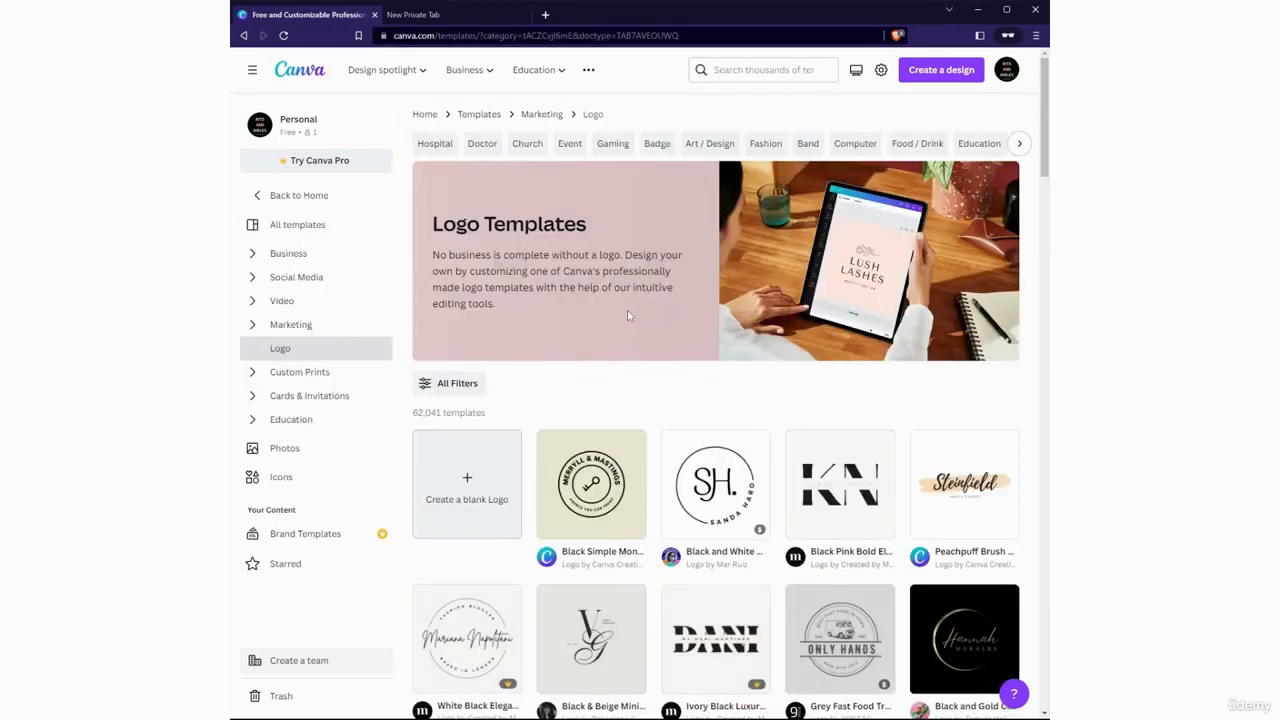
{"action": "scroll", "coordinate": [628, 316], "scroll_direction": "down", "scroll_amount": 3}
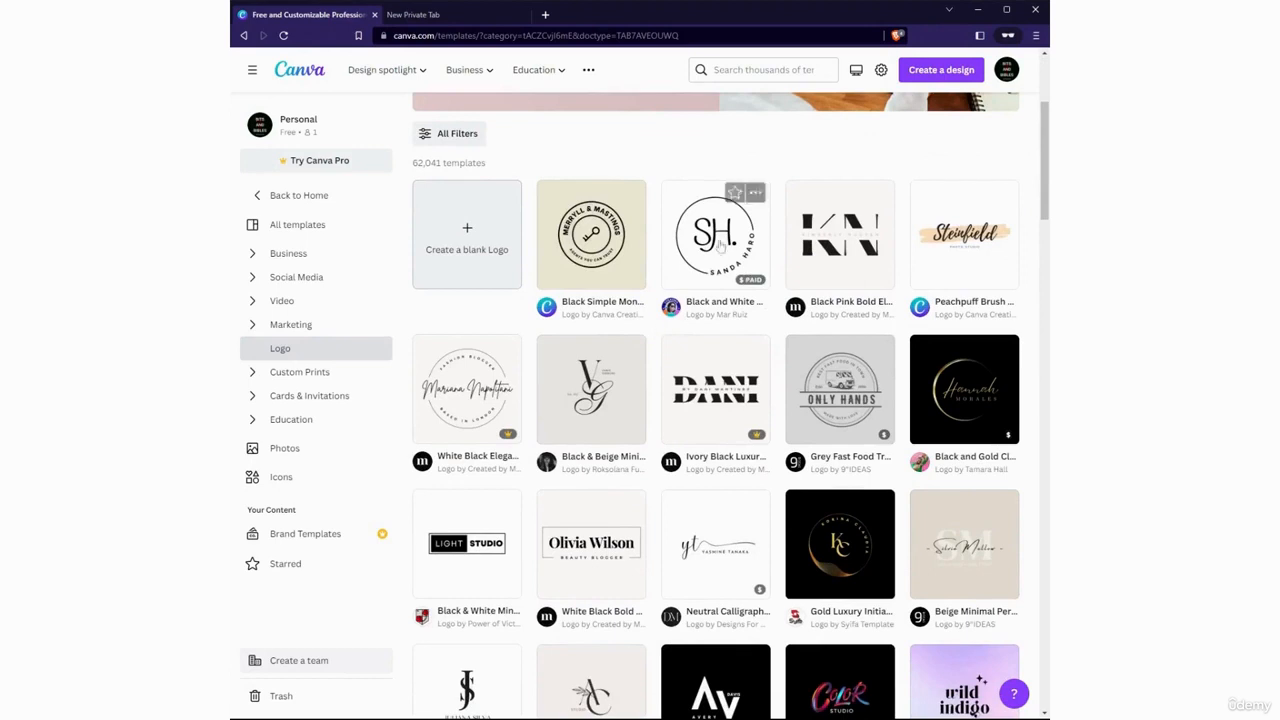
Show the options of the Black and White Minimal Monogram Logo template and browse the other logo templates
{"action": "left_click", "coordinate": [757, 196]}
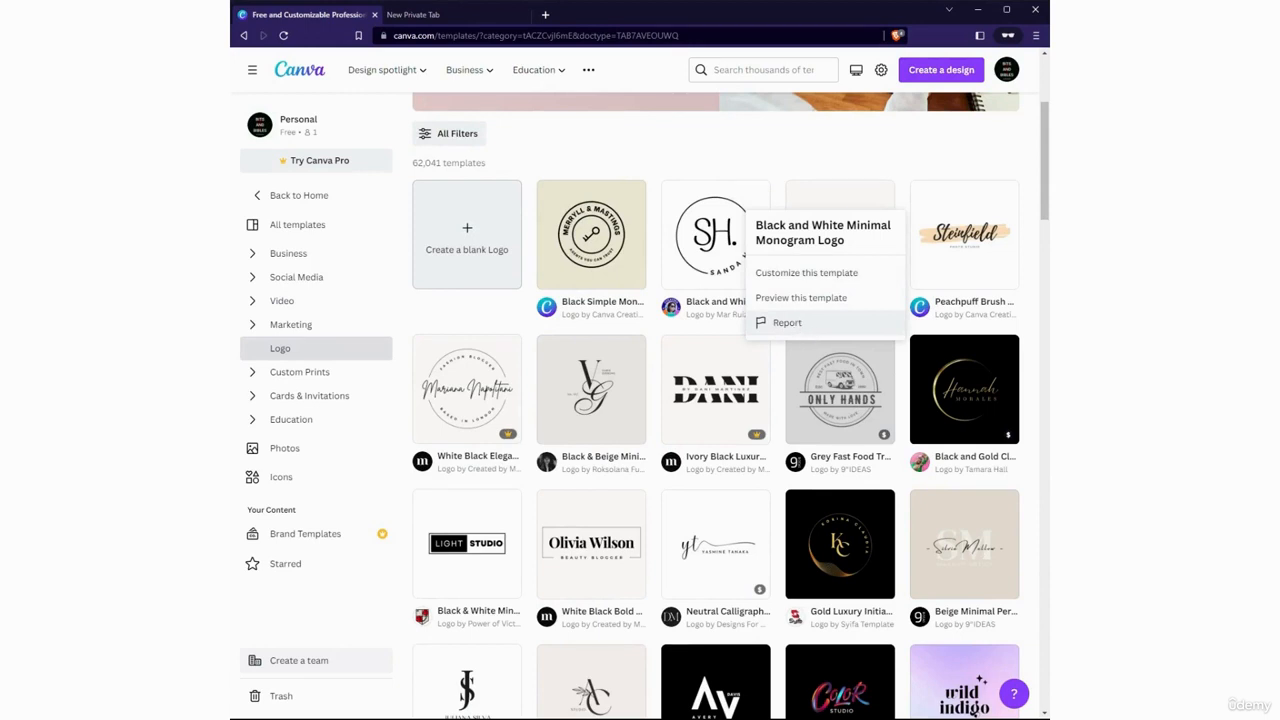
{"action": "scroll", "coordinate": [780, 322], "scroll_direction": "down", "scroll_amount": 2}
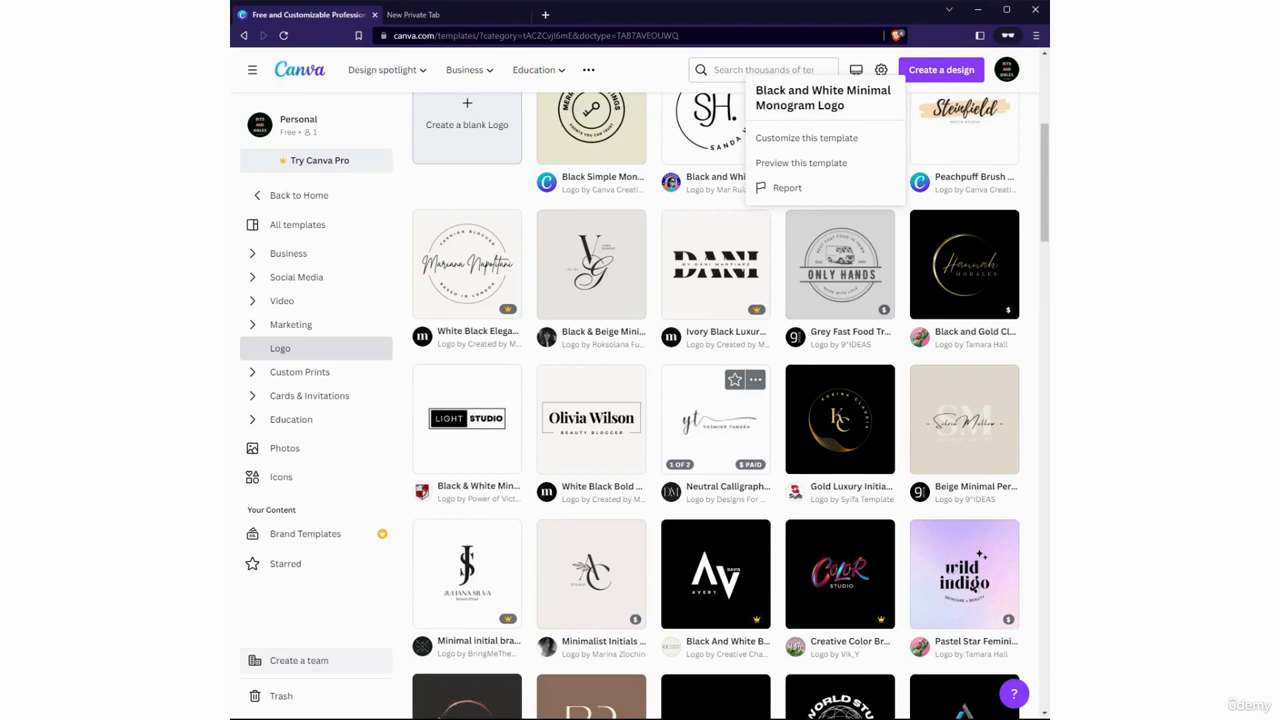
{"action": "scroll", "coordinate": [671, 410], "scroll_direction": "up", "scroll_amount": 6}
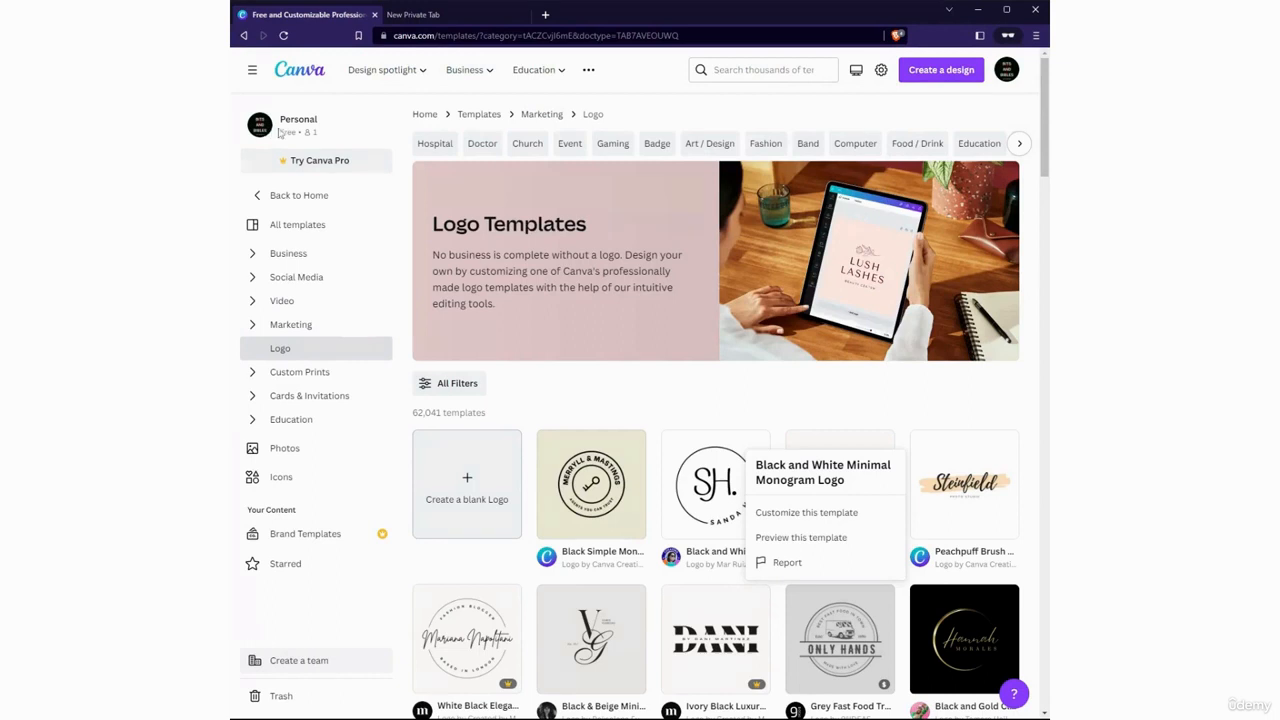
{"action": "left_click_drag", "start_coordinate": [307, 79], "coordinate": [462, 128]}
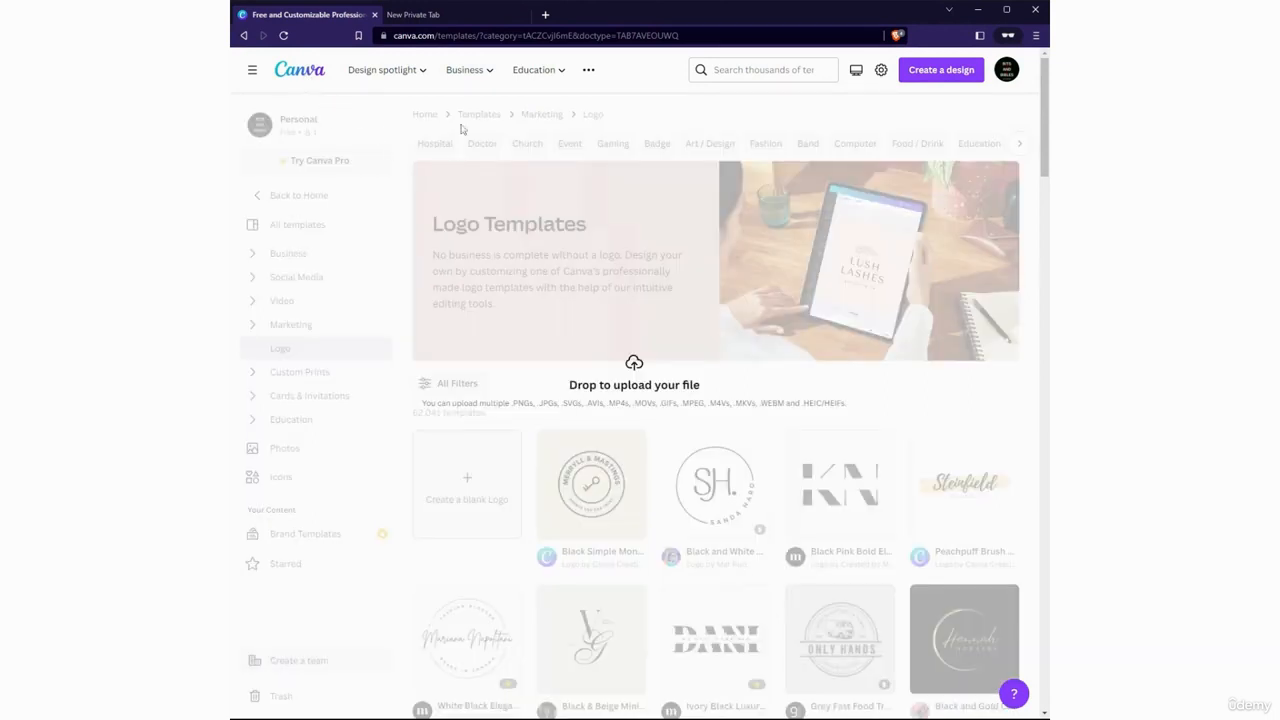
{"action": "left_click_drag", "start_coordinate": [793, 160], "coordinate": [534, 328]}
{"action": "left_click", "coordinate": [284, 36]}
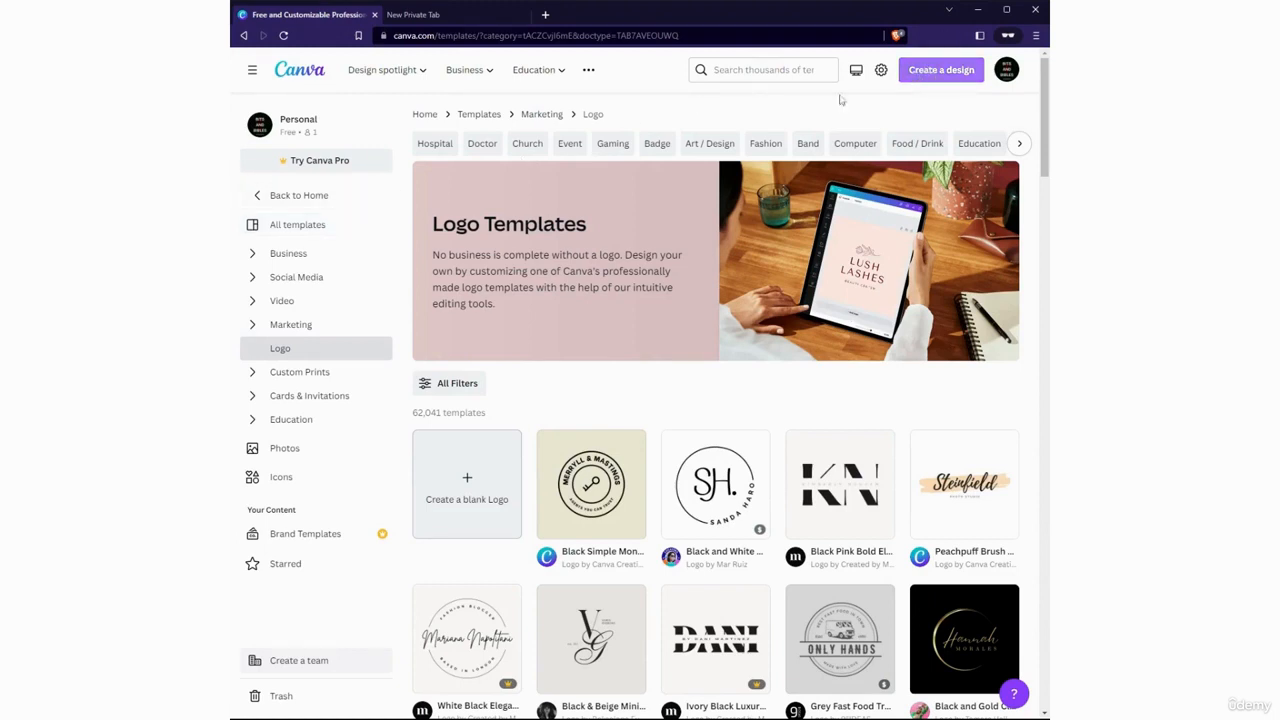
Set up a new custom-size design with a width of 800, a height of 800 and px as the unit
{"action": "left_click", "coordinate": [940, 86]}
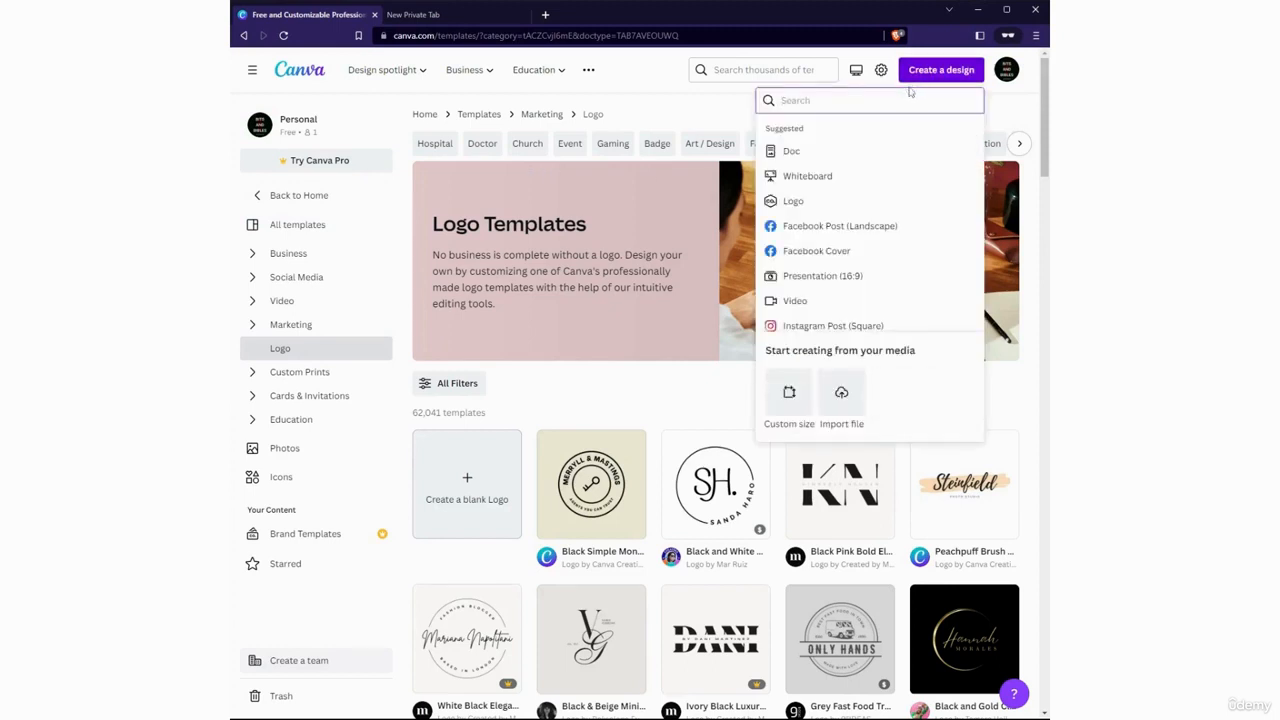
{"action": "left_click", "coordinate": [787, 396]}
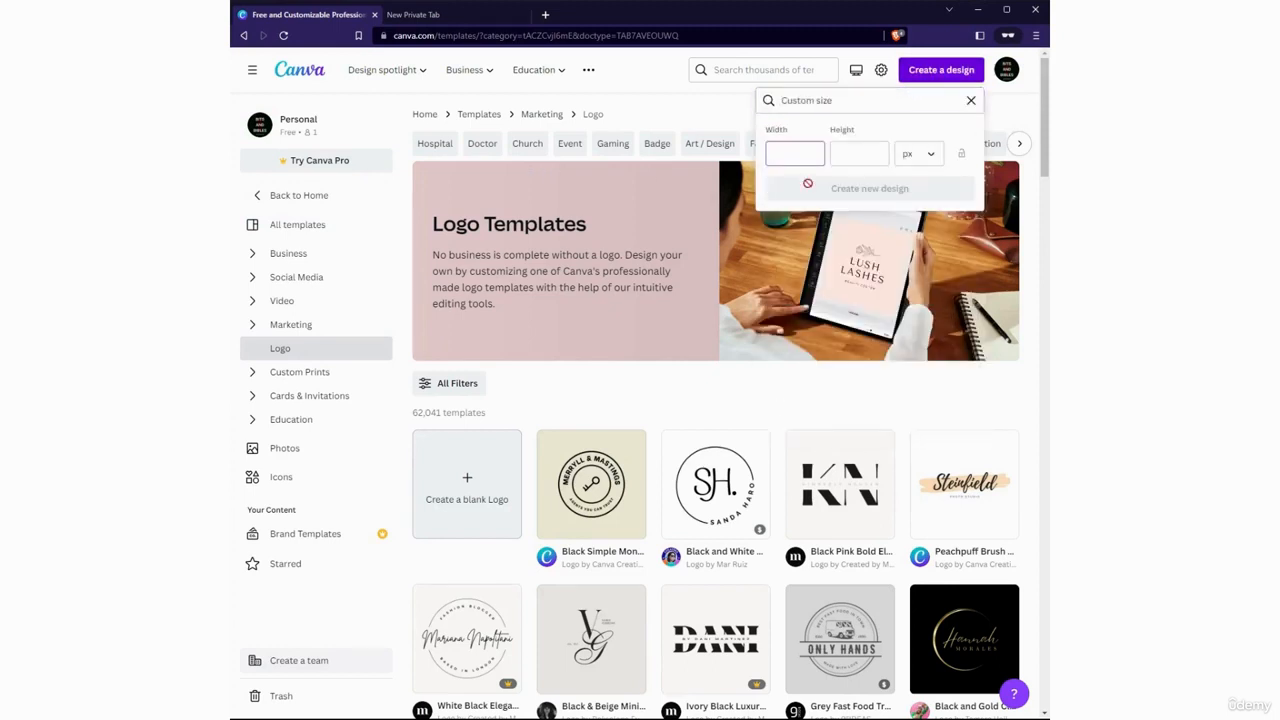
{"action": "type", "text": "800"}
{"action": "key", "text": "Tab"}
{"action": "type", "text": "800"}
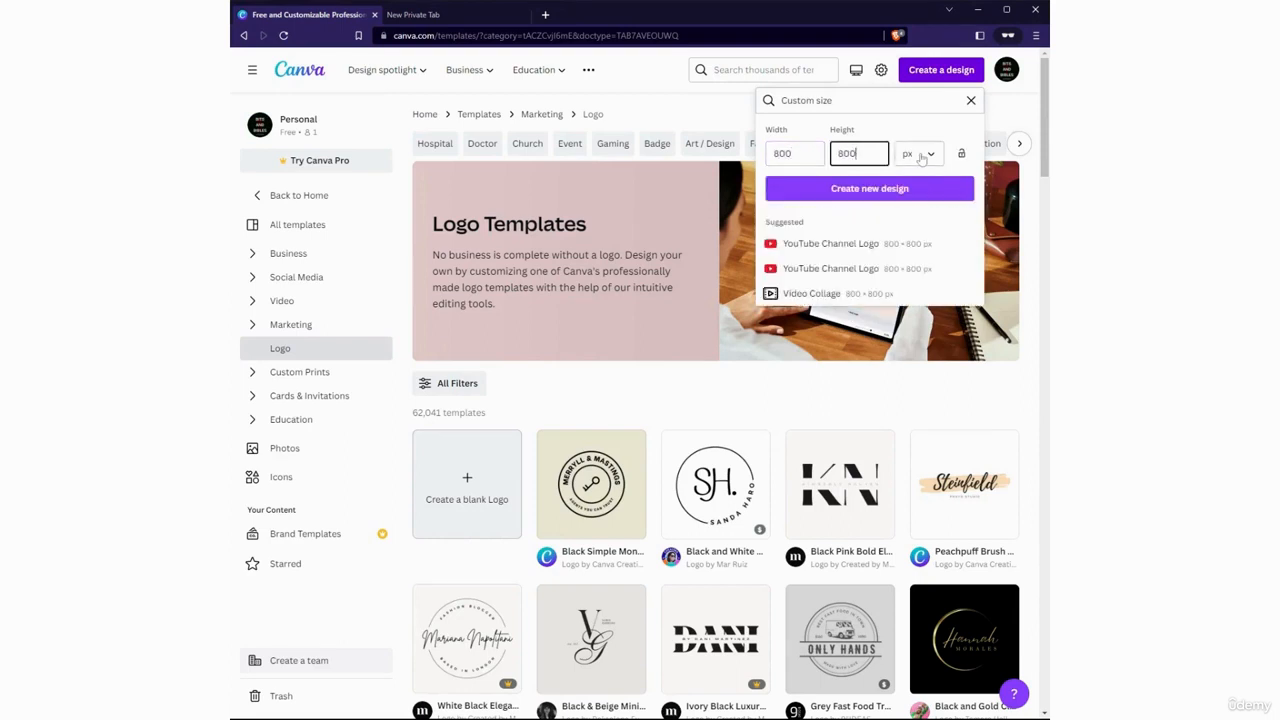
{"action": "left_click", "coordinate": [921, 156]}
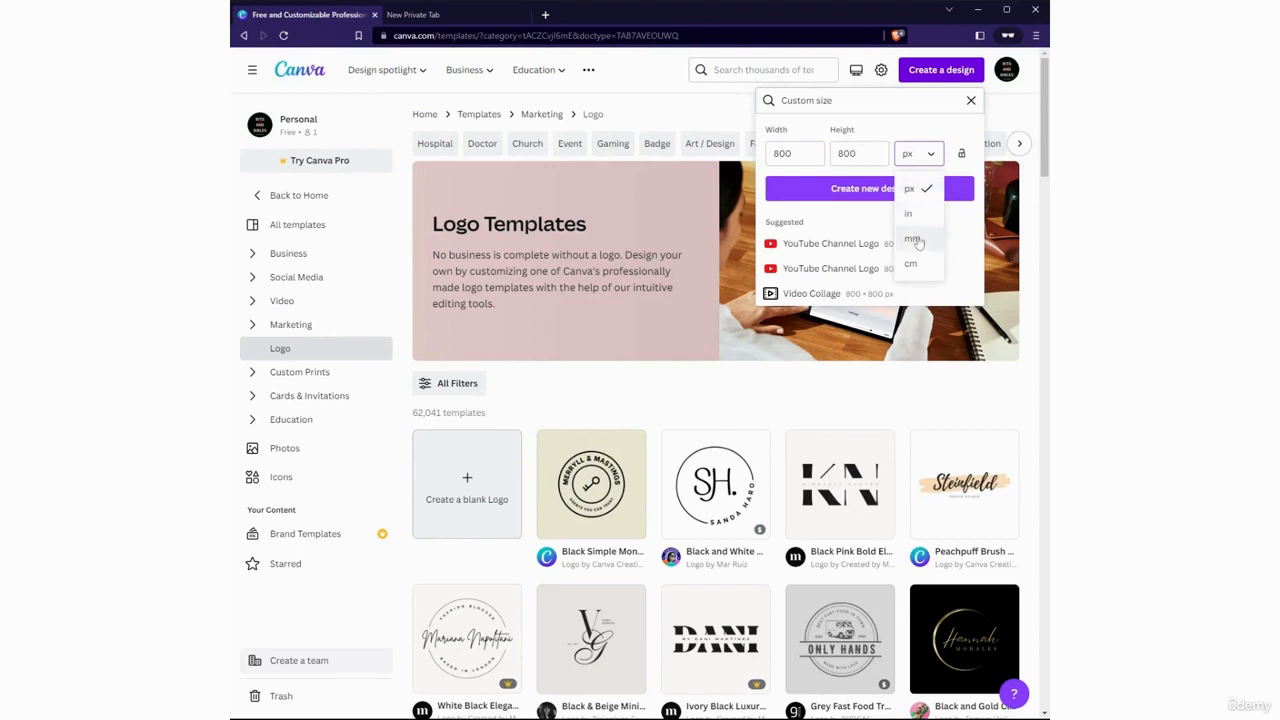
{"action": "left_click", "coordinate": [912, 189]}
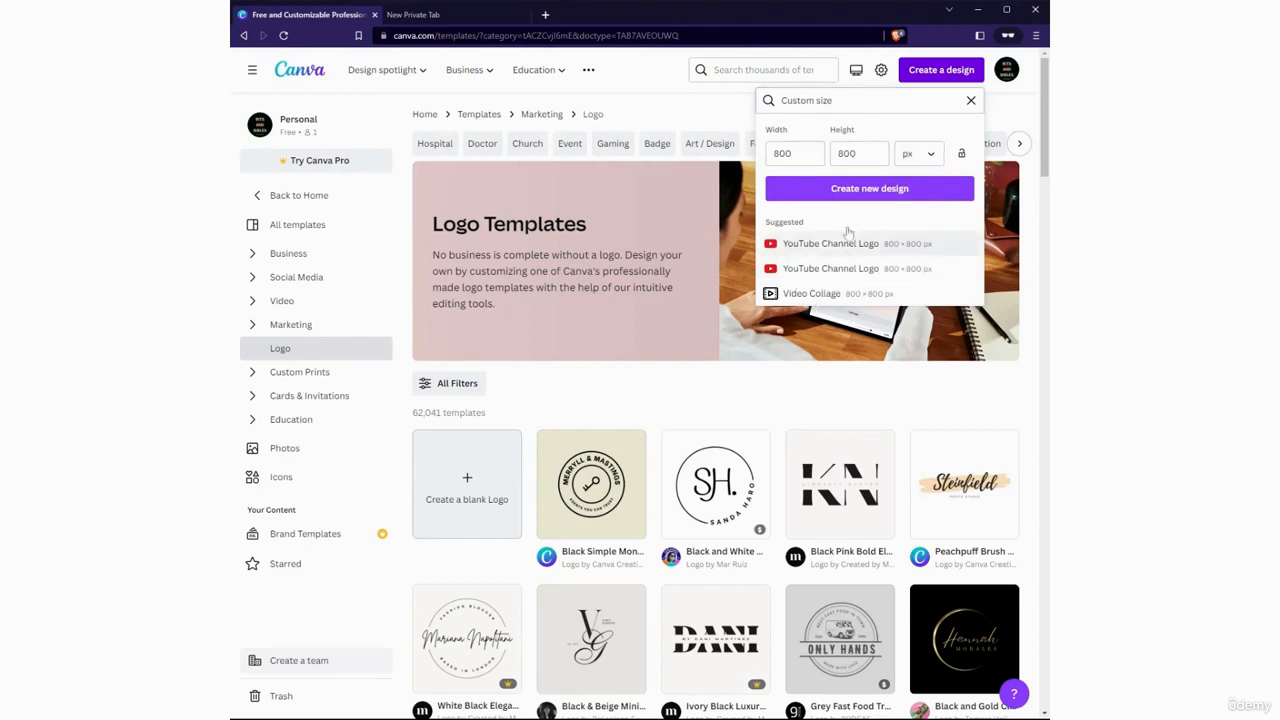
Create the custom-size design and skip the introductory editor tour
{"action": "left_click", "coordinate": [860, 186]}
{"action": "left_click", "coordinate": [832, 246]}
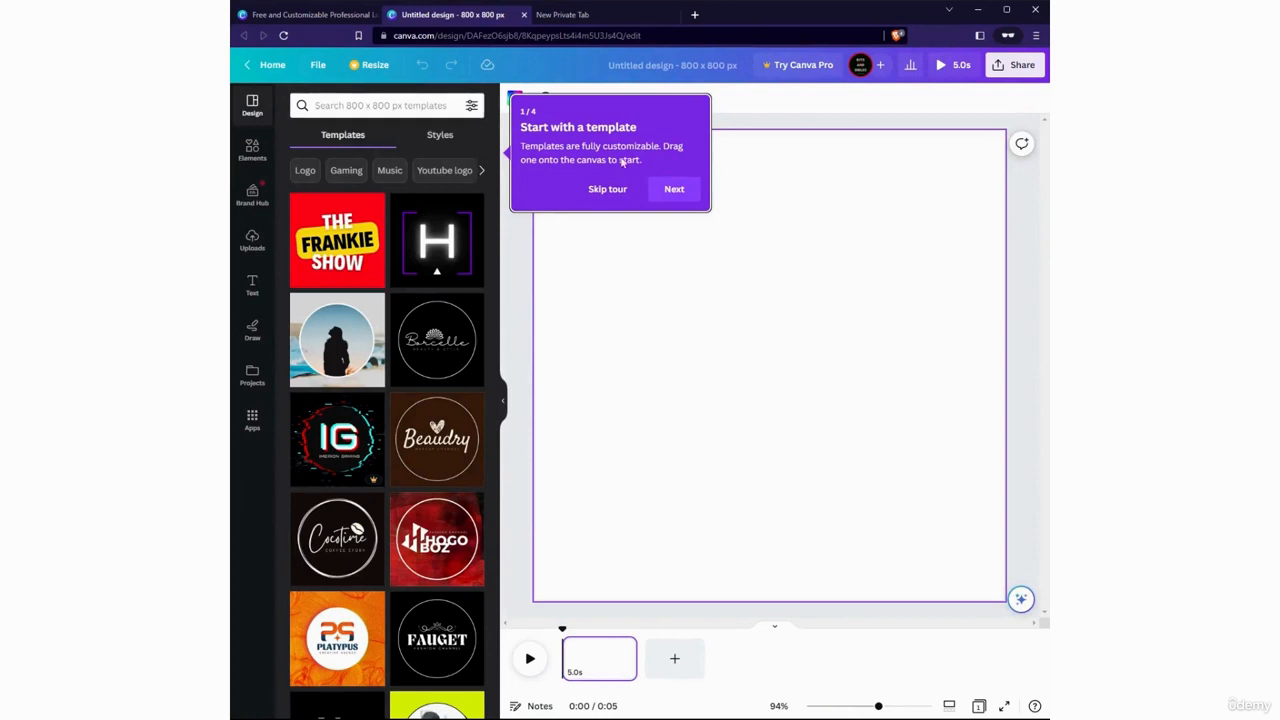
{"action": "left_click", "coordinate": [626, 190]}
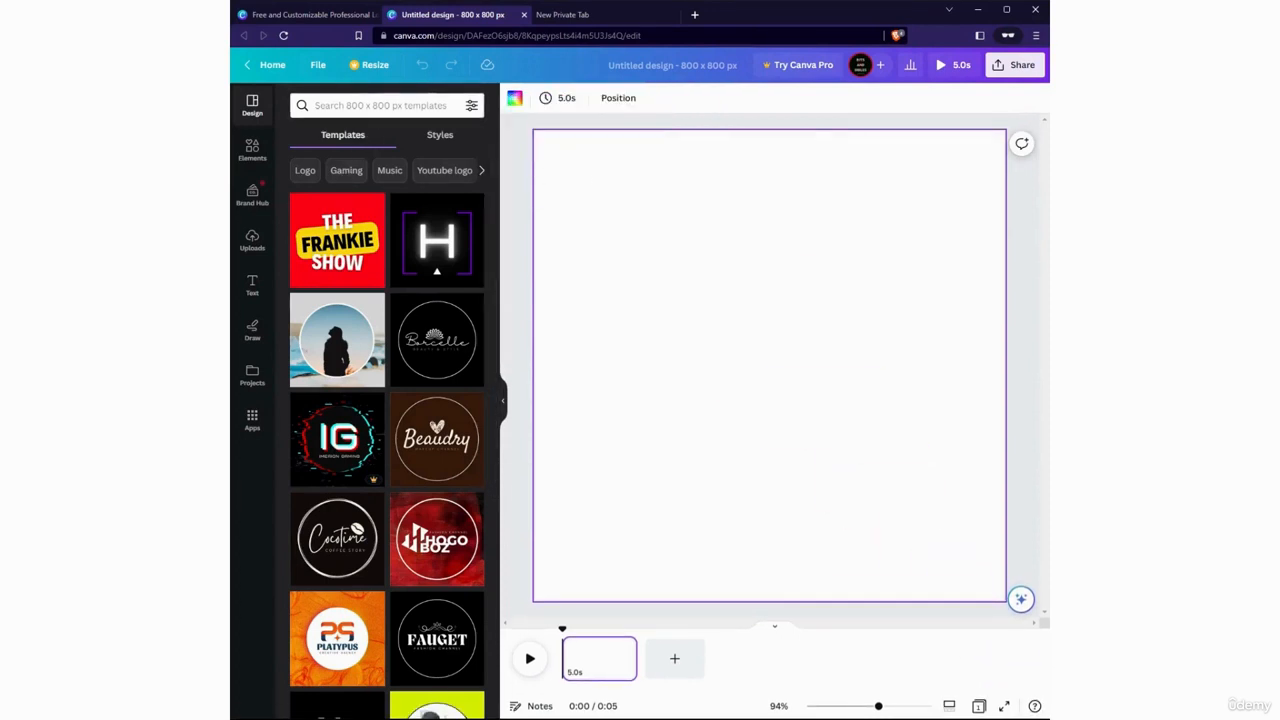
Search the design templates for Tech
{"action": "left_click", "coordinate": [378, 105]}
{"action": "type", "text": "Tech"}
{"action": "key", "text": "Return"}
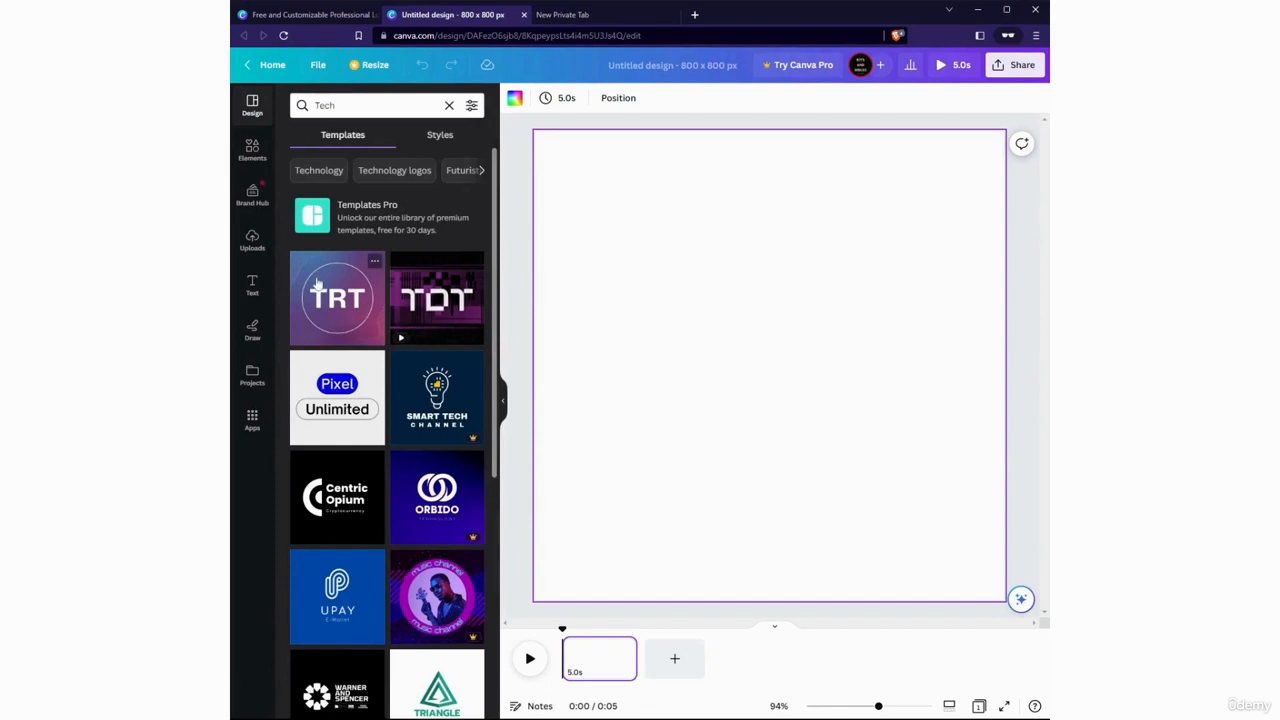
Try the animated purple TDT template on the page, preview its playback, and undo it
{"action": "left_click", "coordinate": [445, 310]}
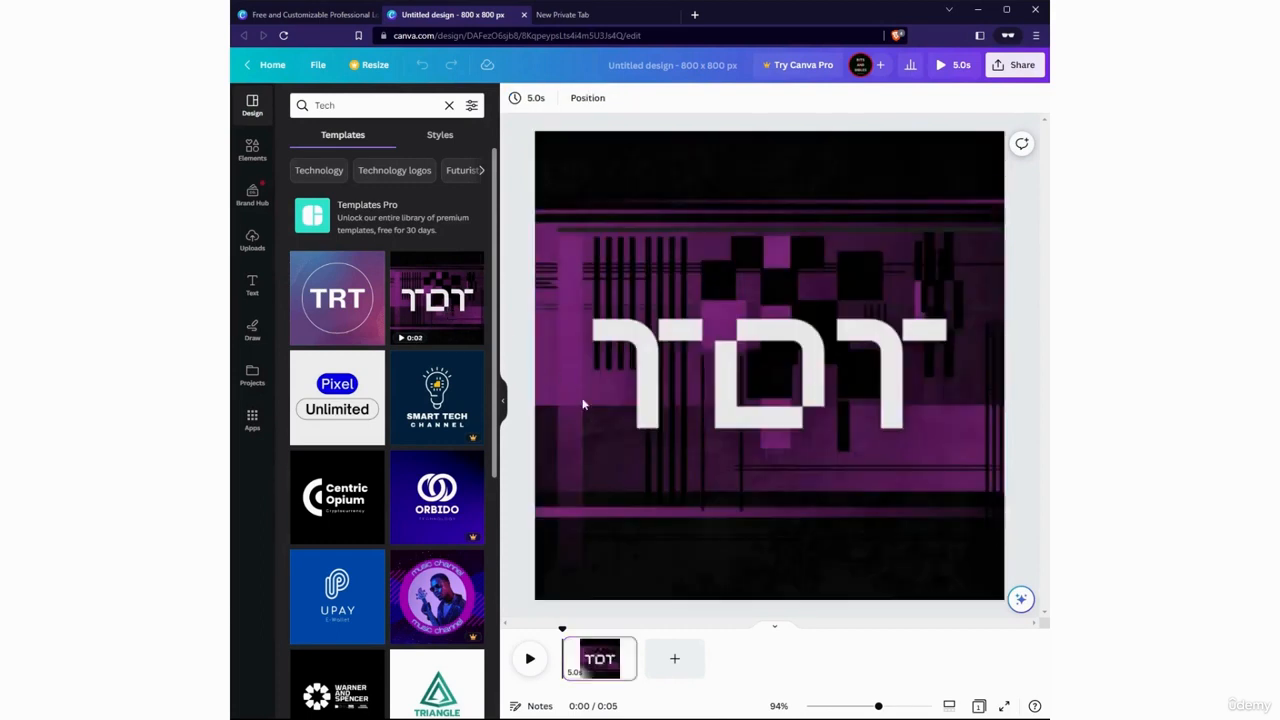
{"action": "left_click", "coordinate": [530, 658]}
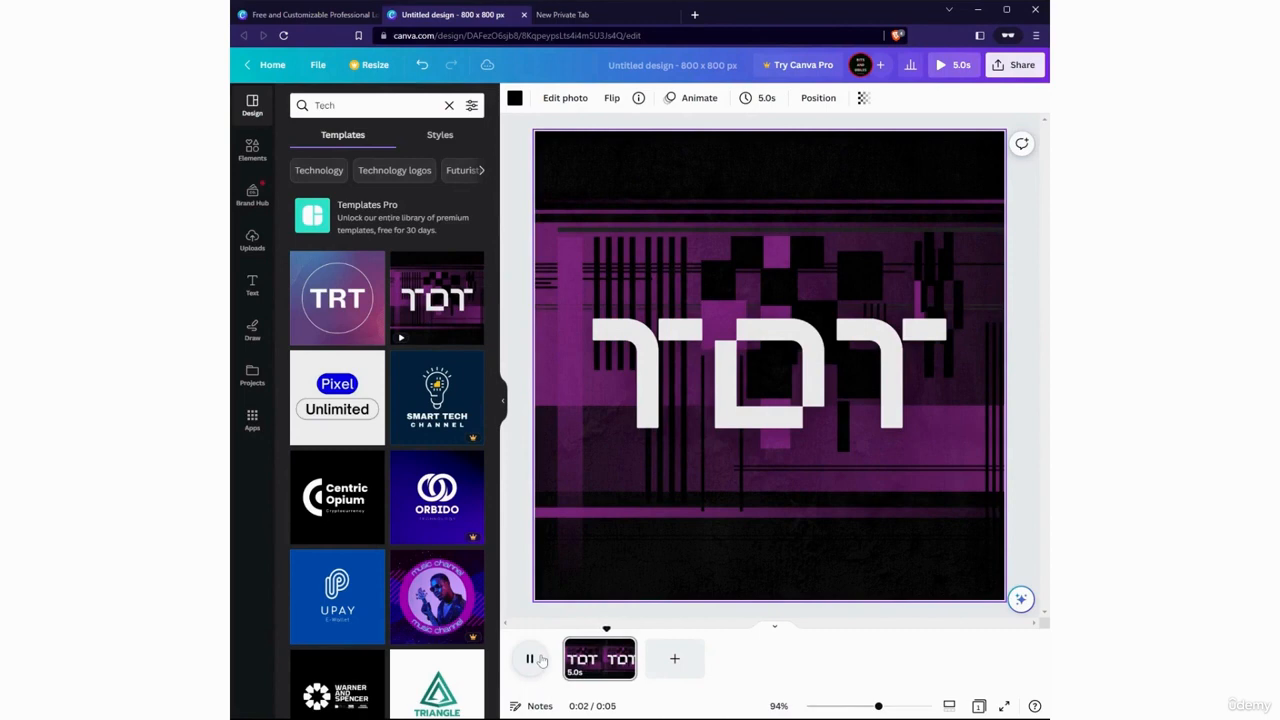
{"action": "left_click", "coordinate": [540, 660]}
{"action": "key", "text": "ctrl+z"}
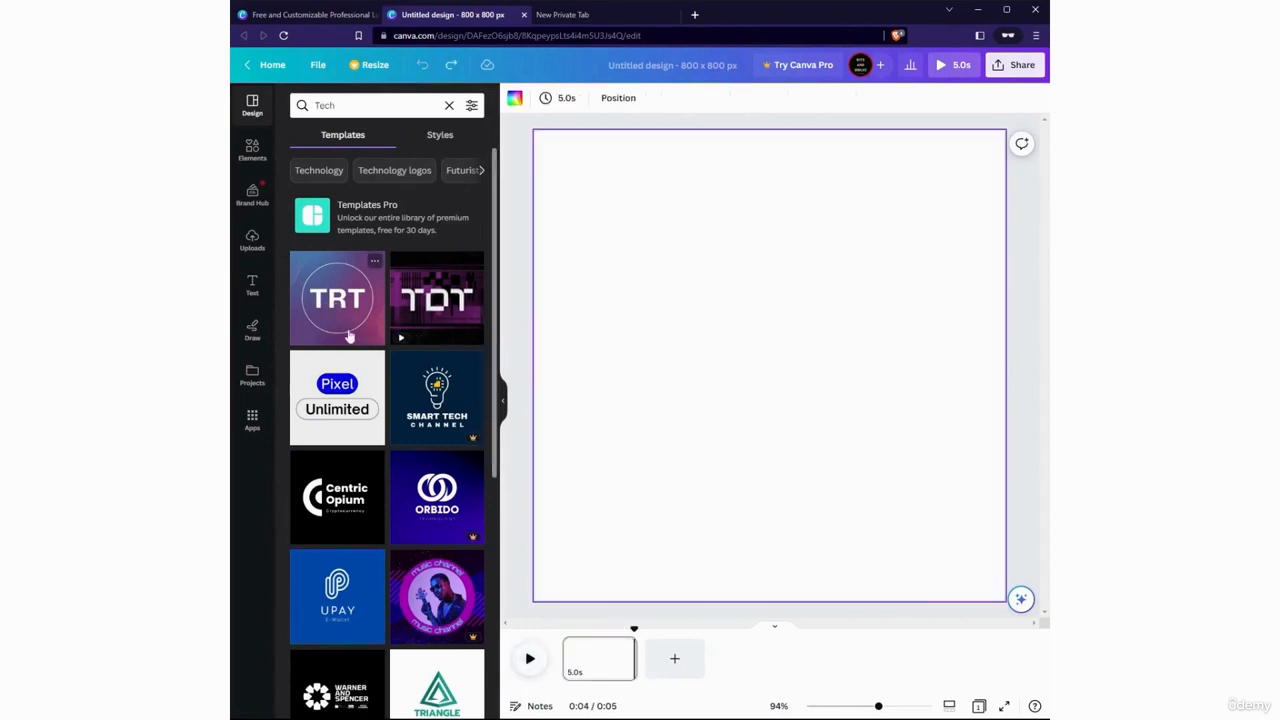
Browse the template and style results for Tech and preview the Smart Tech Channel template
{"action": "scroll", "coordinate": [349, 336], "scroll_direction": "down", "scroll_amount": 5}
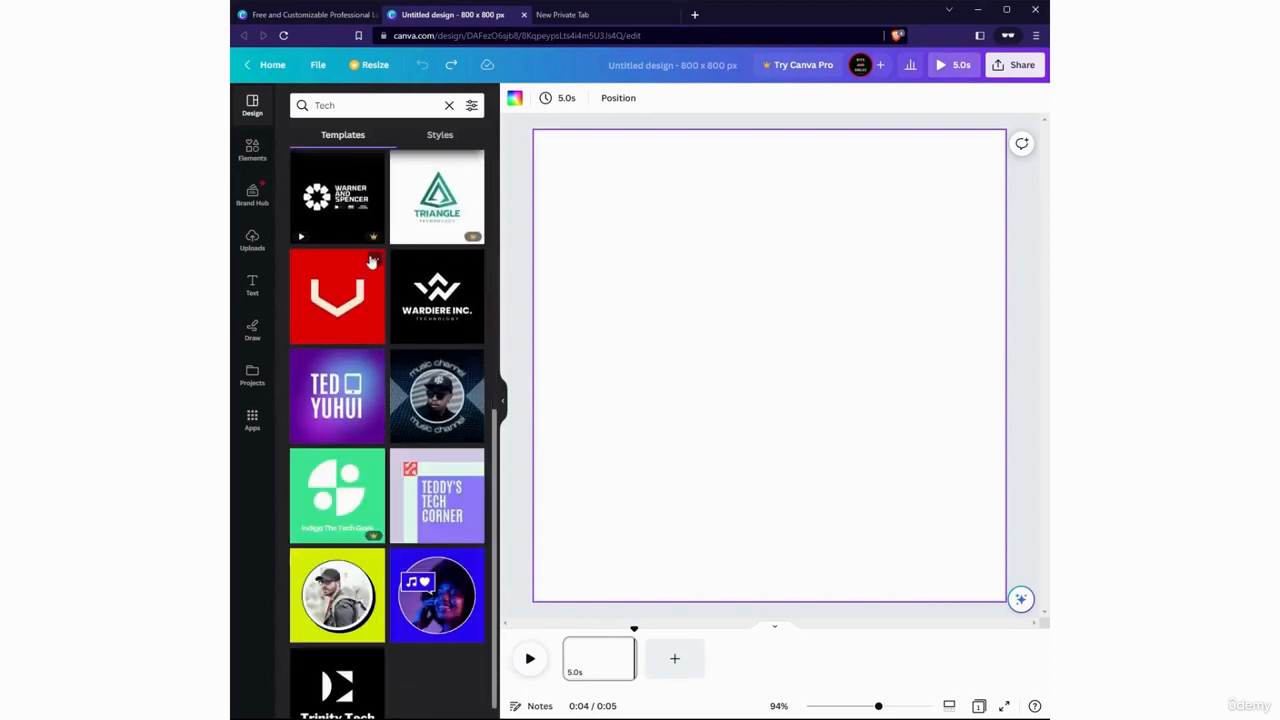
{"action": "scroll", "coordinate": [375, 265], "scroll_direction": "up", "scroll_amount": 4}
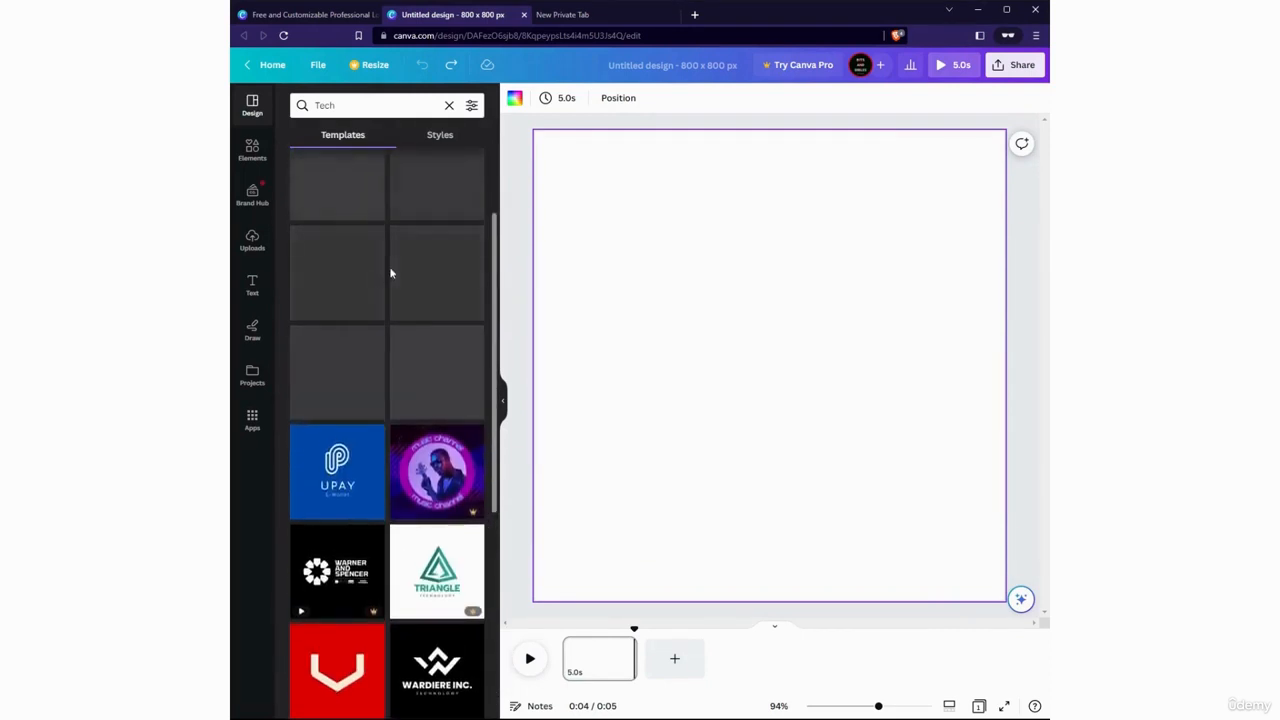
{"action": "scroll", "coordinate": [390, 272], "scroll_direction": "up", "scroll_amount": 2}
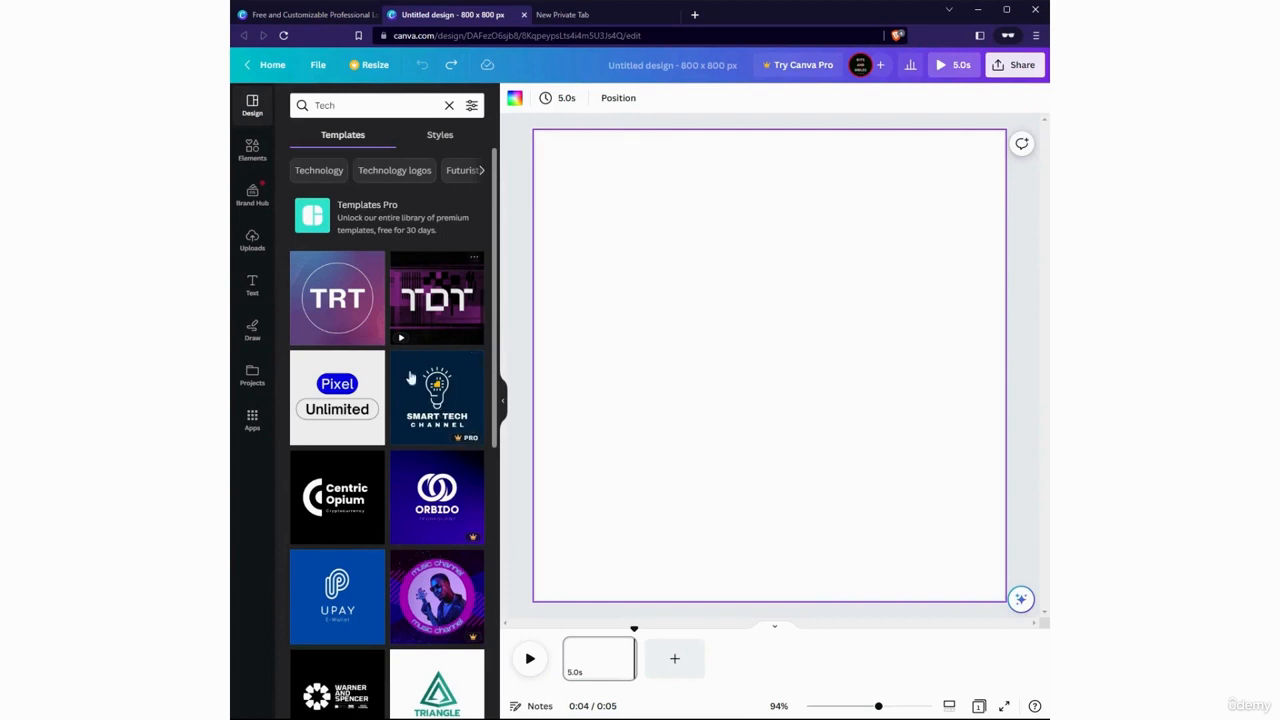
{"action": "left_click", "coordinate": [442, 408]}
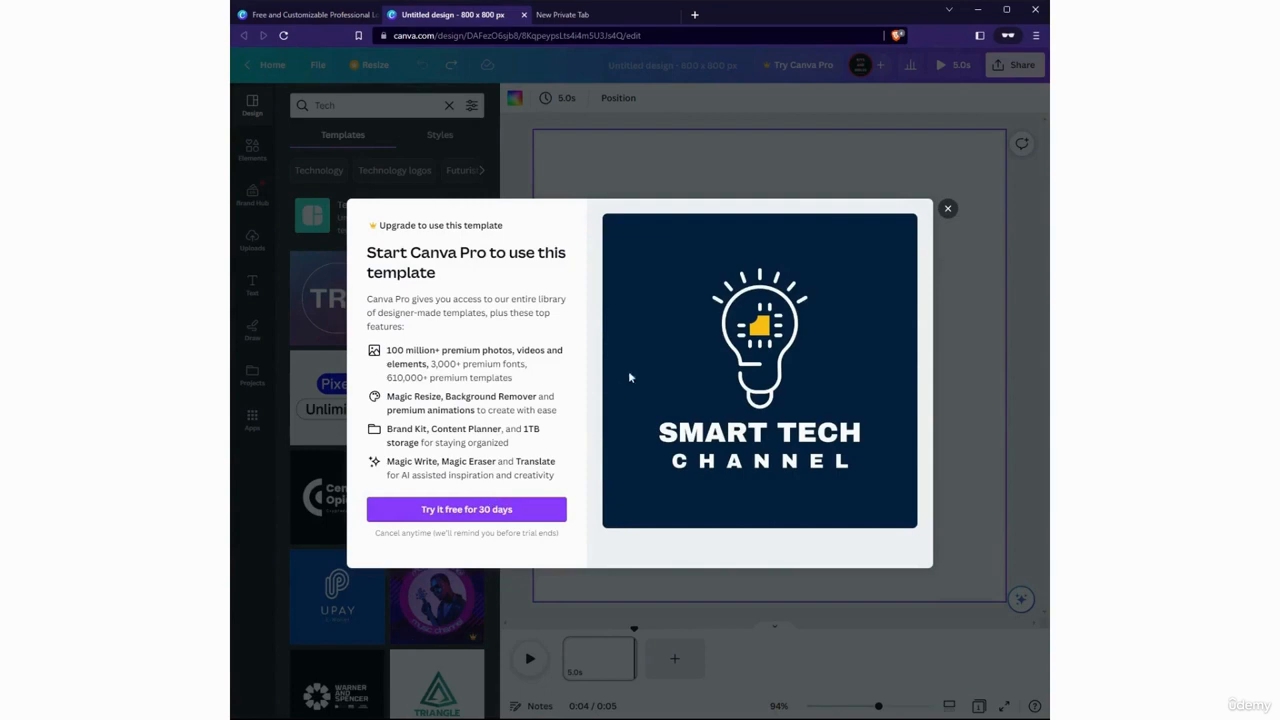
{"action": "left_click", "coordinate": [948, 212]}
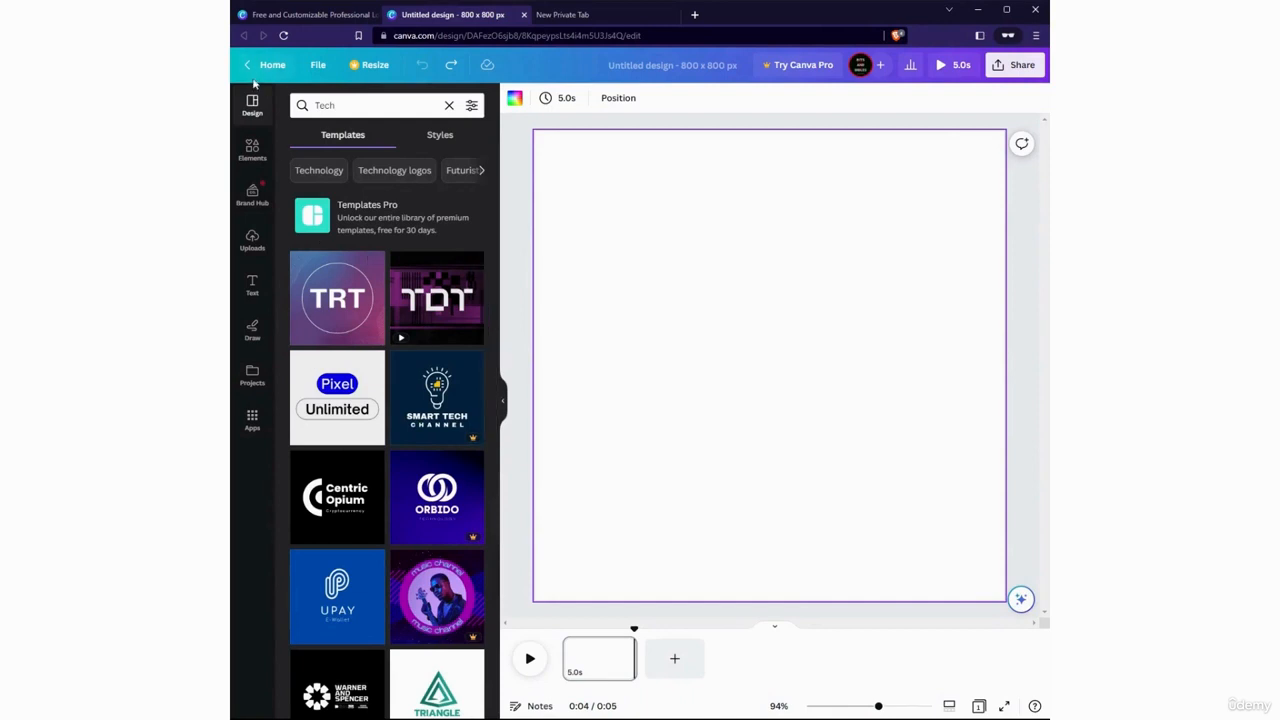
{"action": "left_click", "coordinate": [410, 141]}
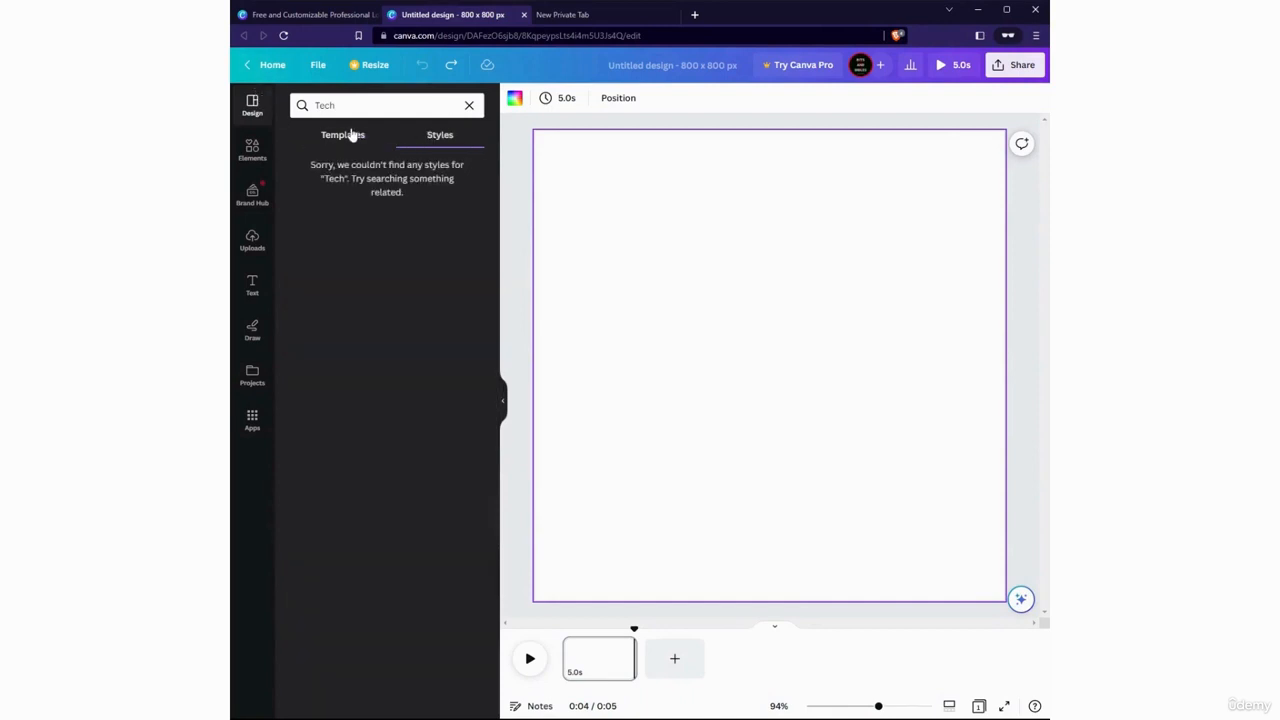
{"action": "left_click", "coordinate": [352, 135]}
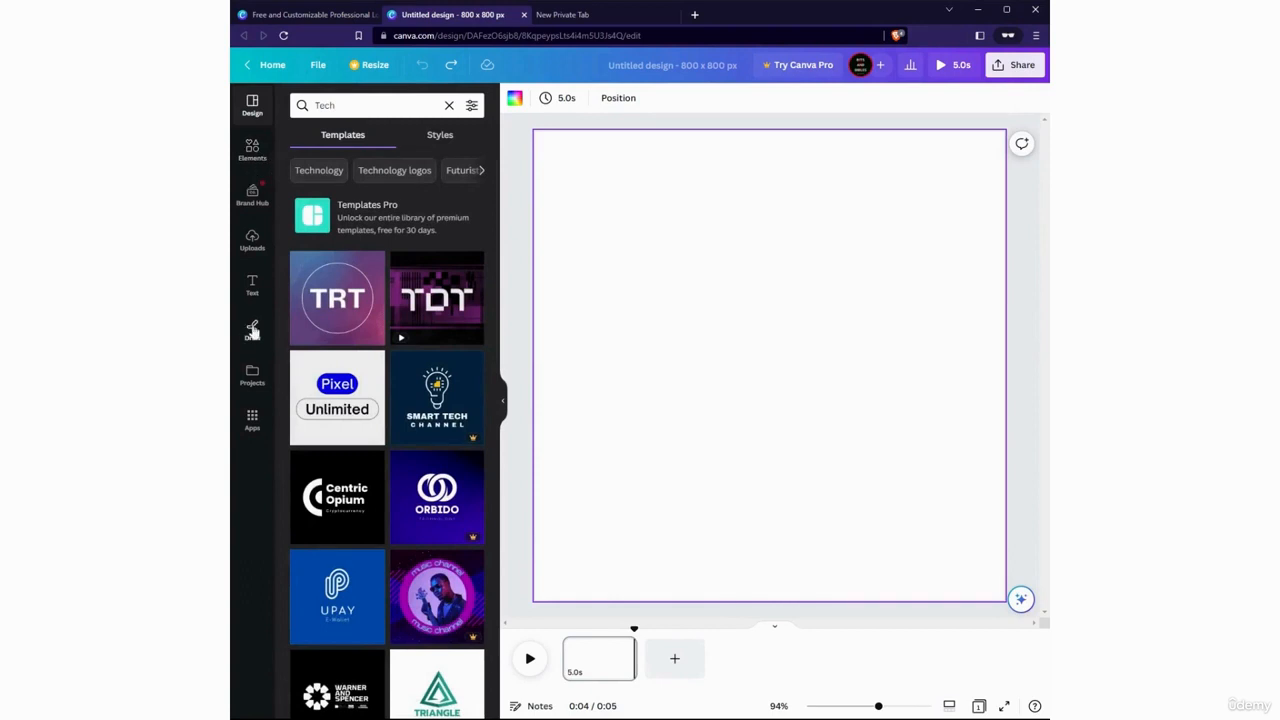
Add a text box reading "My logo" to the blank page
{"action": "left_click", "coordinate": [253, 286]}
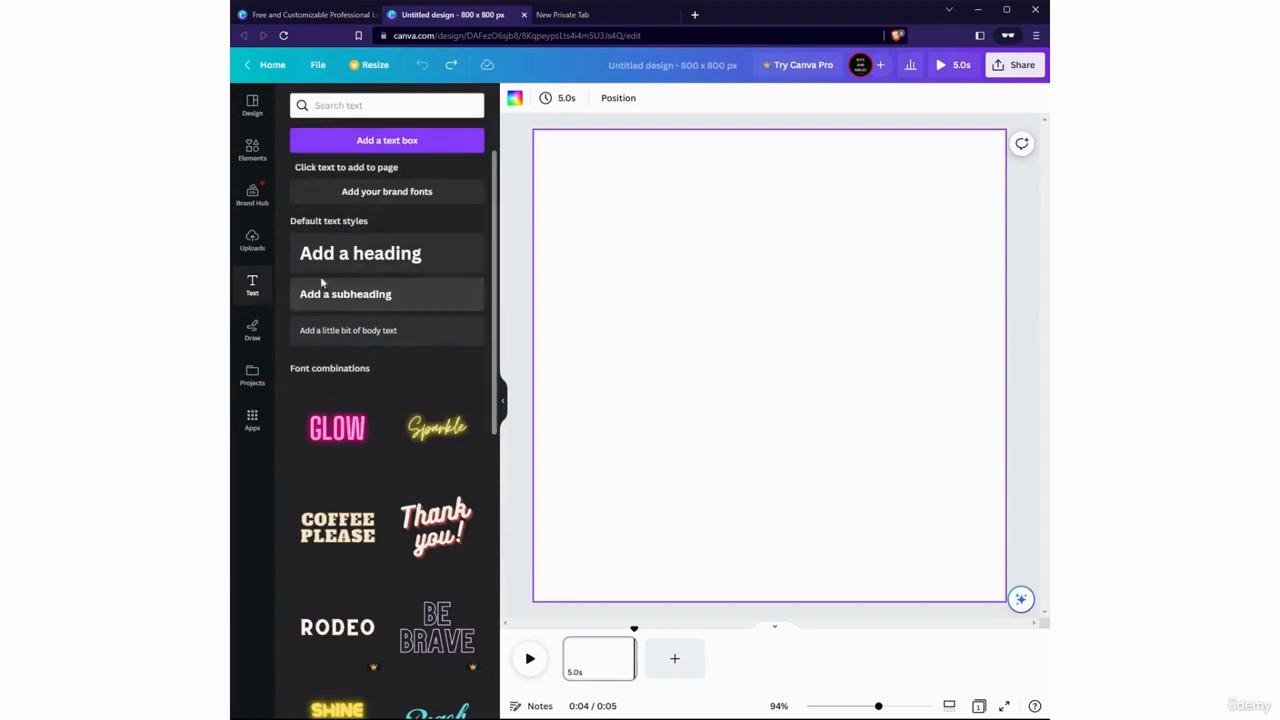
{"action": "scroll", "coordinate": [366, 417], "scroll_direction": "down", "scroll_amount": 5}
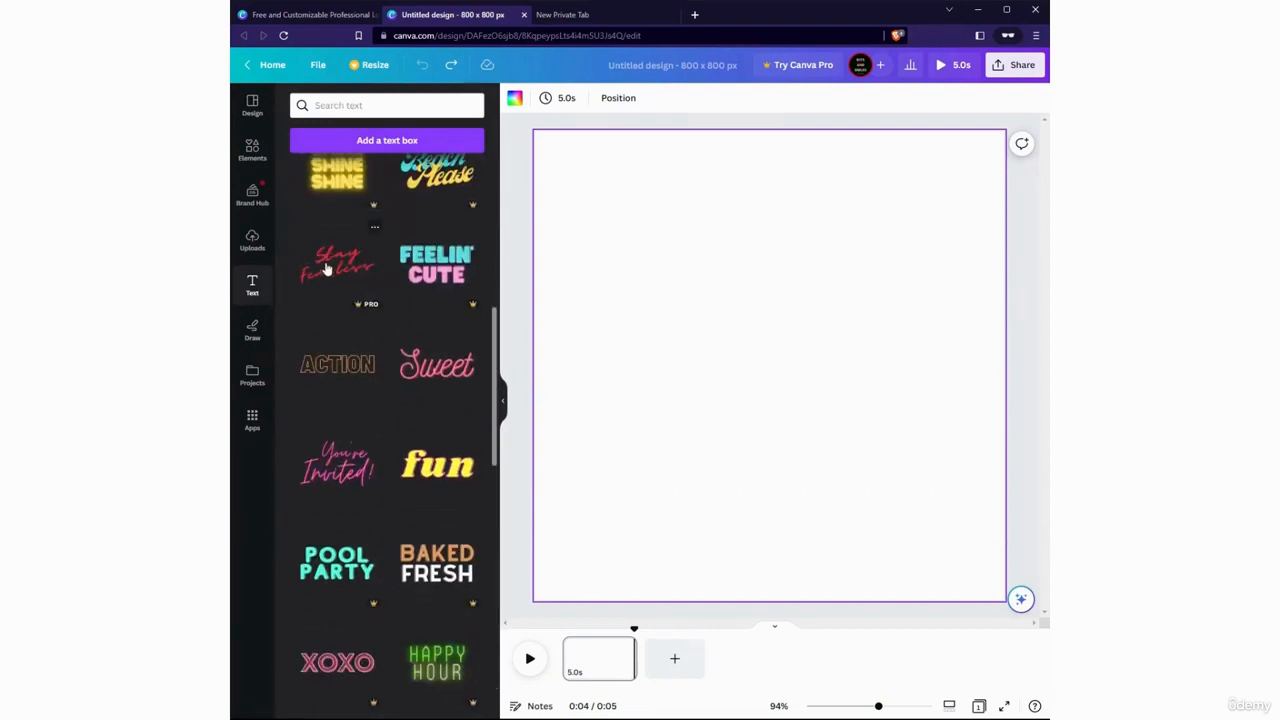
{"action": "scroll", "coordinate": [427, 350], "scroll_direction": "up", "scroll_amount": 5}
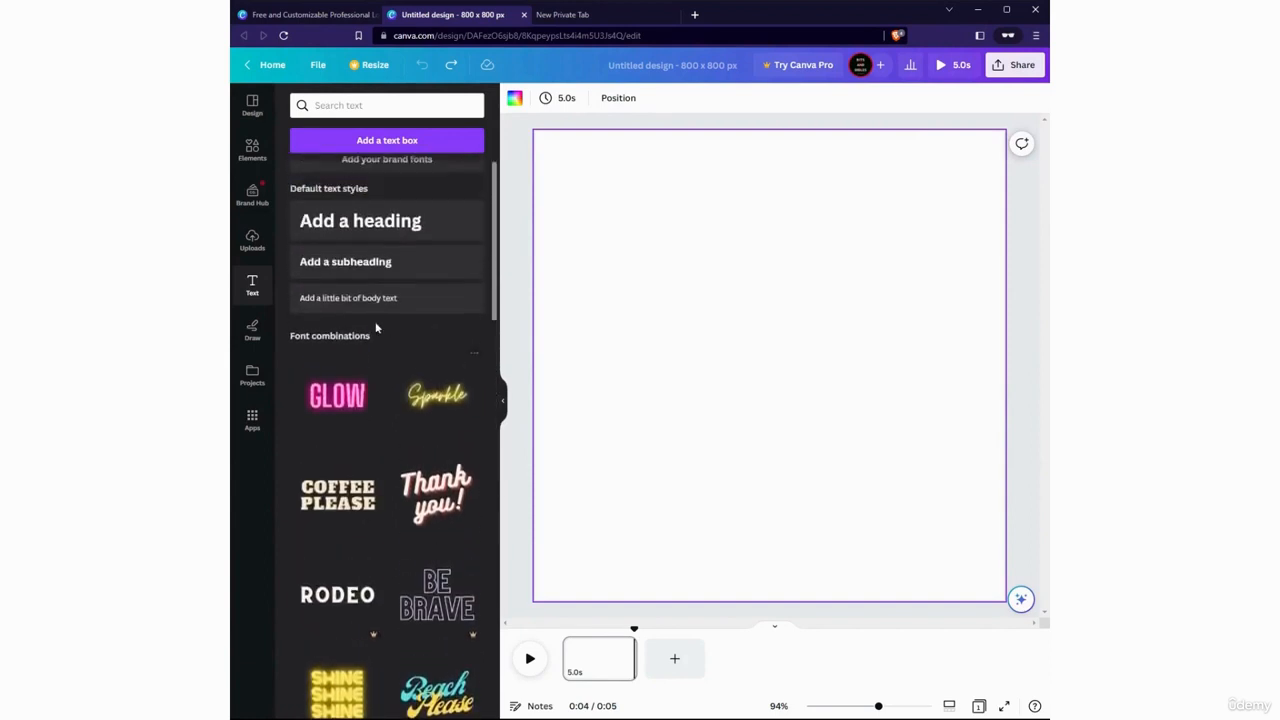
{"action": "left_click", "coordinate": [404, 148]}
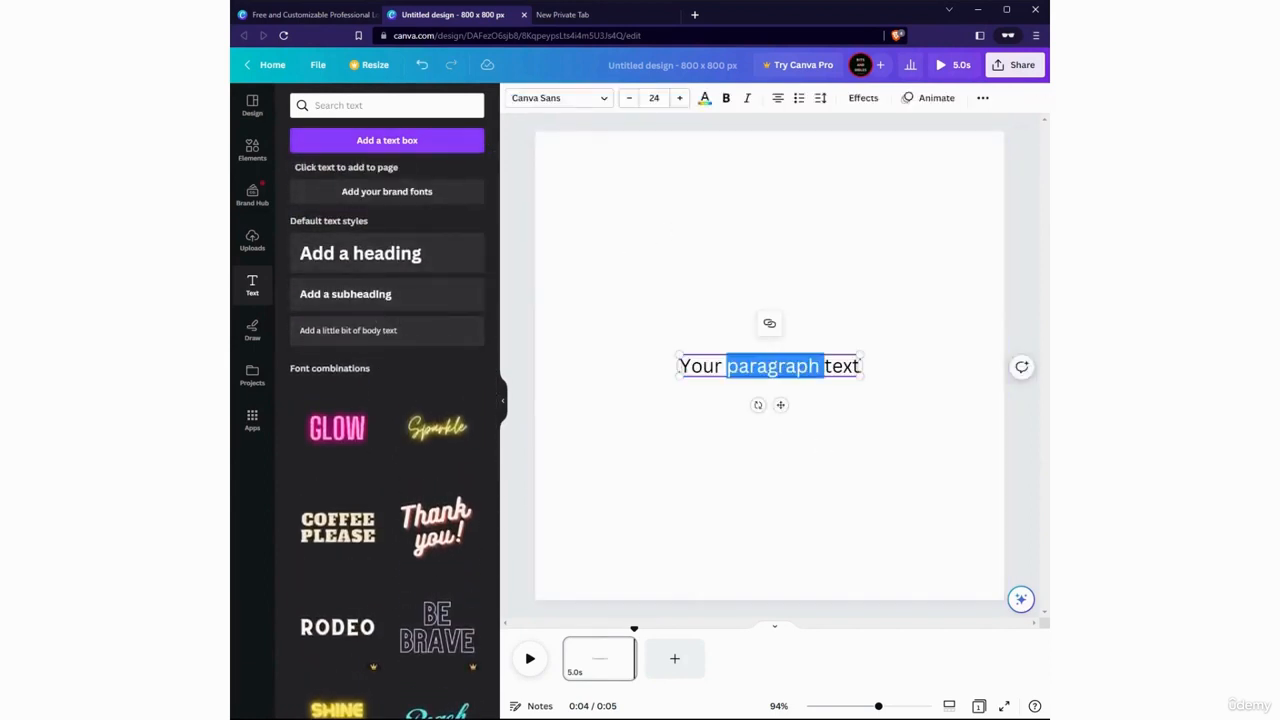
{"action": "type", "text": "My logo"}
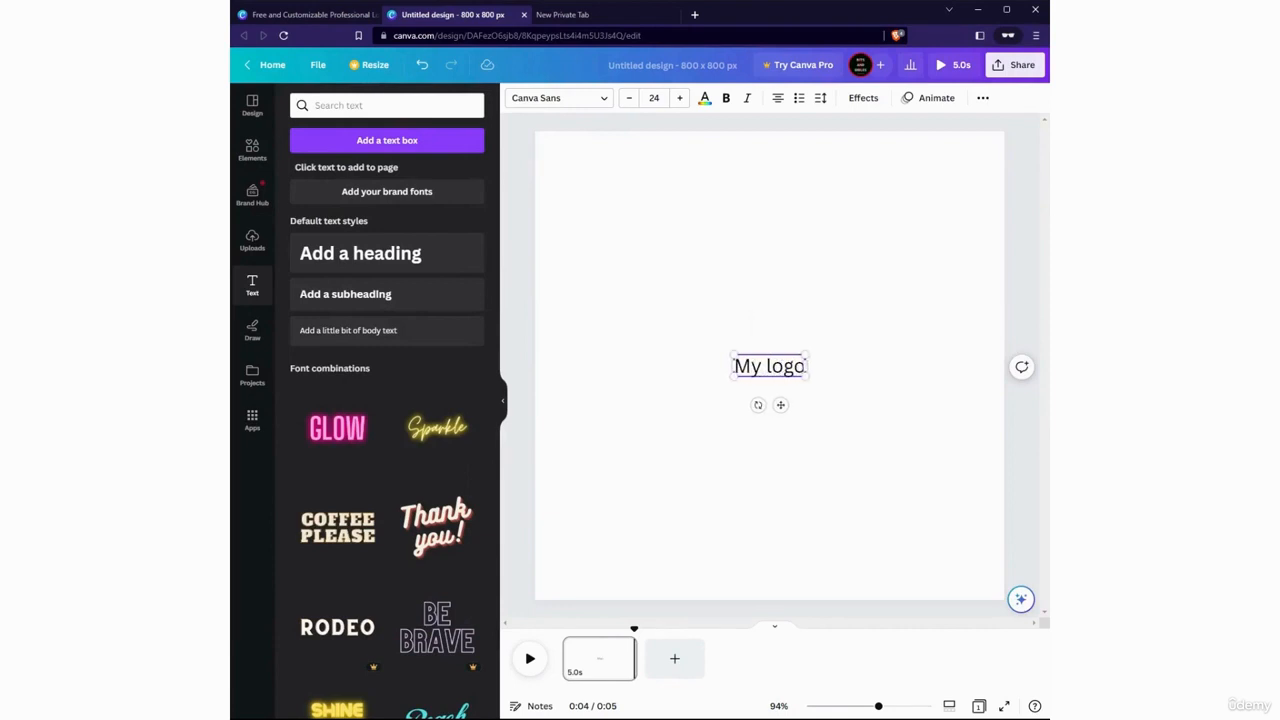
Increase the font size of the whole "My logo" text to 36
{"action": "key", "text": "ctrl+a"}
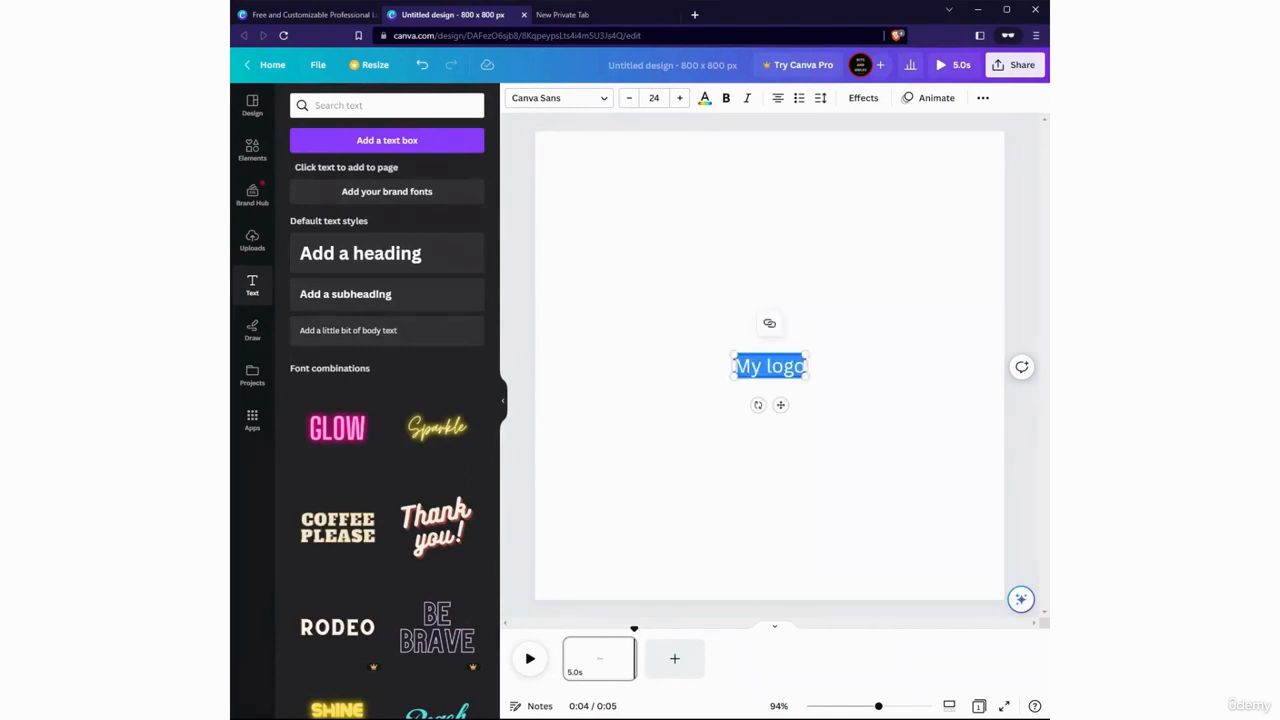
{"action": "left_click", "coordinate": [679, 97]}
{"action": "left_click", "coordinate": [679, 97]}
{"action": "left_click", "coordinate": [679, 97]}
{"action": "left_click", "coordinate": [679, 97]}
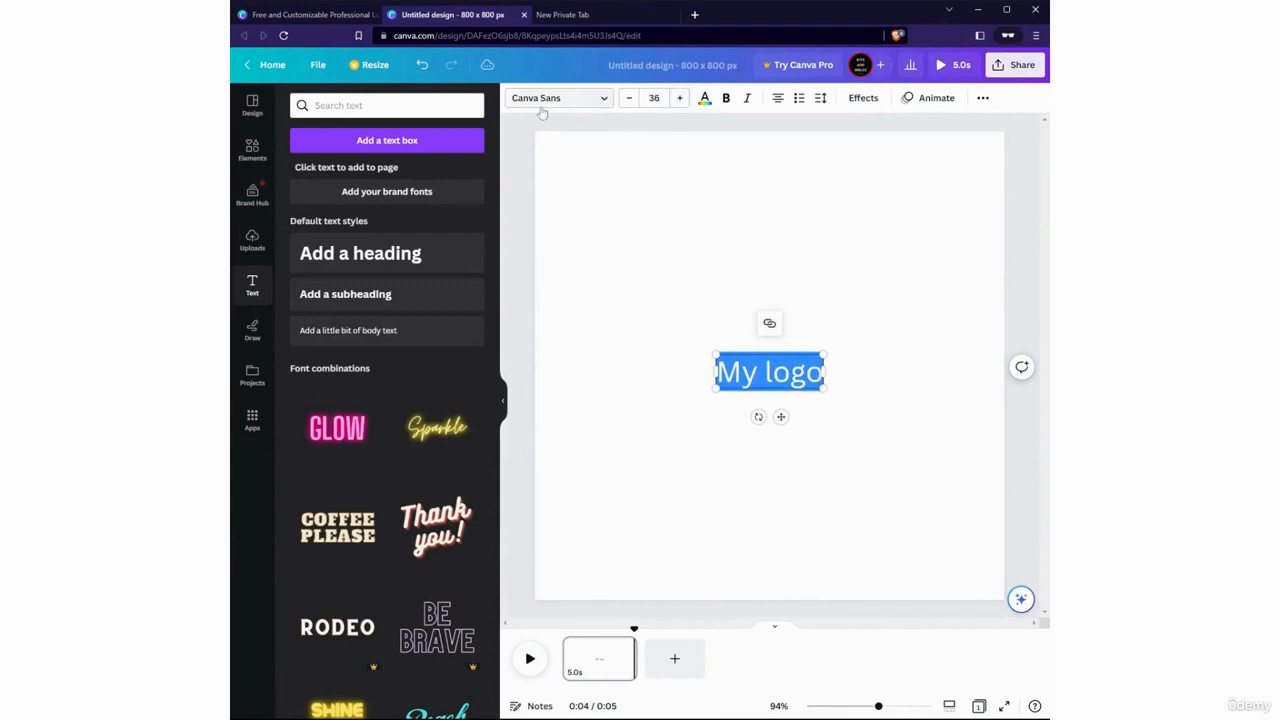
Browse the popular fonts available for the "My logo" text
{"action": "left_click", "coordinate": [545, 101]}
{"action": "scroll", "coordinate": [426, 260], "scroll_direction": "down", "scroll_amount": 6}
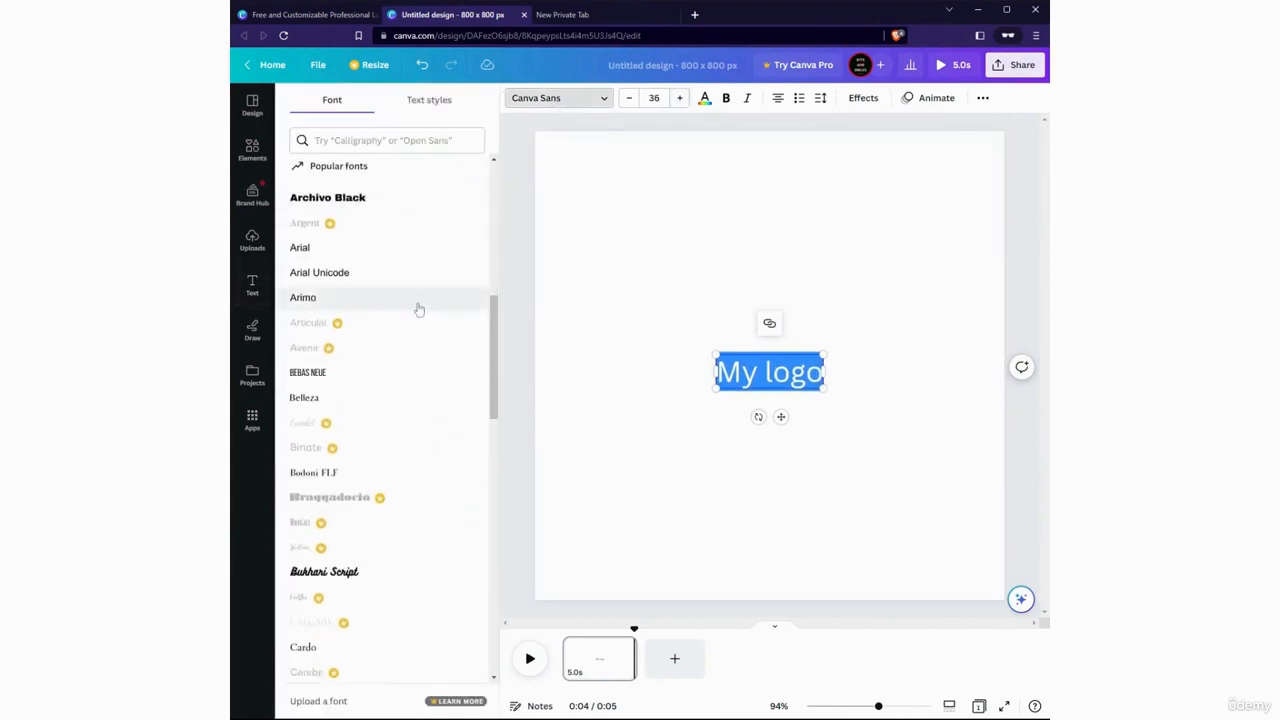
{"action": "scroll", "coordinate": [419, 310], "scroll_direction": "down", "scroll_amount": 3}
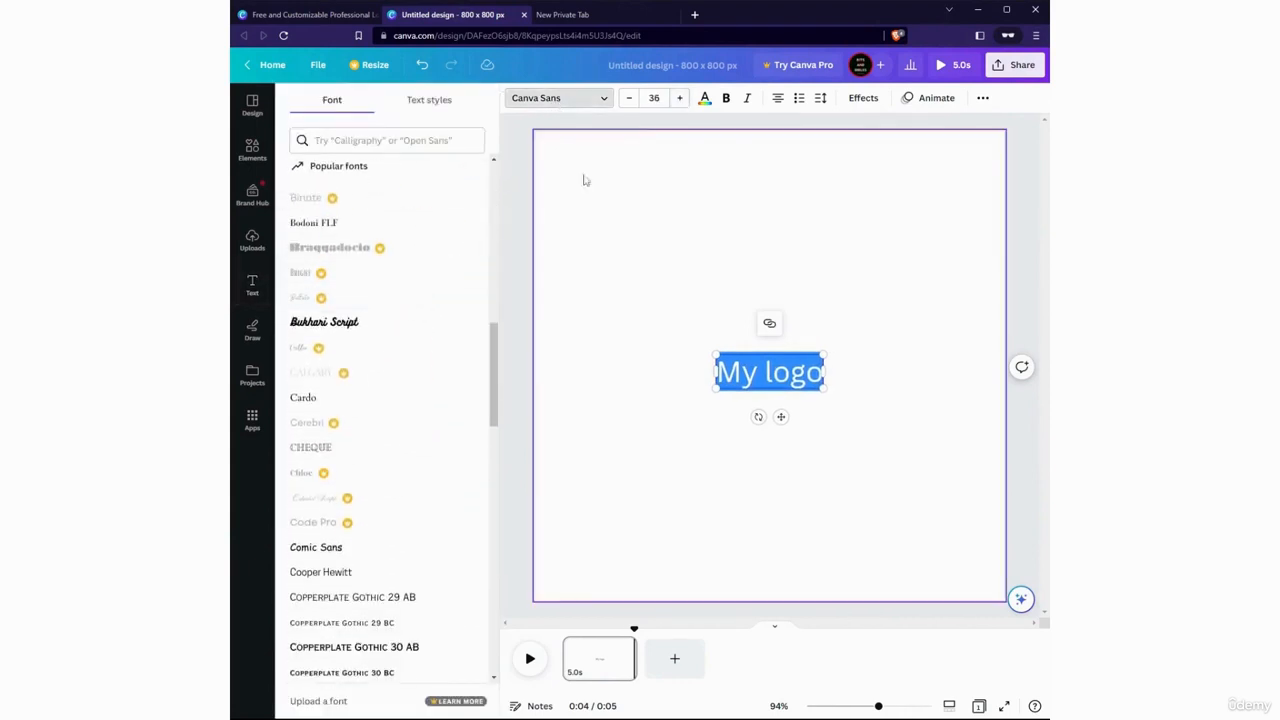
Try lime green as the colour of the "My logo" text and return it to black
{"action": "left_click", "coordinate": [705, 100]}
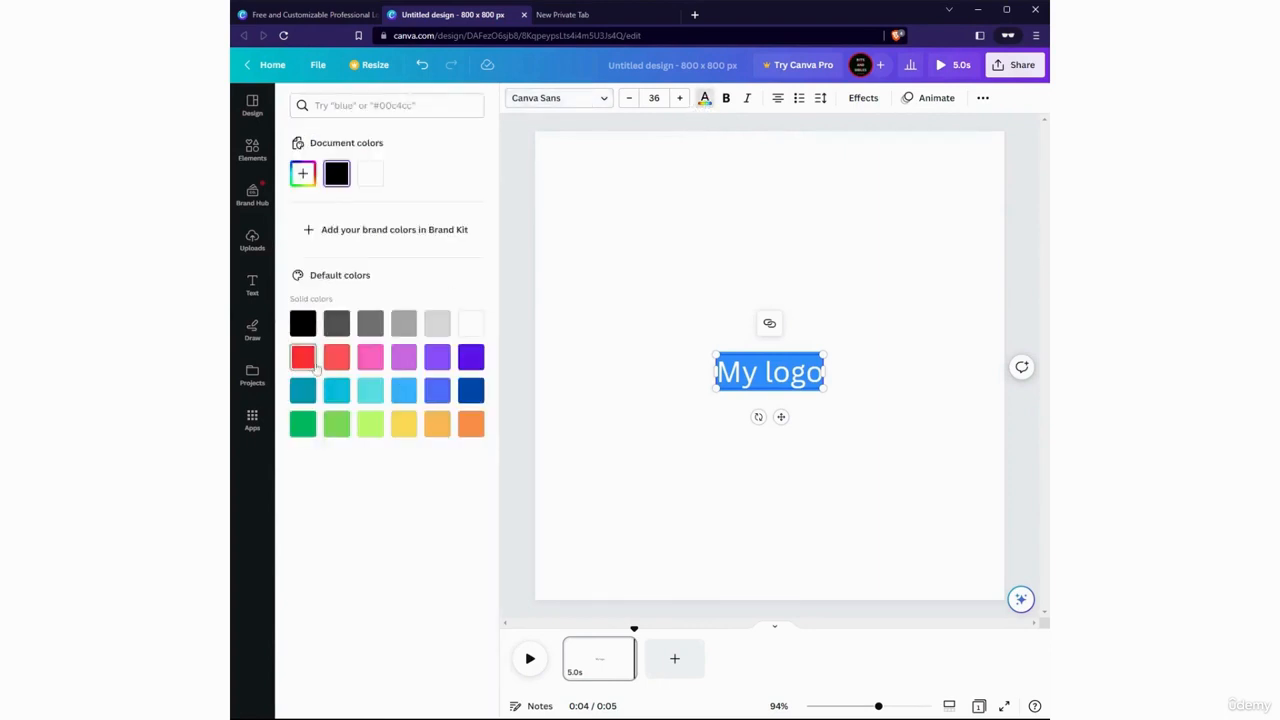
{"action": "left_click", "coordinate": [635, 450]}
{"action": "left_click", "coordinate": [788, 385]}
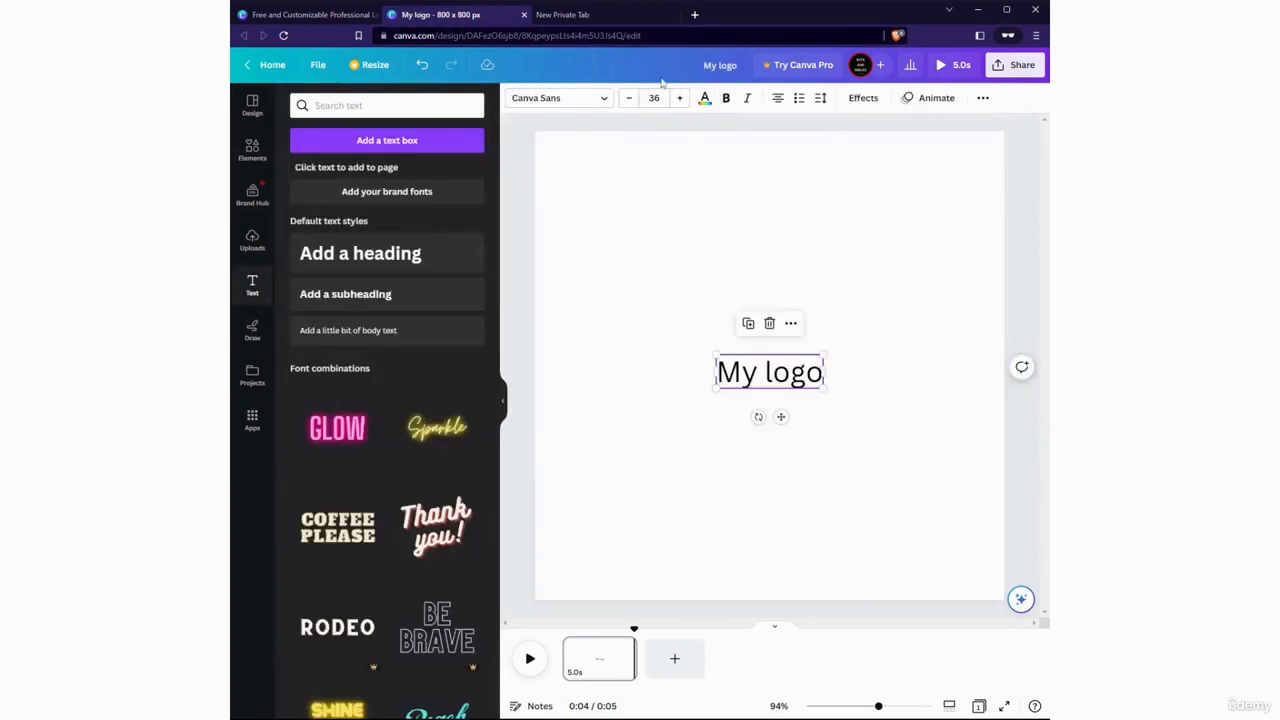
{"action": "left_click", "coordinate": [705, 99]}
{"action": "left_click", "coordinate": [366, 425]}
{"action": "left_click", "coordinate": [633, 417]}
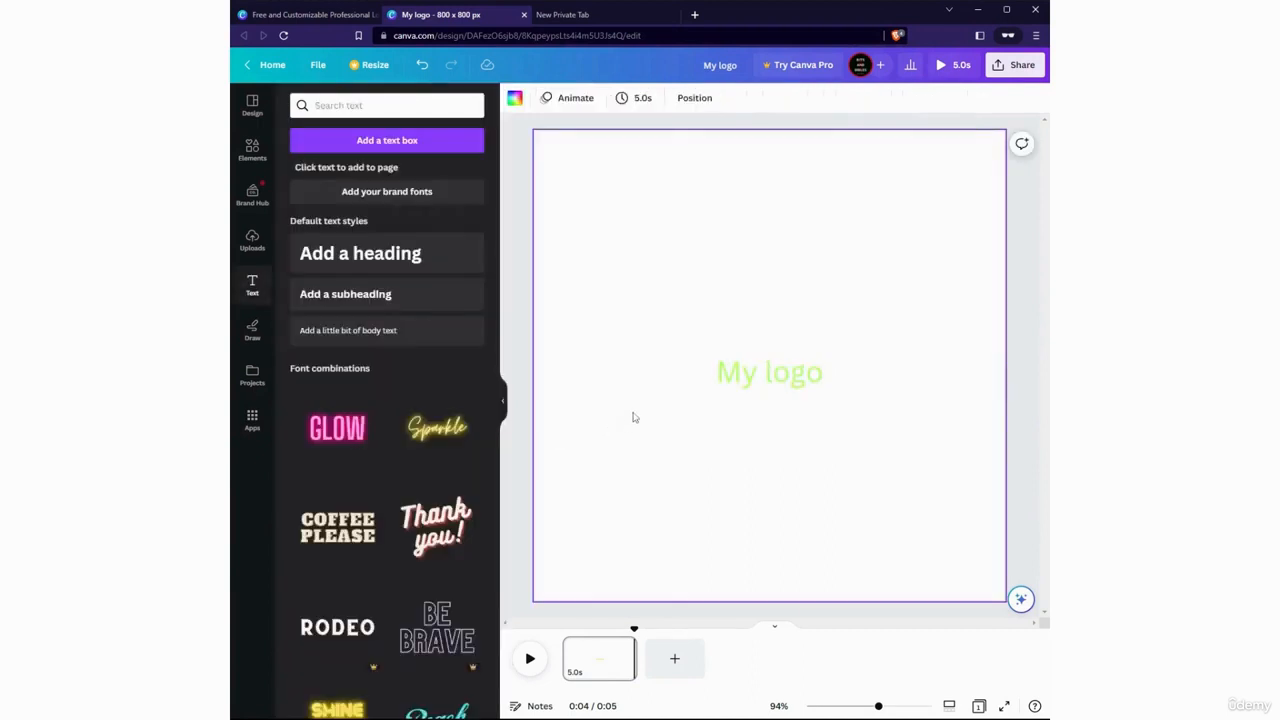
{"action": "left_click", "coordinate": [757, 370]}
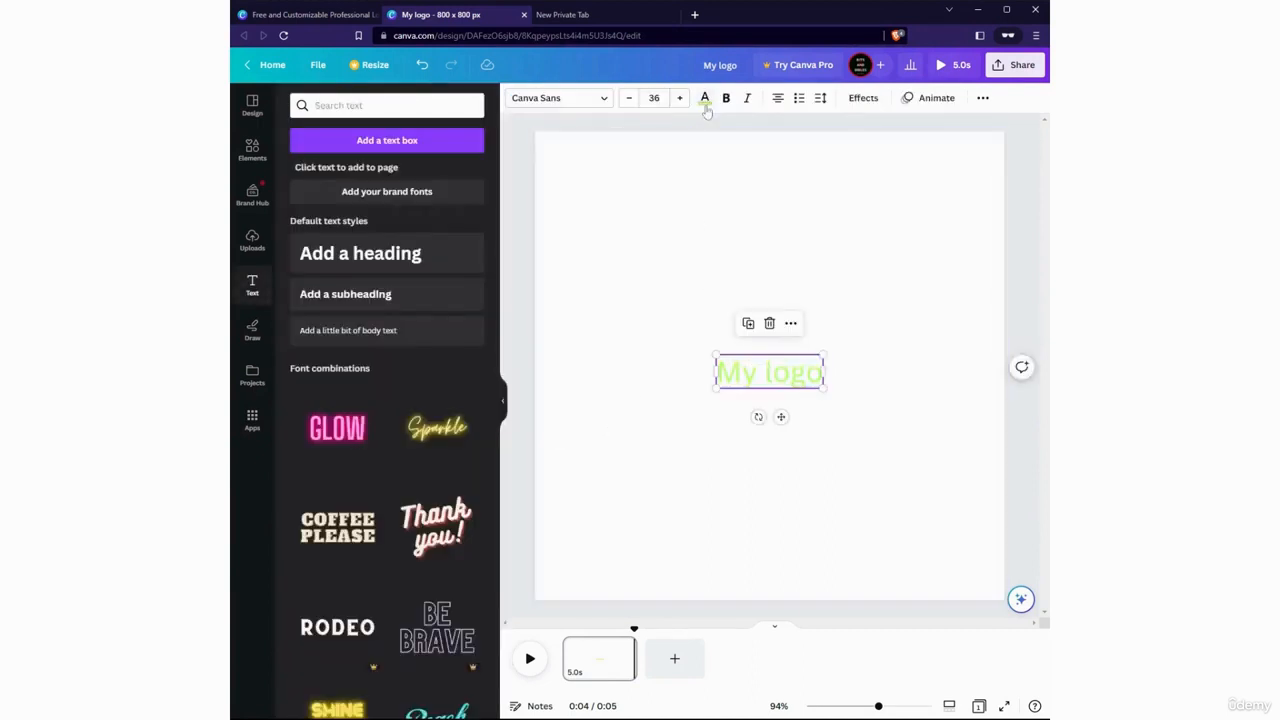
{"action": "left_click", "coordinate": [705, 100]}
{"action": "left_click", "coordinate": [302, 323]}
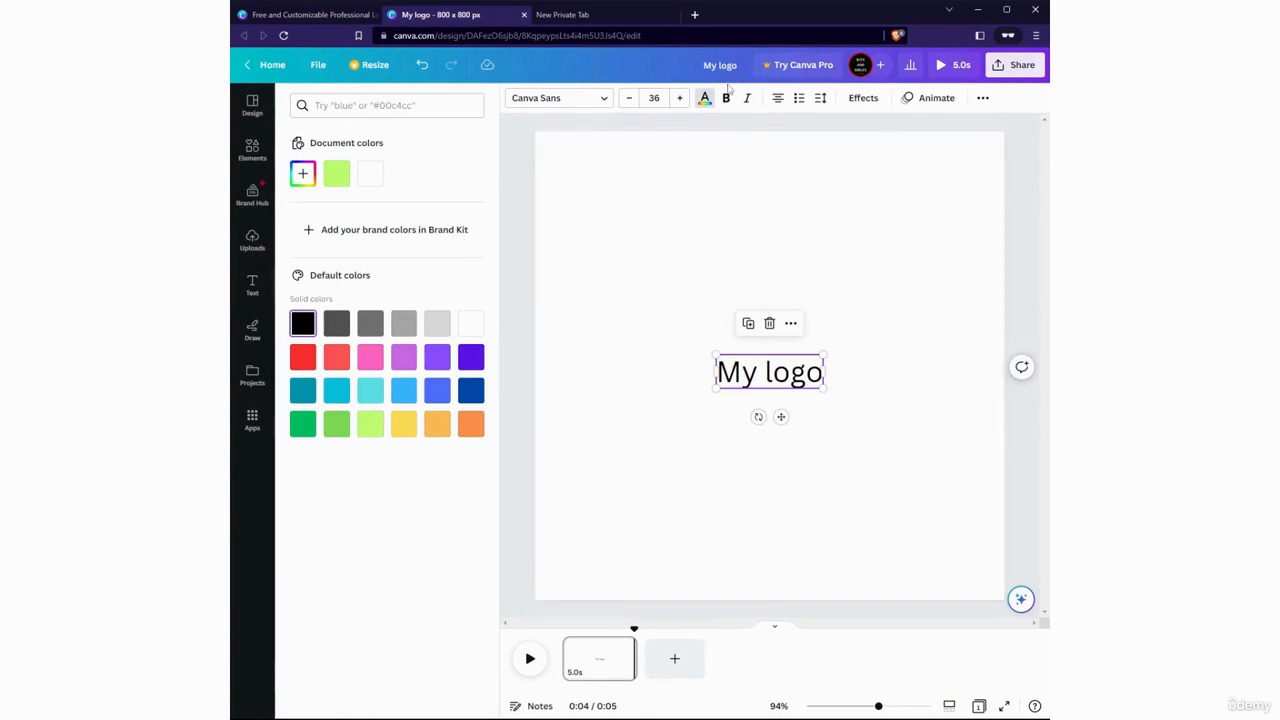
Make the "My logo" text bold, and try italic on it before removing the italic again
{"action": "left_click", "coordinate": [730, 101]}
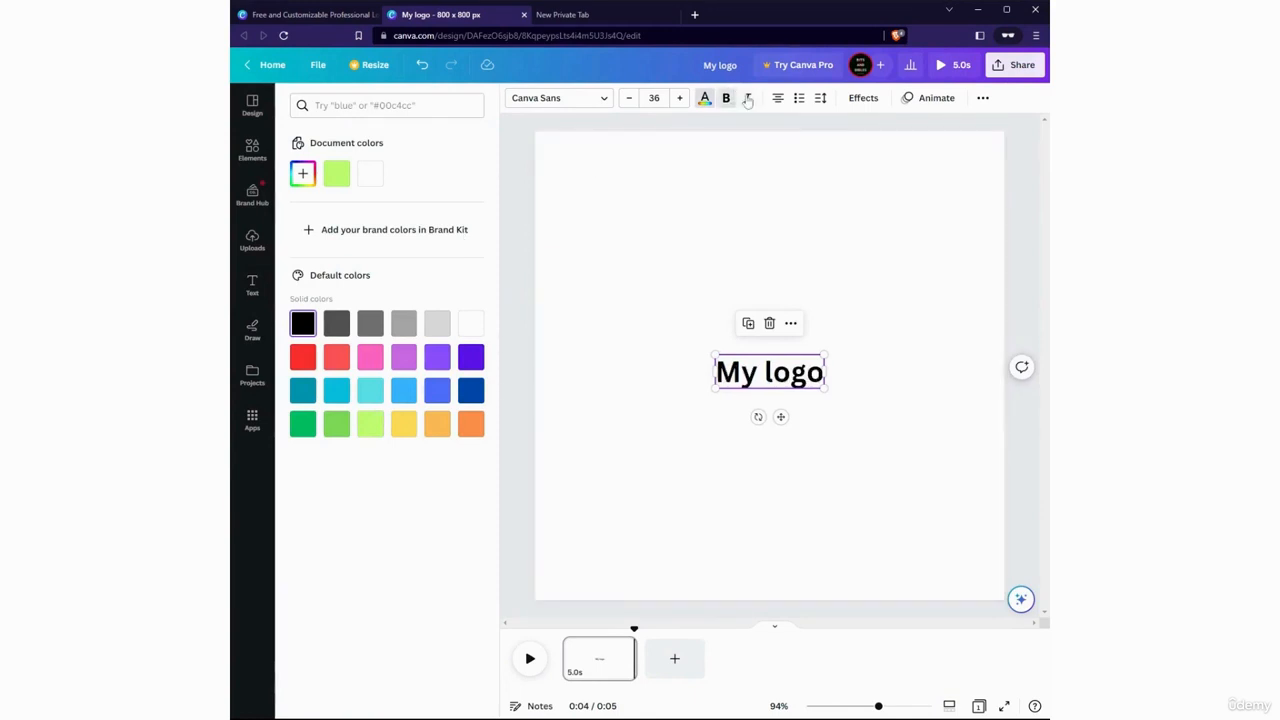
{"action": "left_click", "coordinate": [747, 100]}
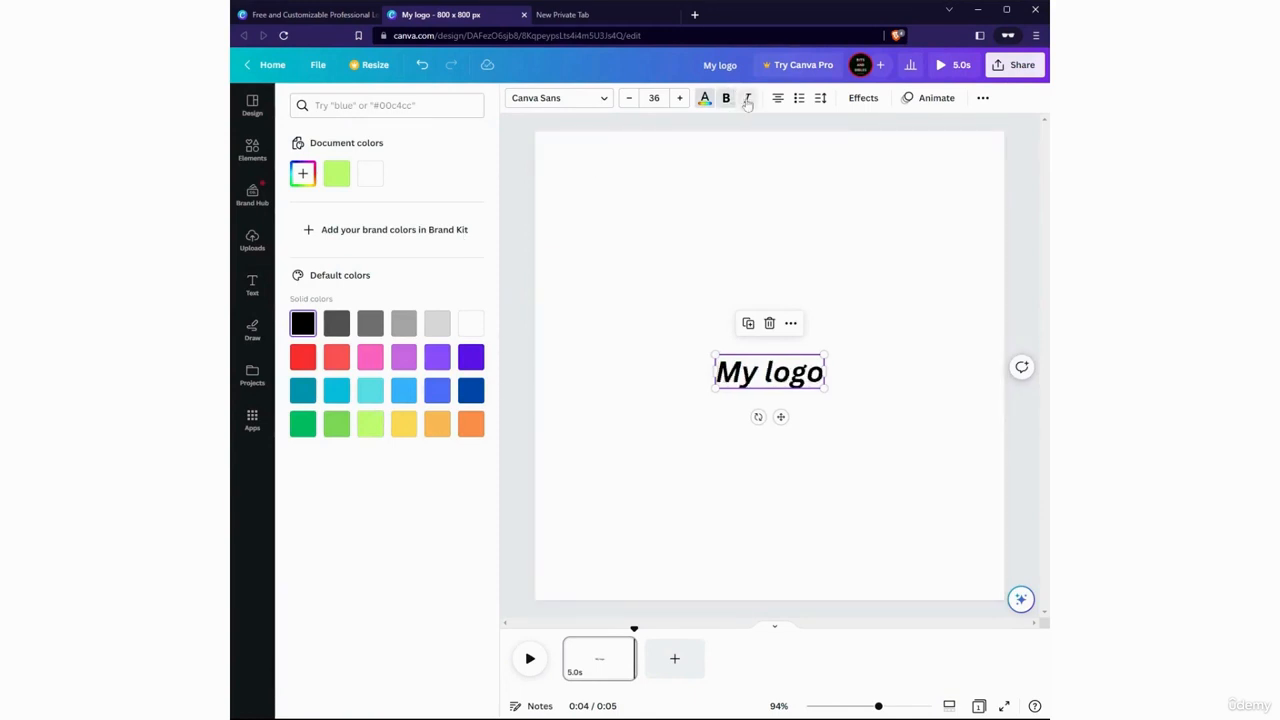
{"action": "left_click", "coordinate": [747, 100]}
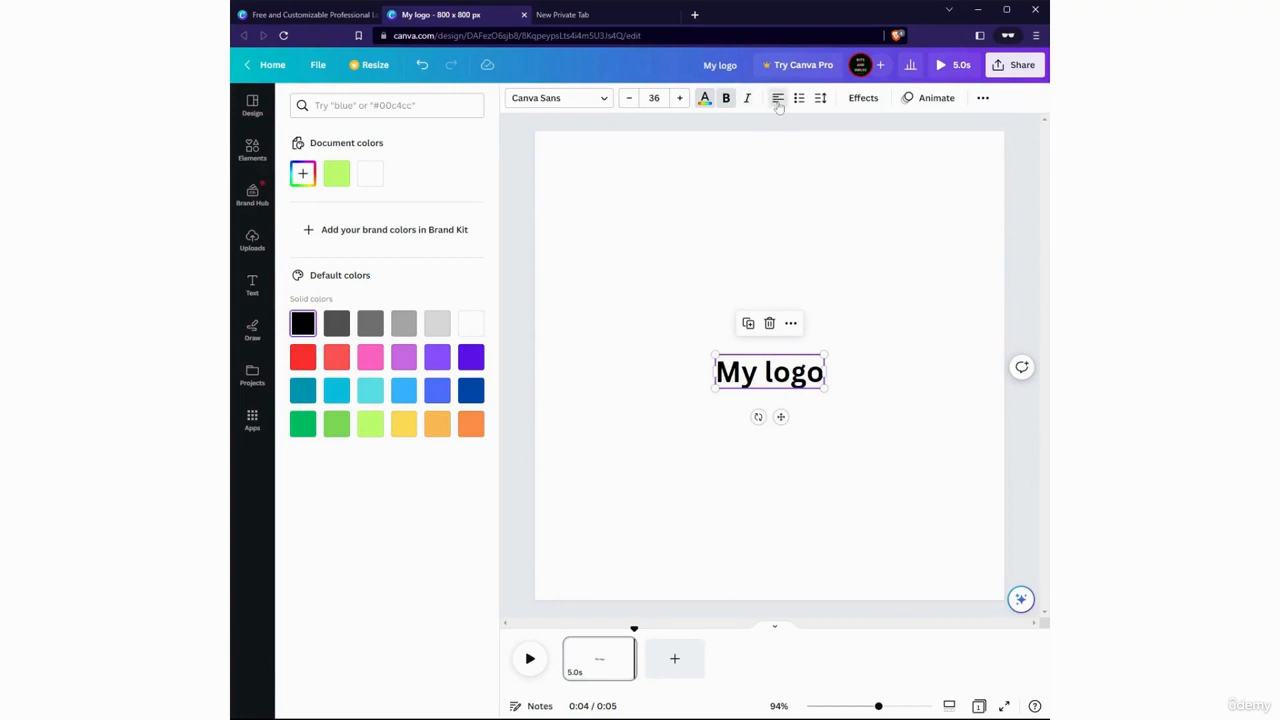
Move the "My logo" text box slightly up, widen it, and cycle its alignment back to centred
{"action": "left_click", "coordinate": [779, 107]}
{"action": "left_click_drag", "start_coordinate": [717, 379], "coordinate": [711, 349]}
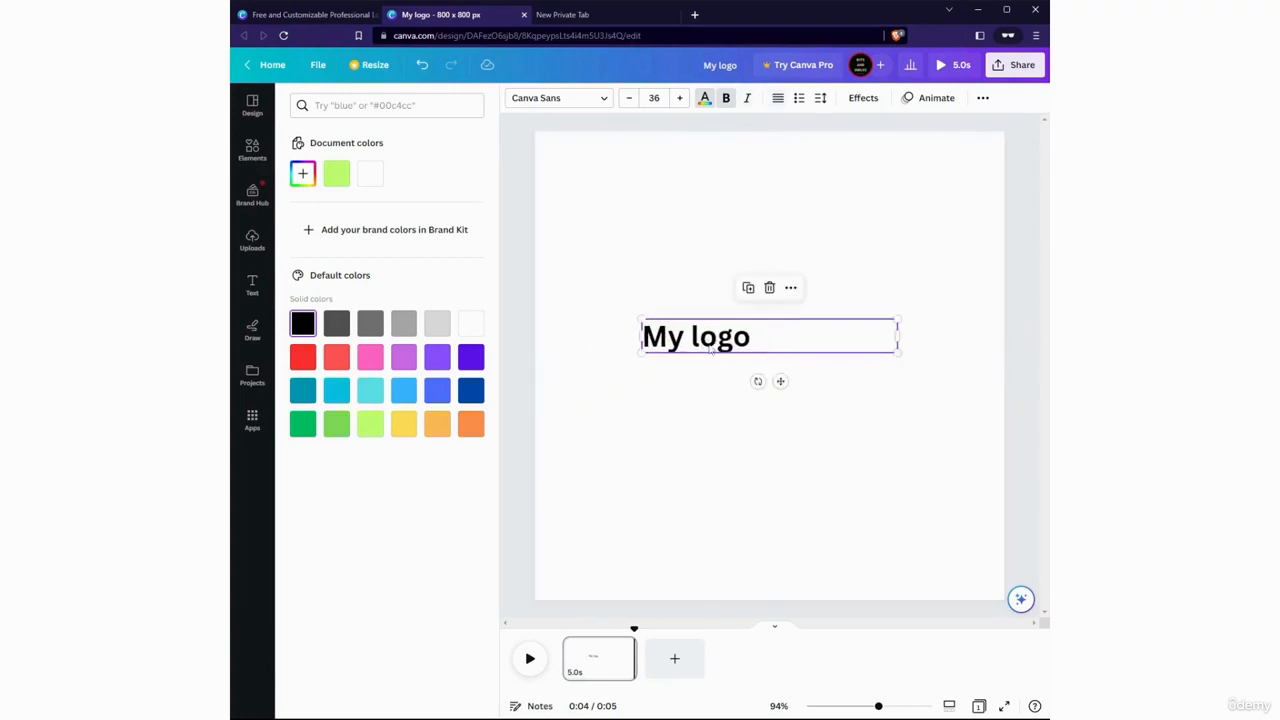
{"action": "left_click", "coordinate": [781, 99]}
{"action": "left_click", "coordinate": [781, 99]}
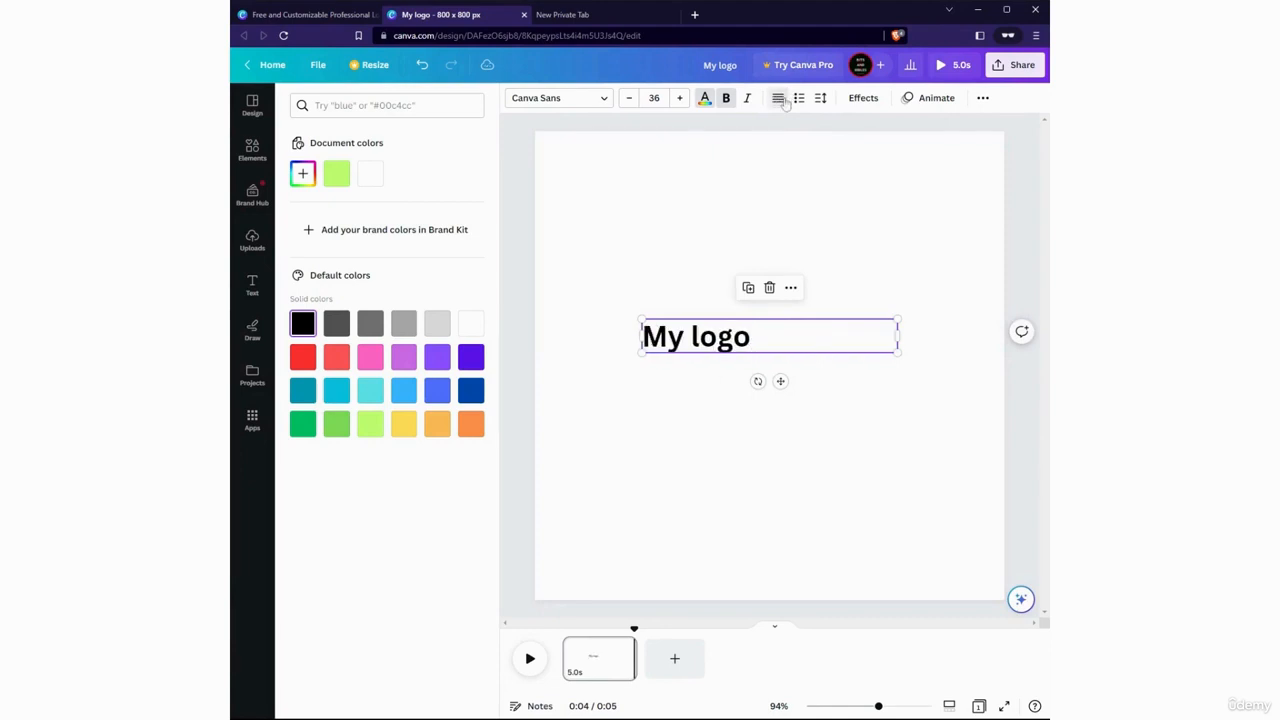
{"action": "left_click", "coordinate": [783, 100]}
{"action": "left_click", "coordinate": [783, 100]}
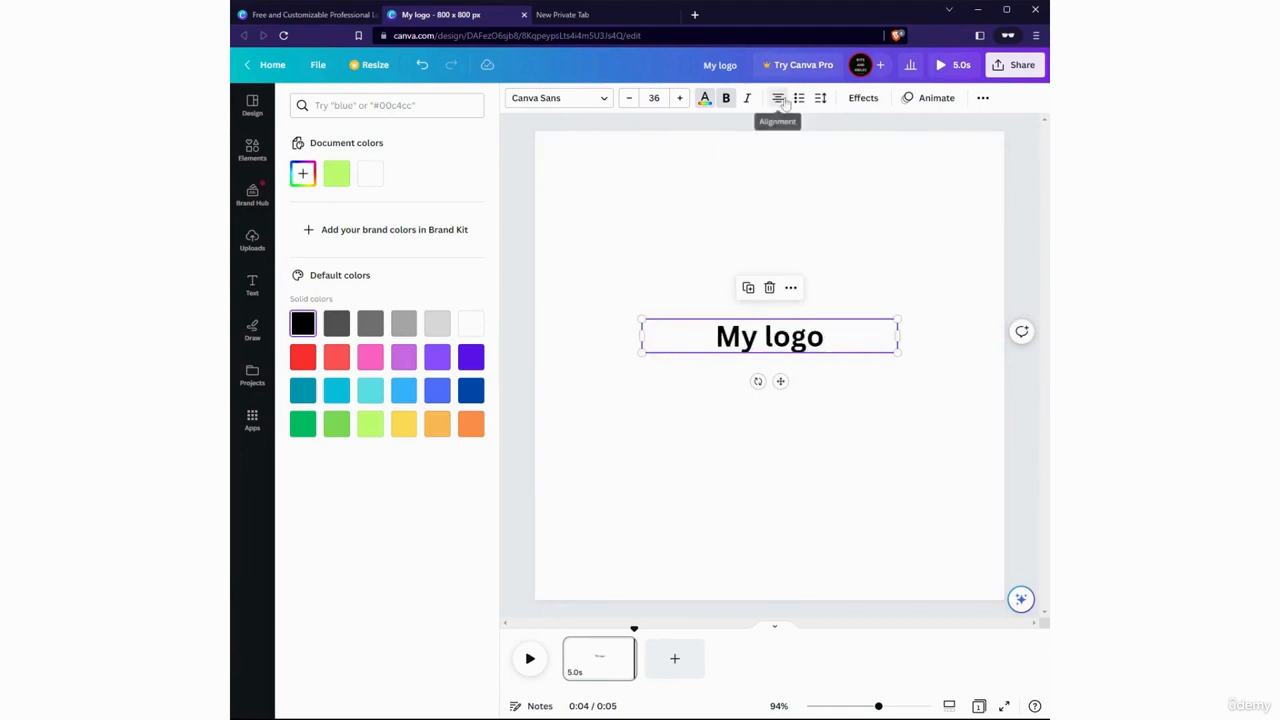
Try the list styles on the "My logo" text, remove them, and check the spacing settings
{"action": "left_click", "coordinate": [800, 99]}
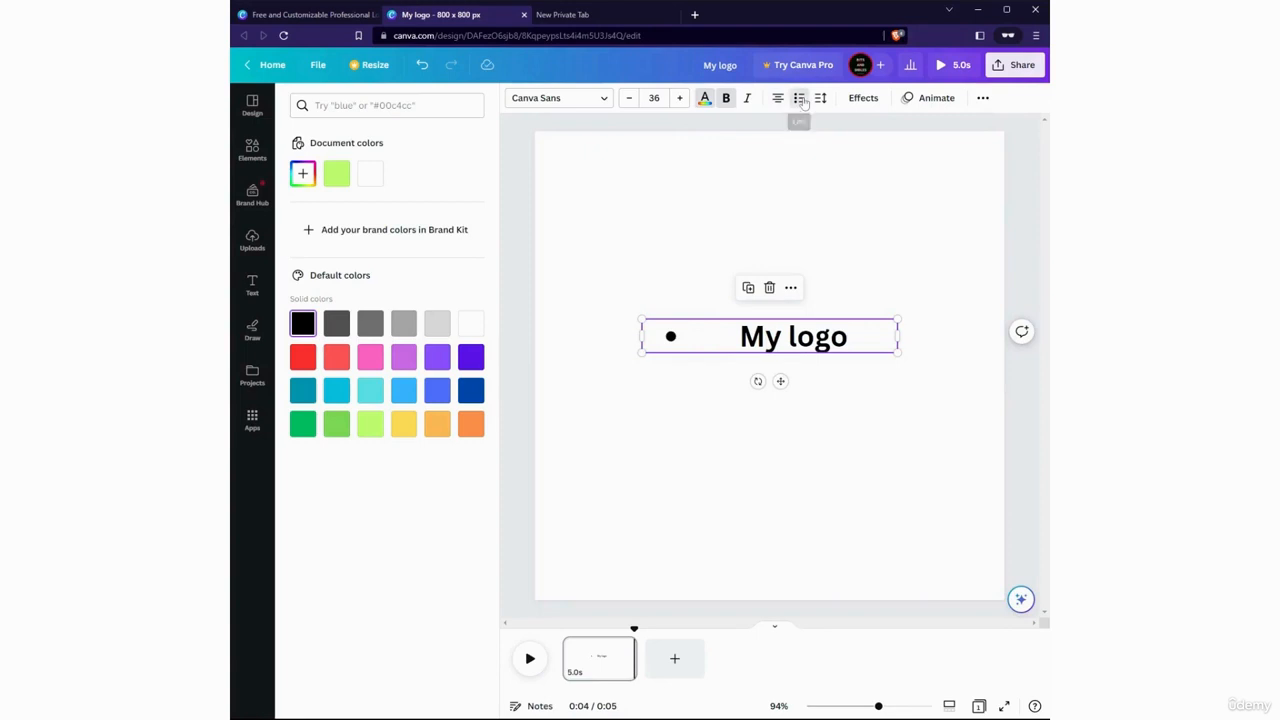
{"action": "left_click", "coordinate": [800, 99]}
{"action": "left_click", "coordinate": [800, 99]}
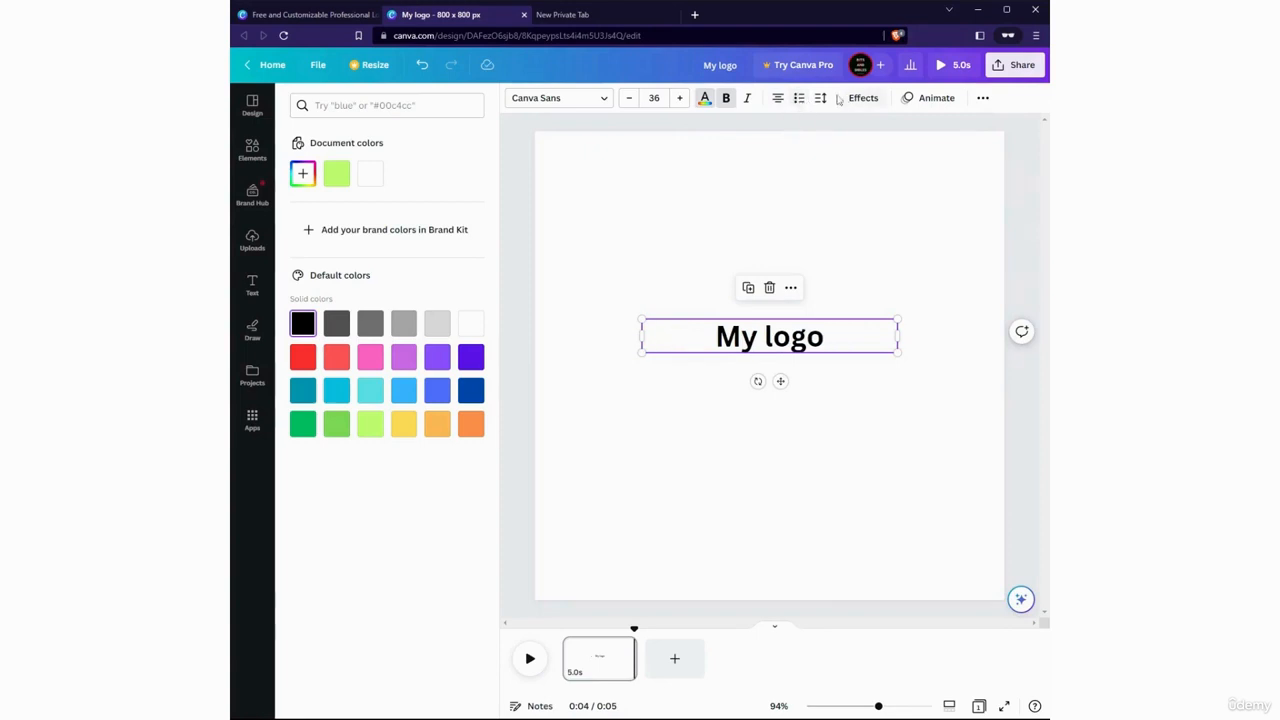
{"action": "left_click", "coordinate": [818, 98]}
{"action": "left_click", "coordinate": [820, 98]}
Try the Curve shape and the Glitch, Splice and Shadow styles on the "My logo" text, and reset both style and shape to None
{"action": "left_click", "coordinate": [862, 98]}
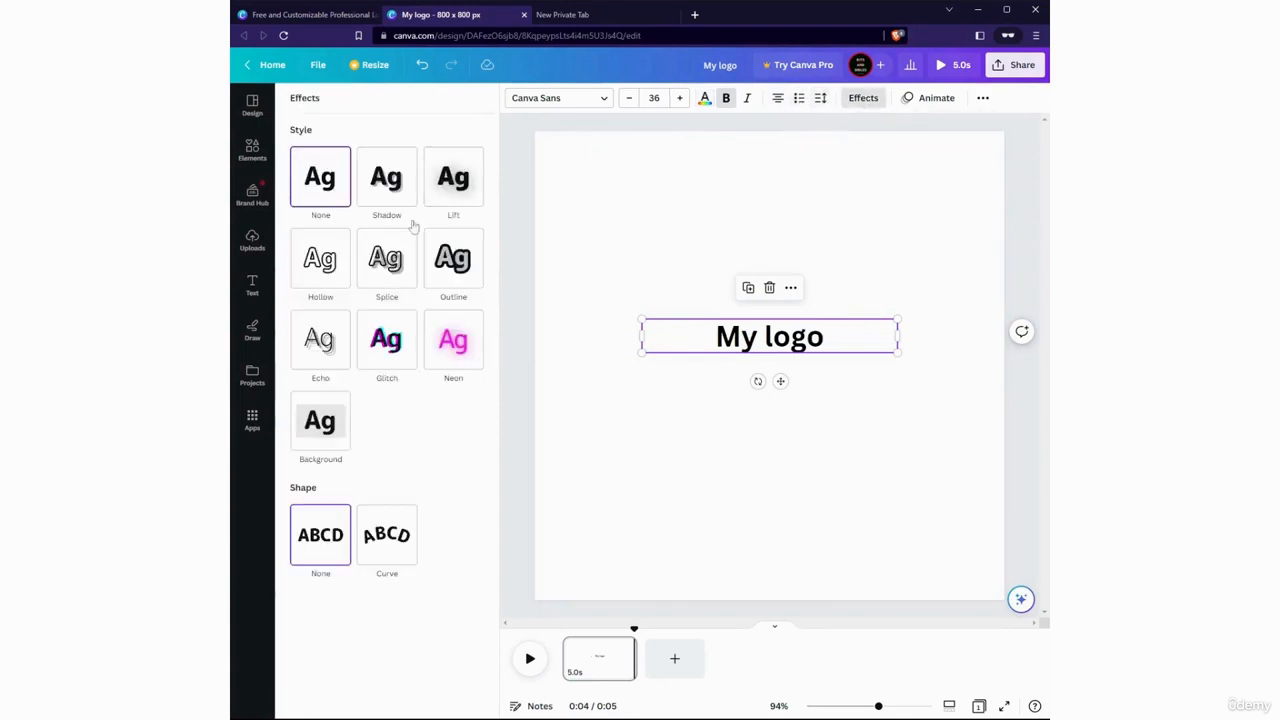
{"action": "left_click", "coordinate": [400, 560]}
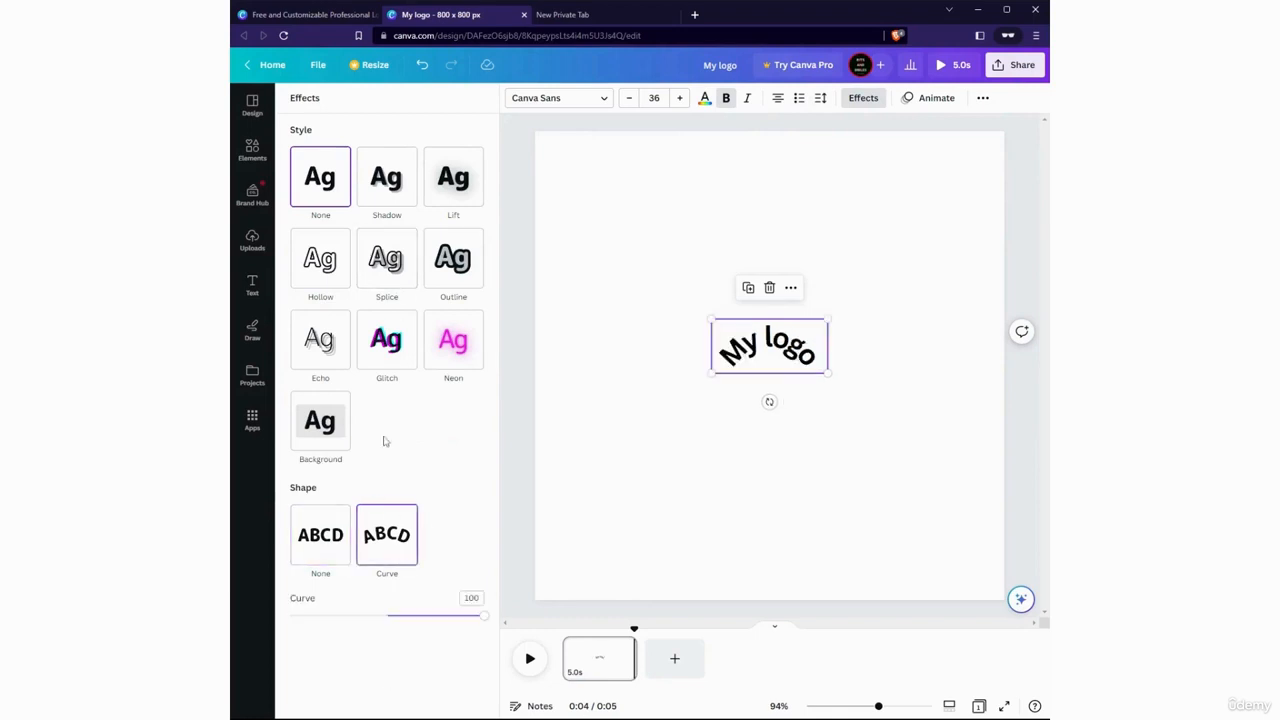
{"action": "left_click", "coordinate": [386, 340]}
{"action": "left_click", "coordinate": [386, 258]}
{"action": "left_click", "coordinate": [381, 180]}
{"action": "left_click", "coordinate": [343, 200]}
{"action": "left_click", "coordinate": [328, 540]}
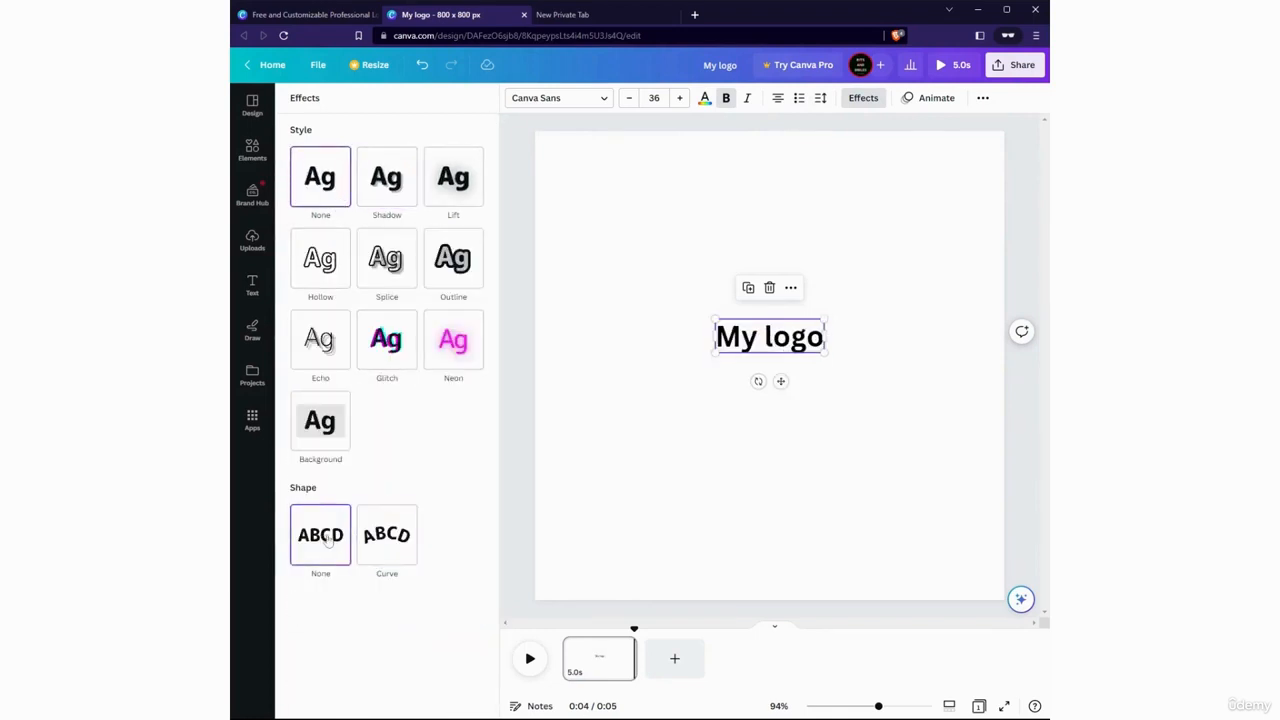
Apply the Rise text animation to the "My logo" text
{"action": "left_click", "coordinate": [940, 100]}
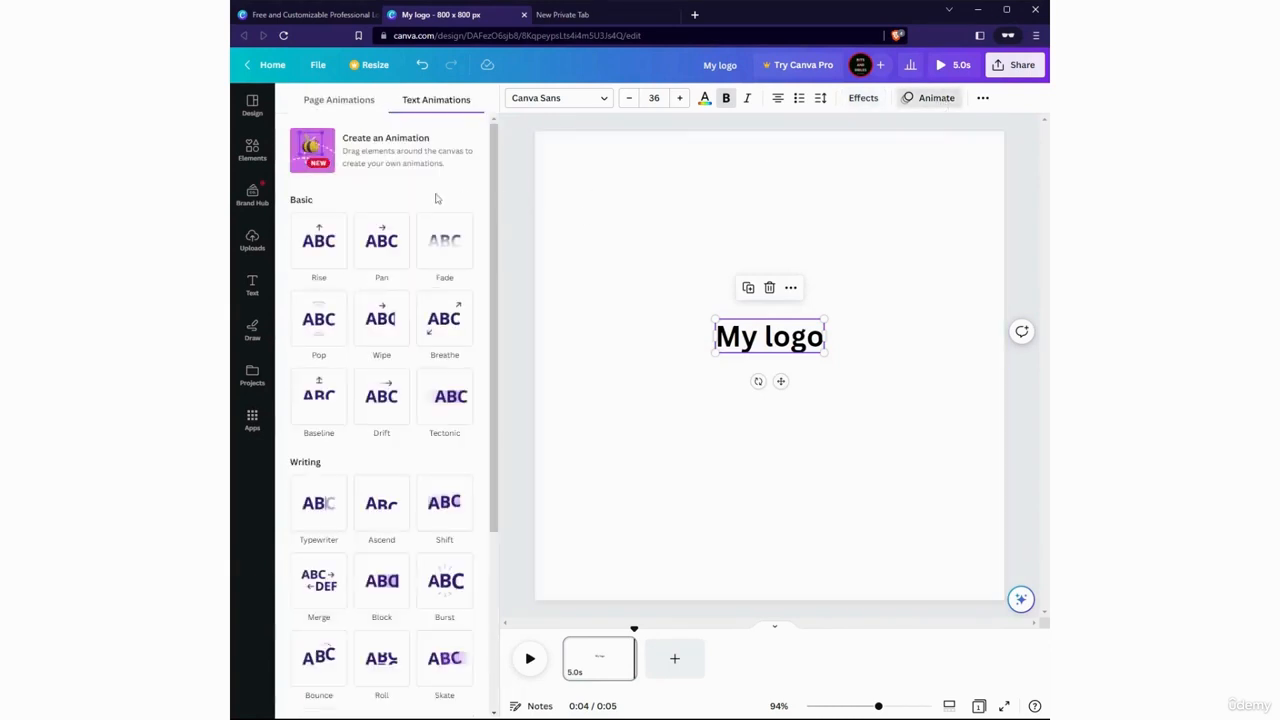
{"action": "left_click", "coordinate": [328, 250]}
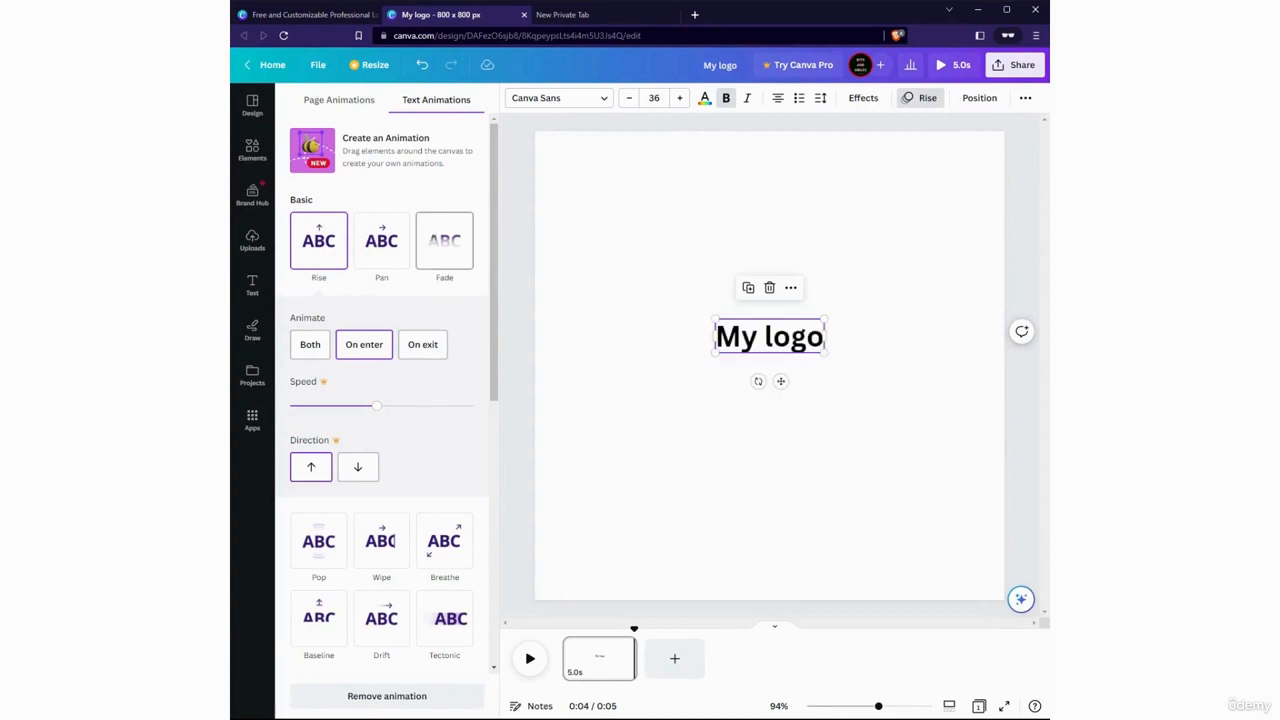
{"action": "left_click", "coordinate": [770, 479]}
Duplicate the "My logo" text and place the copy just below the original
{"action": "left_click", "coordinate": [756, 351]}
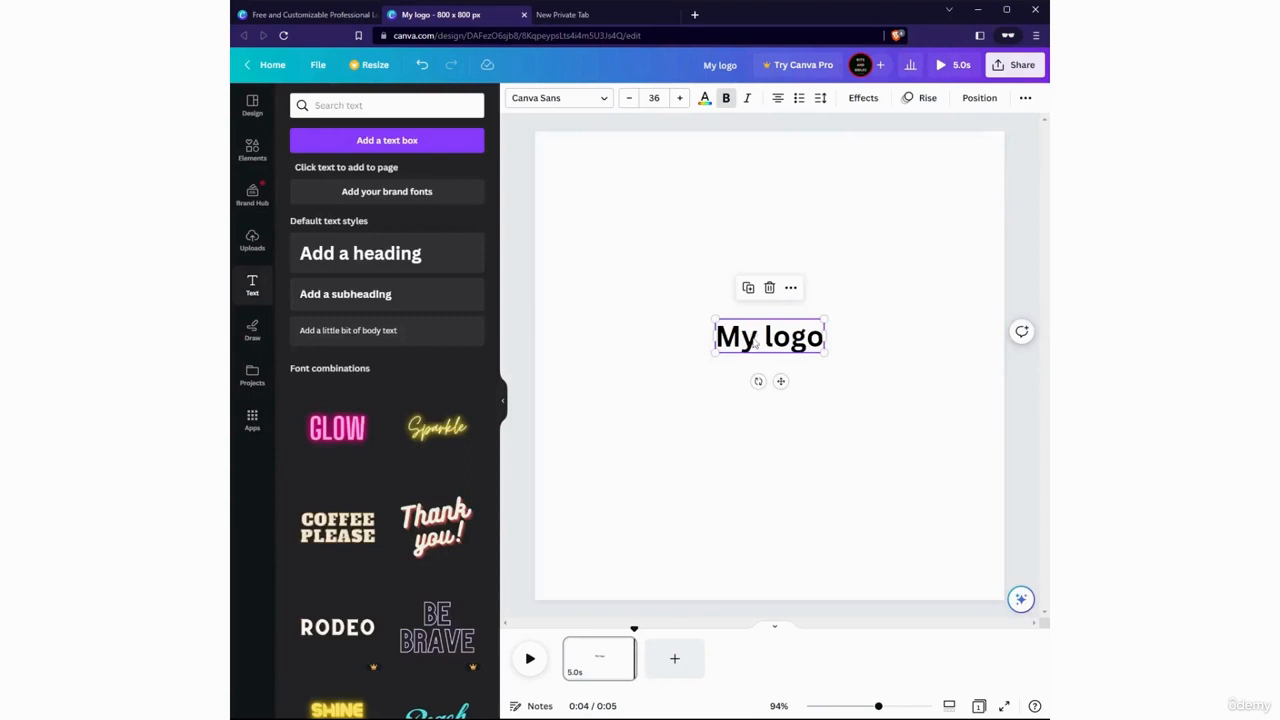
{"action": "left_click", "coordinate": [748, 287]}
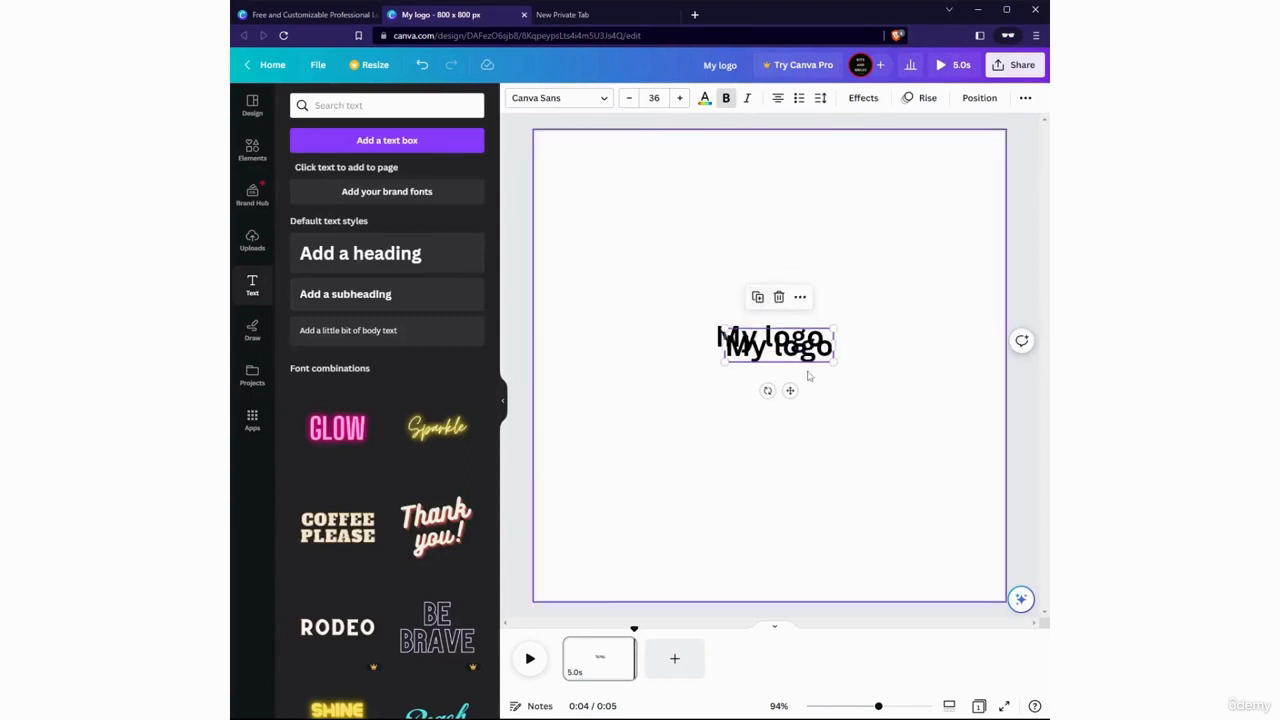
{"action": "left_click_drag", "start_coordinate": [795, 348], "coordinate": [791, 385]}
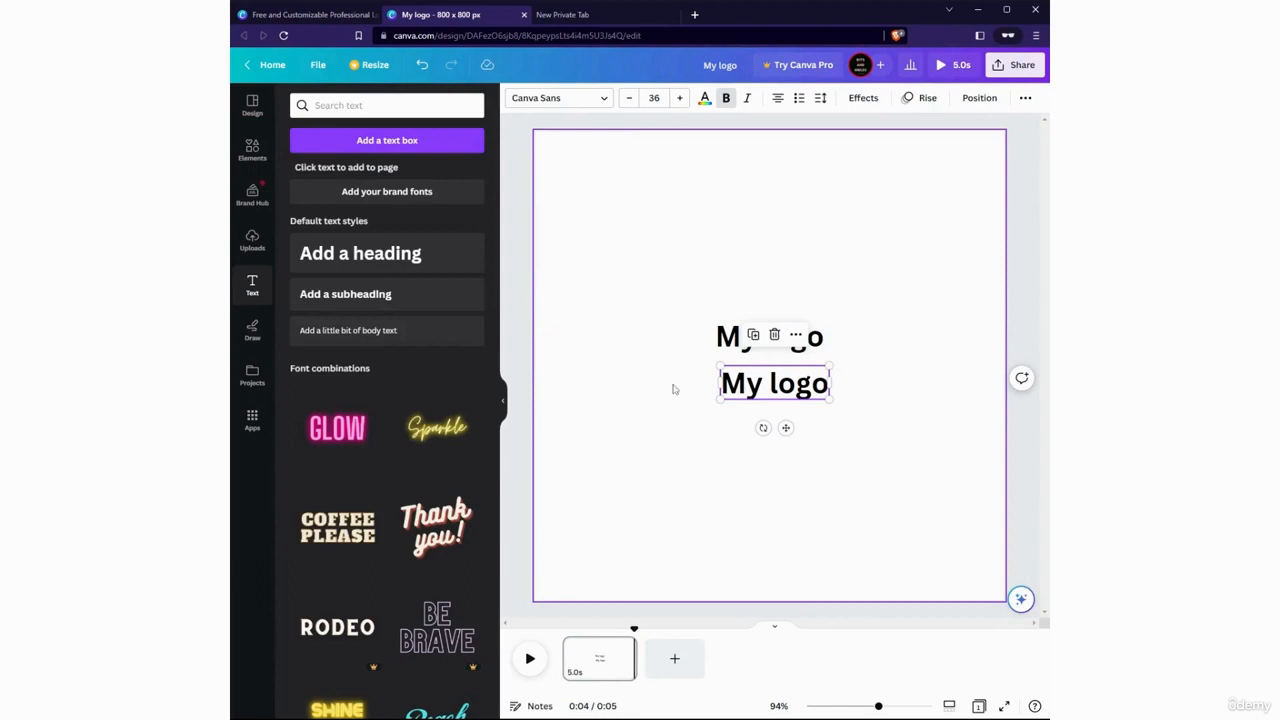
Search the elements for "tech", show all matching graphics, and add the pixelated cursor arrow to the page
{"action": "left_click", "coordinate": [253, 152]}
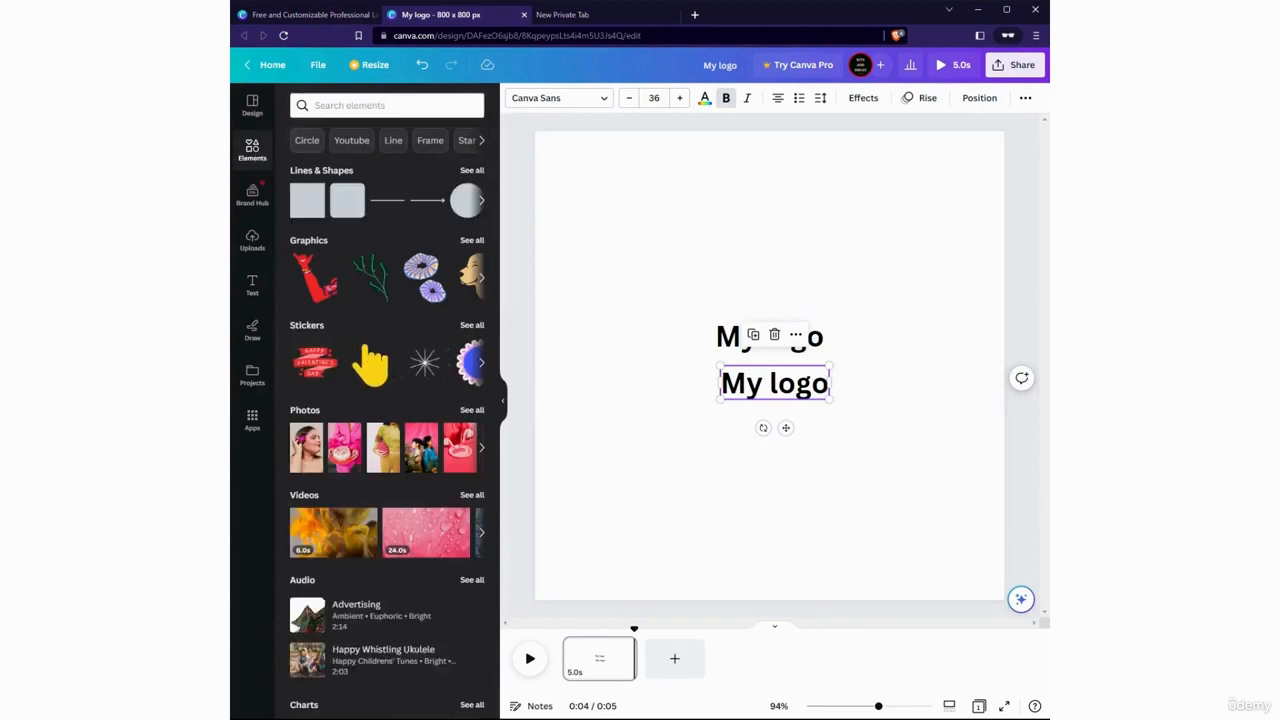
{"action": "left_click", "coordinate": [386, 105]}
{"action": "type", "text": "tech"}
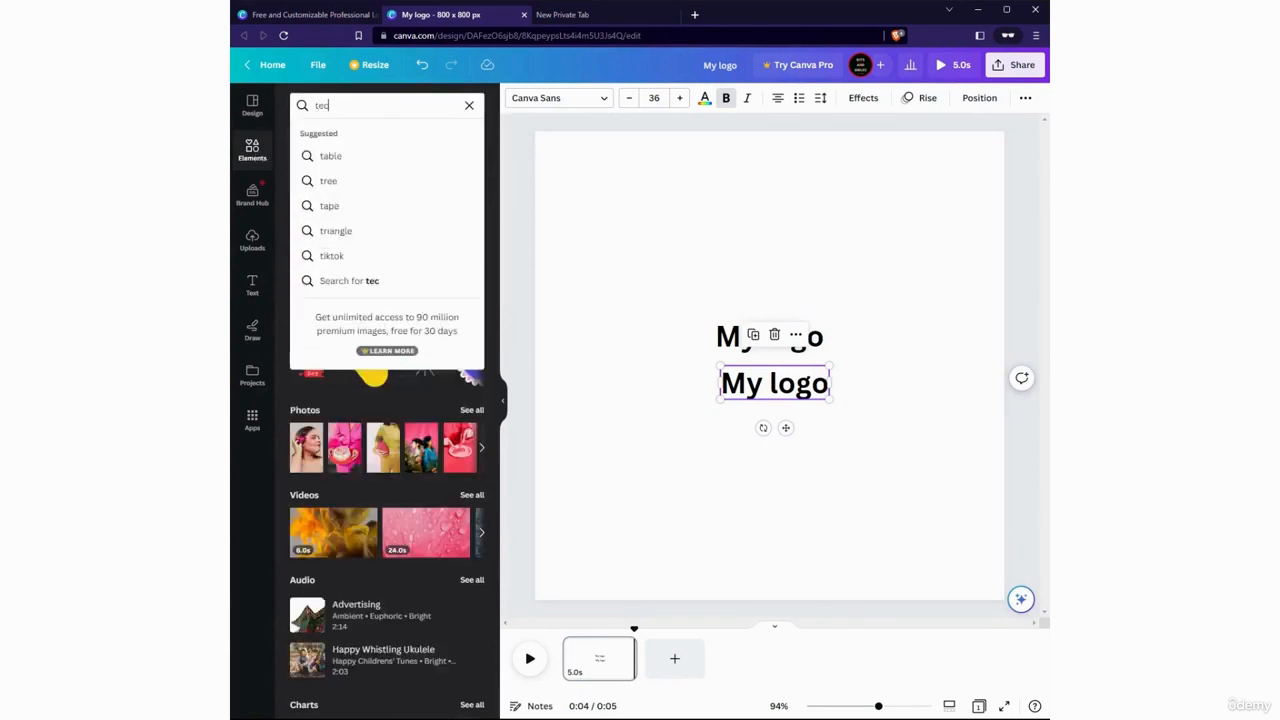
{"action": "key", "text": "Return"}
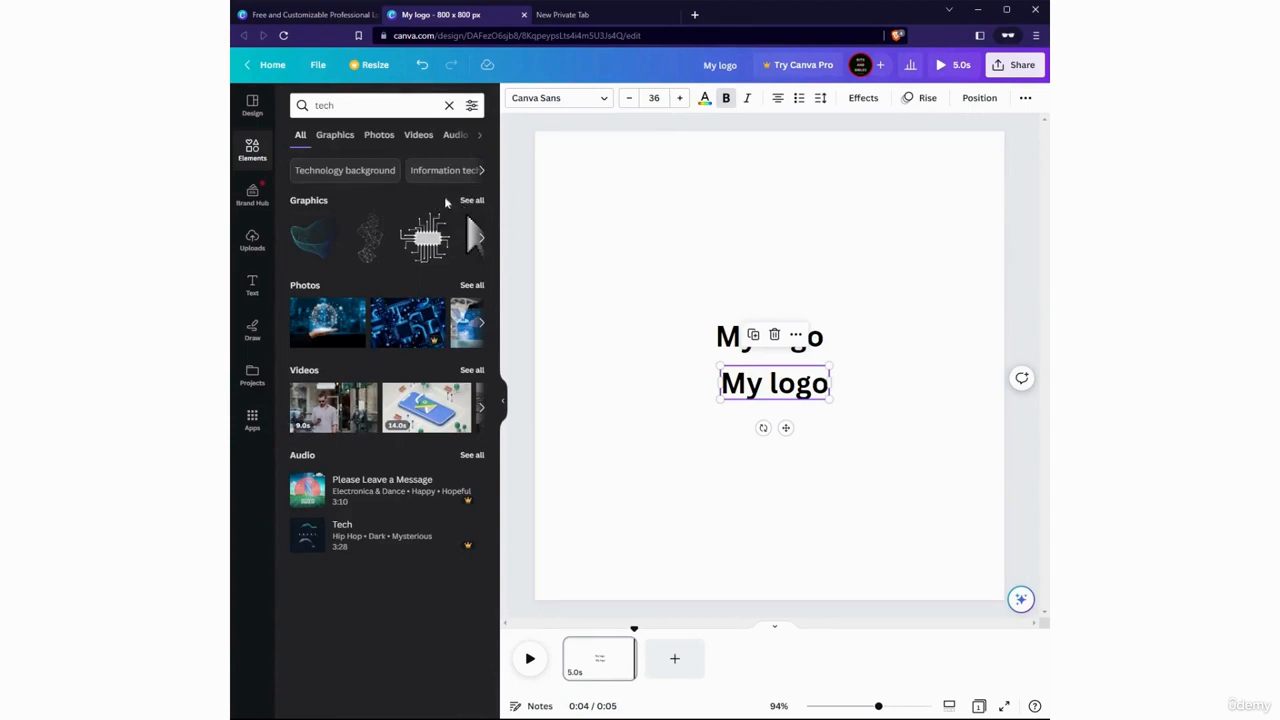
{"action": "left_click", "coordinate": [472, 201]}
{"action": "left_click", "coordinate": [318, 290]}
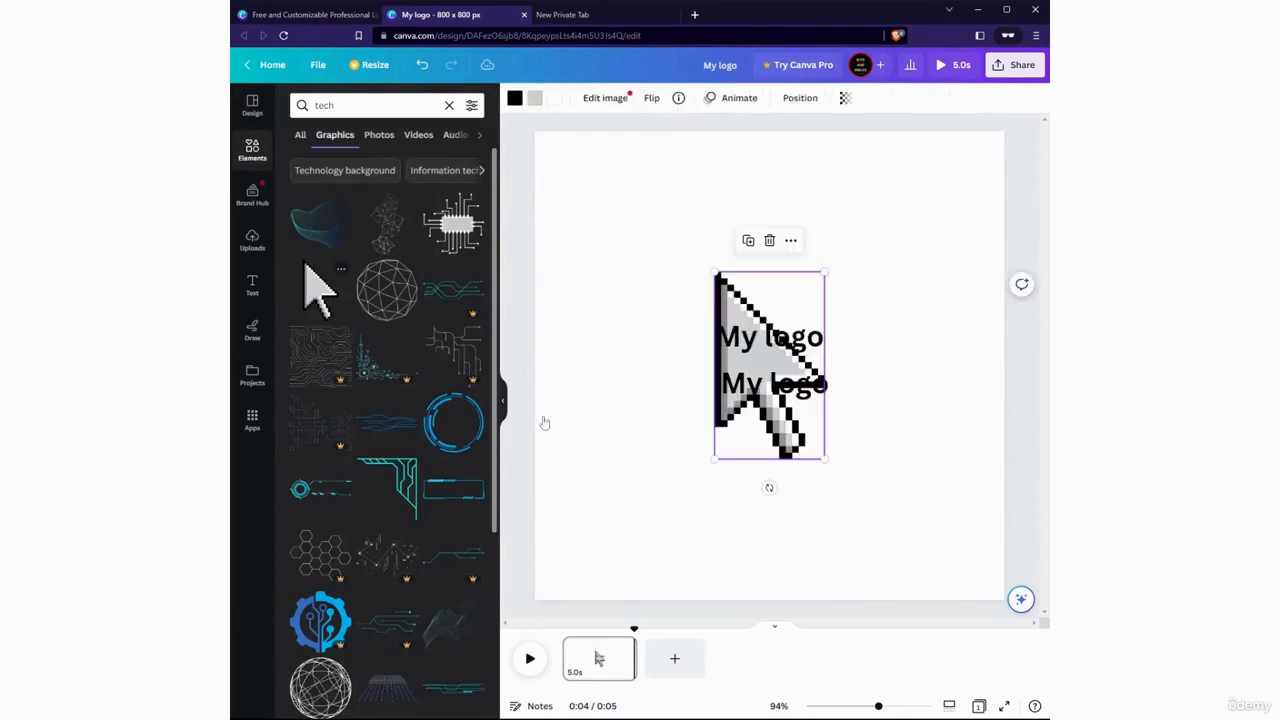
Shrink the cursor arrow to about half its size and place it below and to the right of the texts
{"action": "left_click_drag", "start_coordinate": [770, 413], "coordinate": [858, 525]}
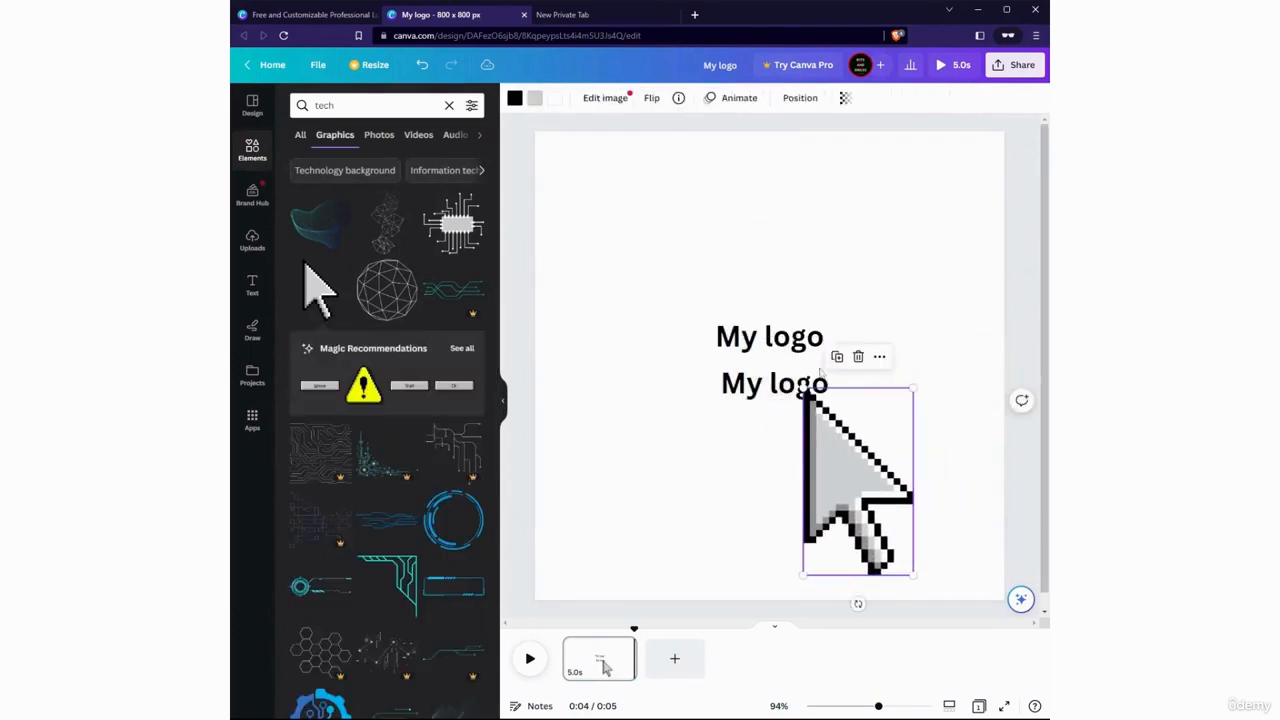
{"action": "left_click_drag", "start_coordinate": [800, 388], "coordinate": [851, 471]}
{"action": "left_click_drag", "start_coordinate": [880, 520], "coordinate": [889, 483]}
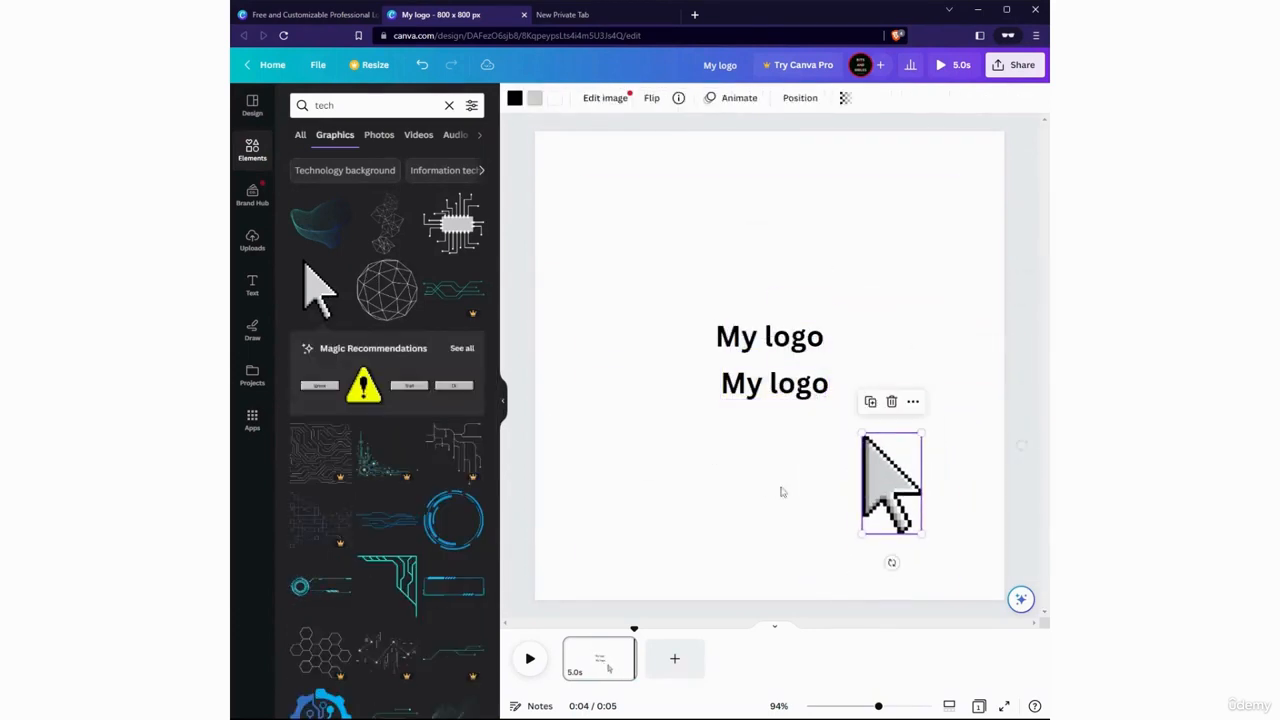
Add the blue tech circle enlarged around the texts, and shift the cursor arrow into the page's lower-right corner
{"action": "scroll", "coordinate": [413, 398], "scroll_direction": "down", "scroll_amount": 3}
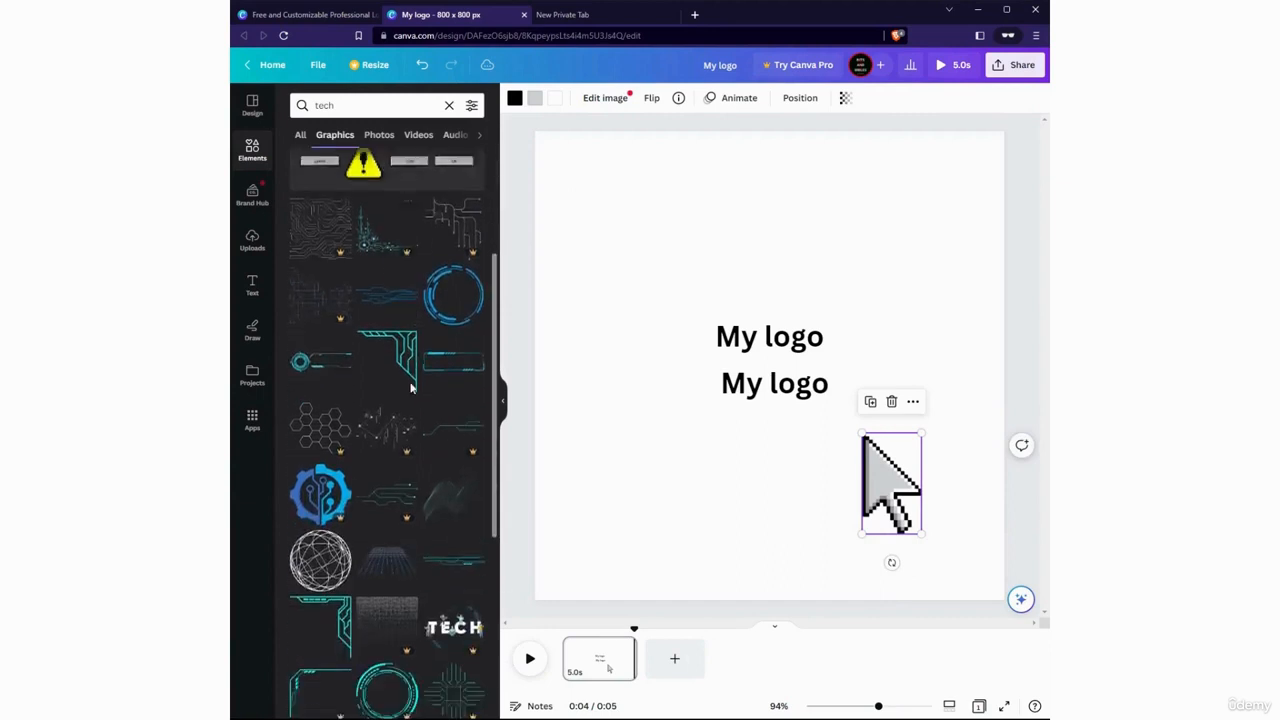
{"action": "left_click", "coordinate": [433, 292]}
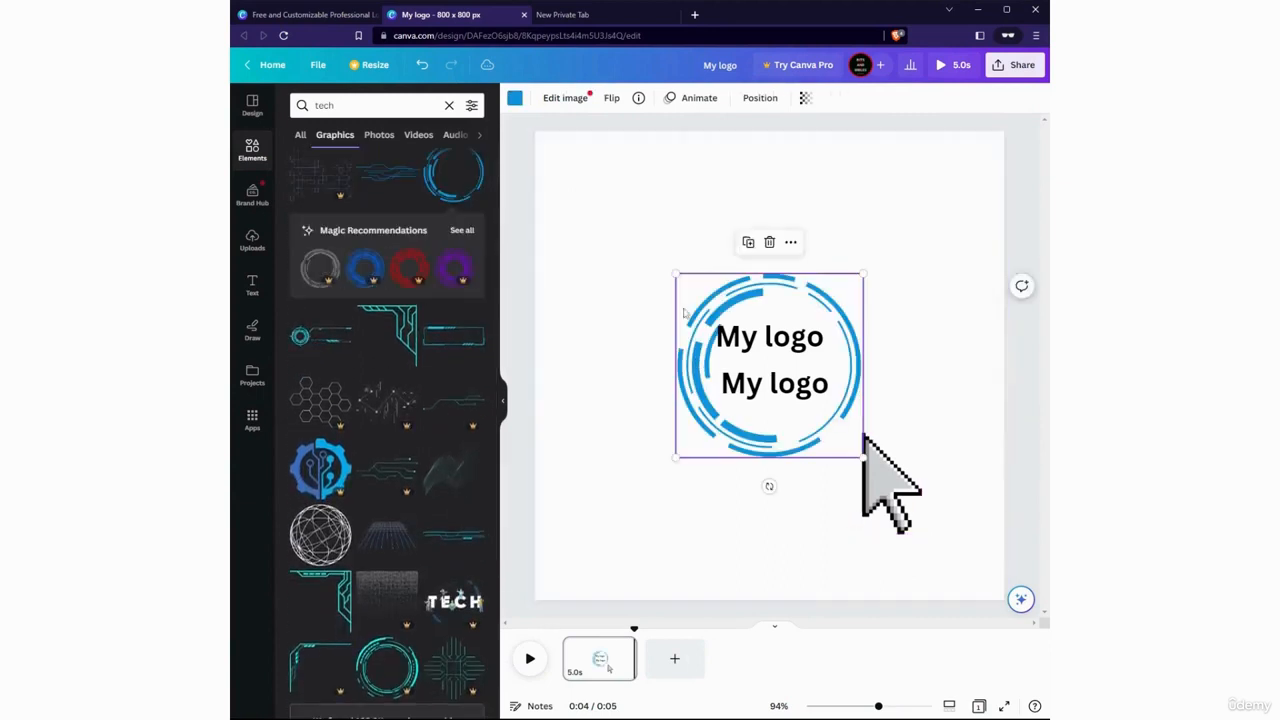
{"action": "left_click_drag", "start_coordinate": [675, 272], "coordinate": [540, 140]}
{"action": "left_click_drag", "start_coordinate": [620, 240], "coordinate": [672, 292]}
{"action": "left_click_drag", "start_coordinate": [909, 502], "coordinate": [960, 578]}
{"action": "left_click", "coordinate": [899, 518]}
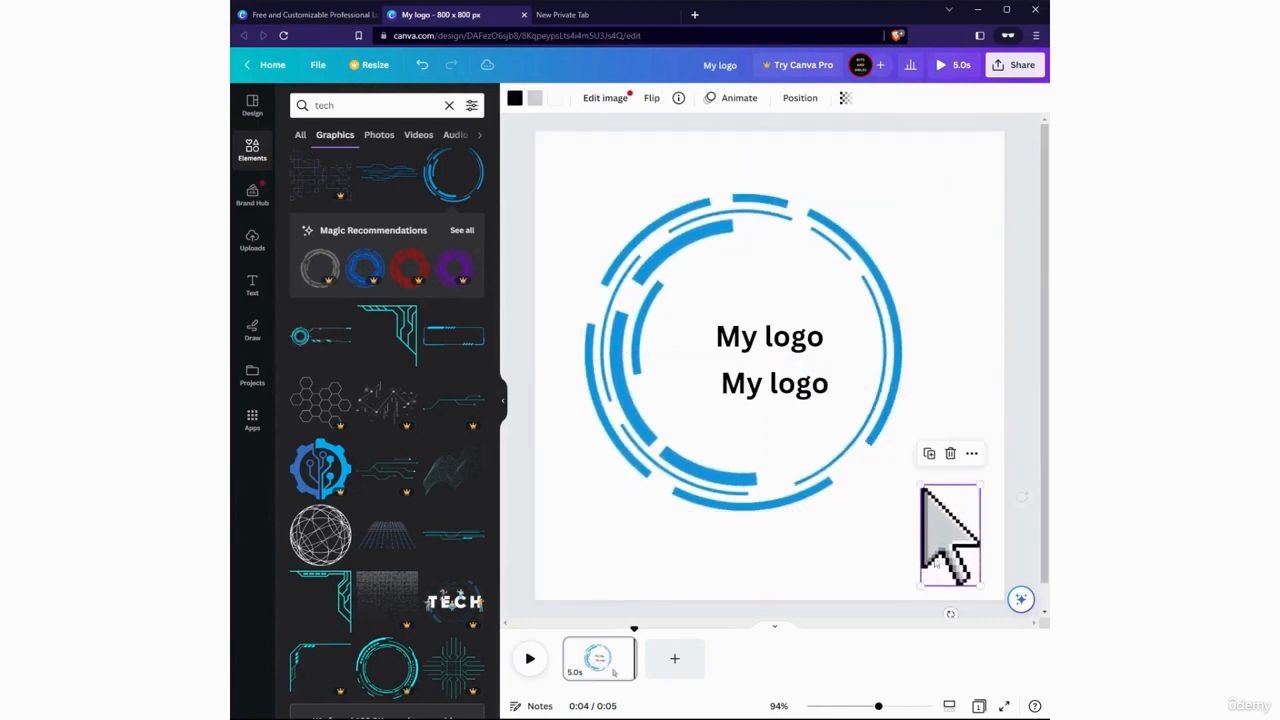
Place the cyan dial-and-lines tech graphic across the top of the page, and shrink and centre the blue circle around the texts
{"action": "left_click", "coordinate": [326, 341]}
{"action": "left_click_drag", "start_coordinate": [659, 351], "coordinate": [700, 309]}
{"action": "left_click", "coordinate": [581, 193]}
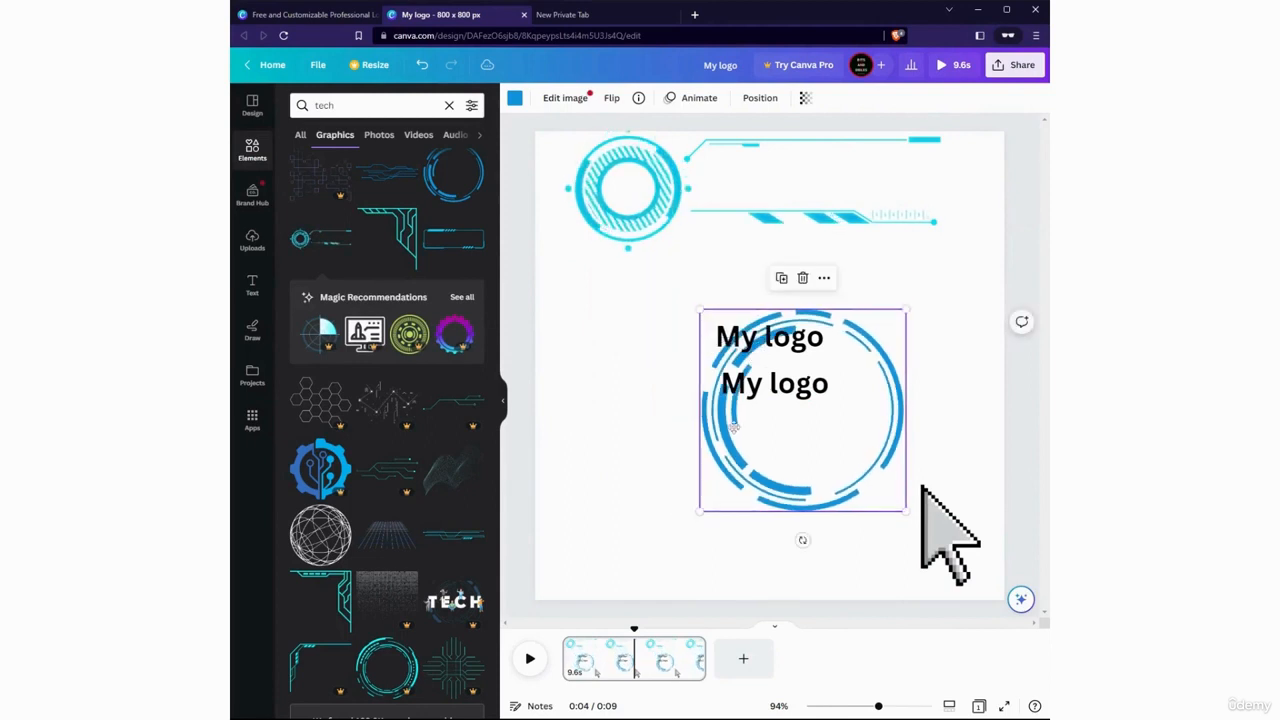
{"action": "left_click_drag", "start_coordinate": [747, 435], "coordinate": [713, 390]}
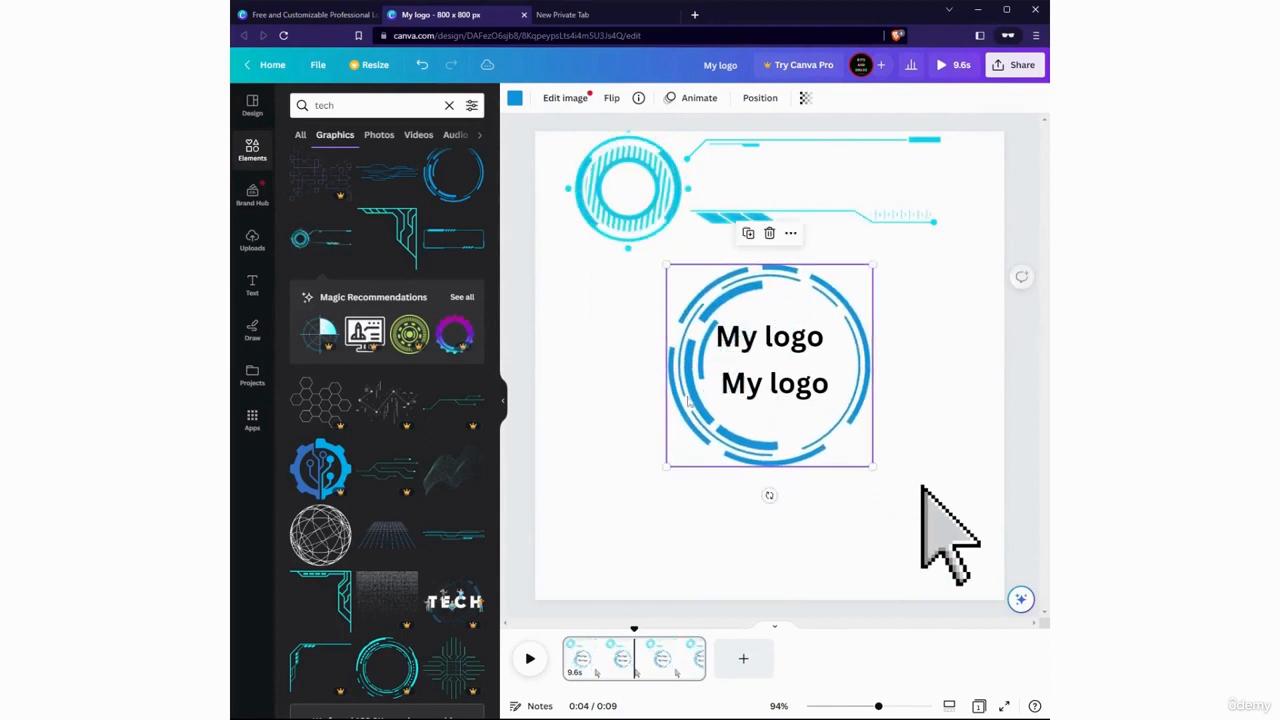
{"action": "left_click", "coordinate": [636, 468]}
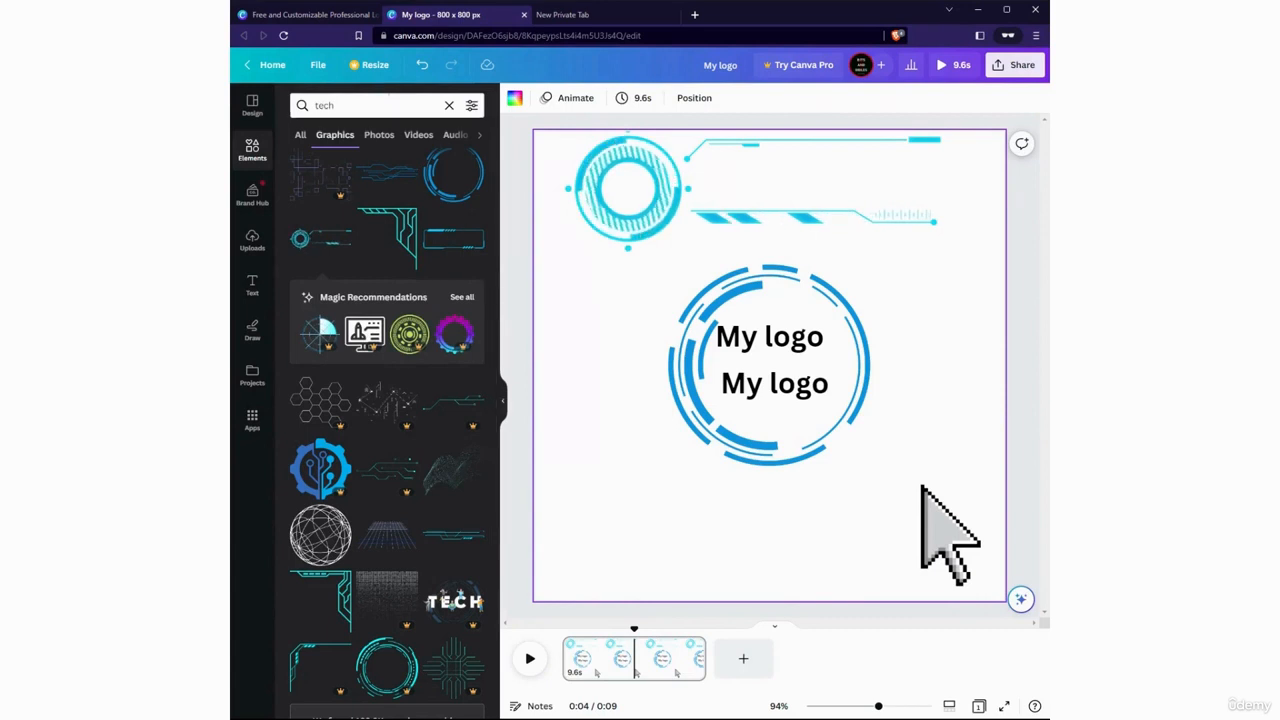
Browse the "tech" results for photos, audio and frames, and return to the matching videos
{"action": "left_click", "coordinate": [380, 134]}
{"action": "left_click", "coordinate": [415, 136]}
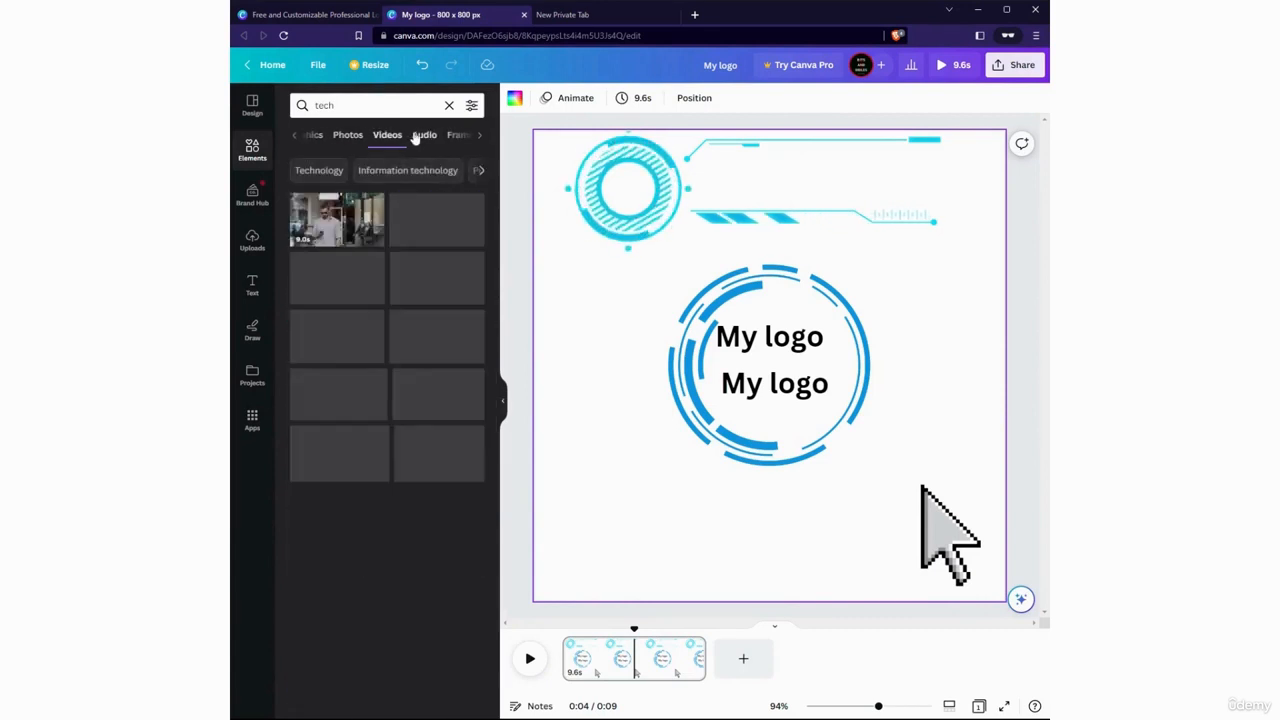
{"action": "left_click", "coordinate": [419, 135]}
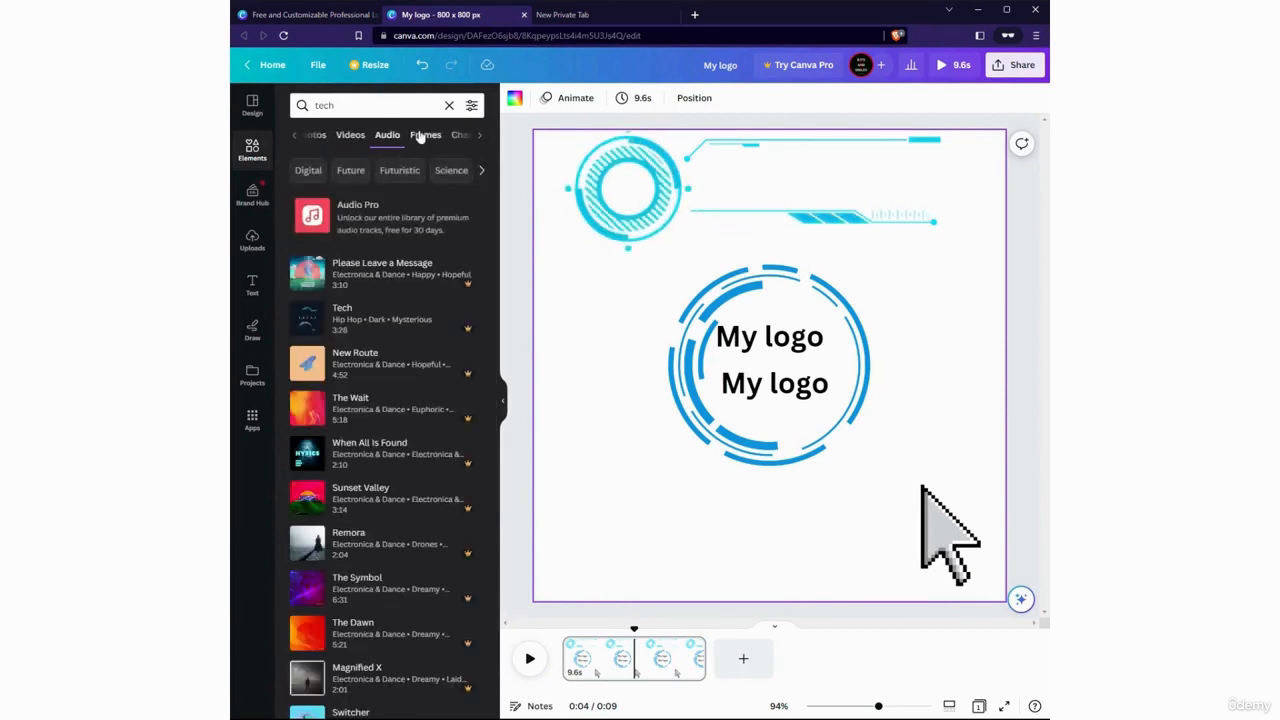
{"action": "left_click", "coordinate": [426, 135]}
{"action": "left_click", "coordinate": [465, 135]}
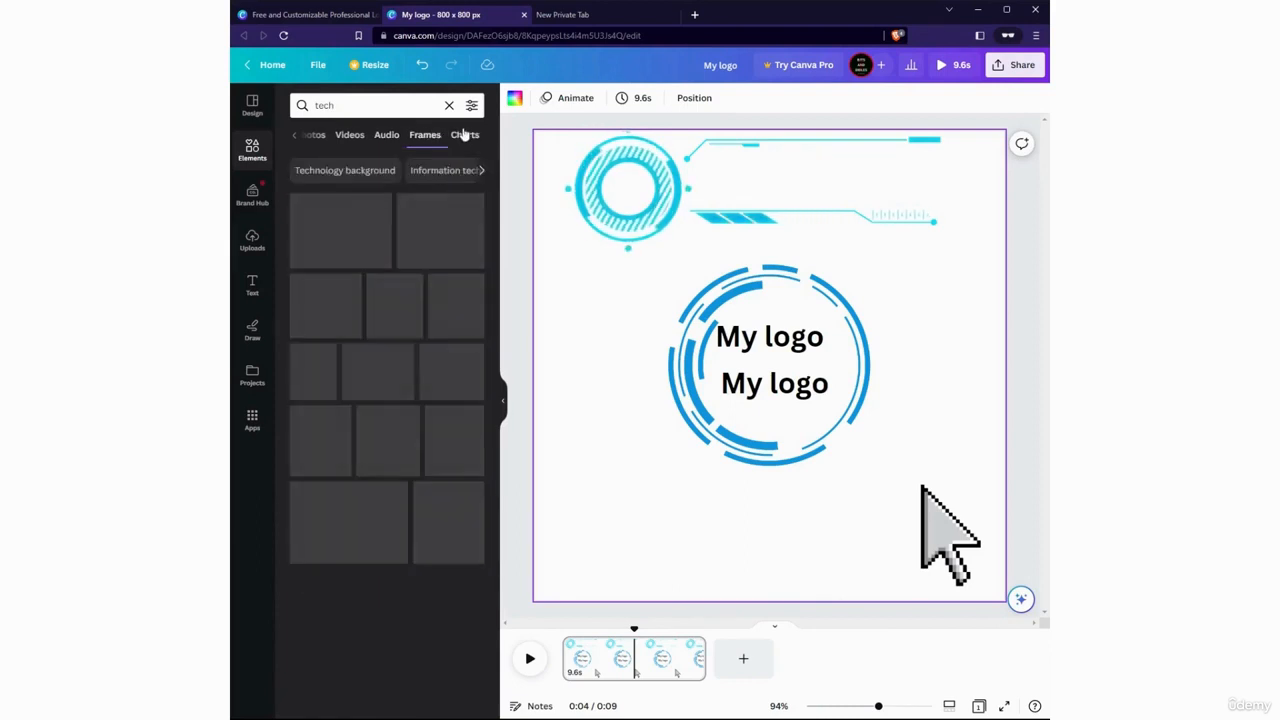
{"action": "left_click", "coordinate": [361, 136]}
{"action": "left_click", "coordinate": [362, 144]}
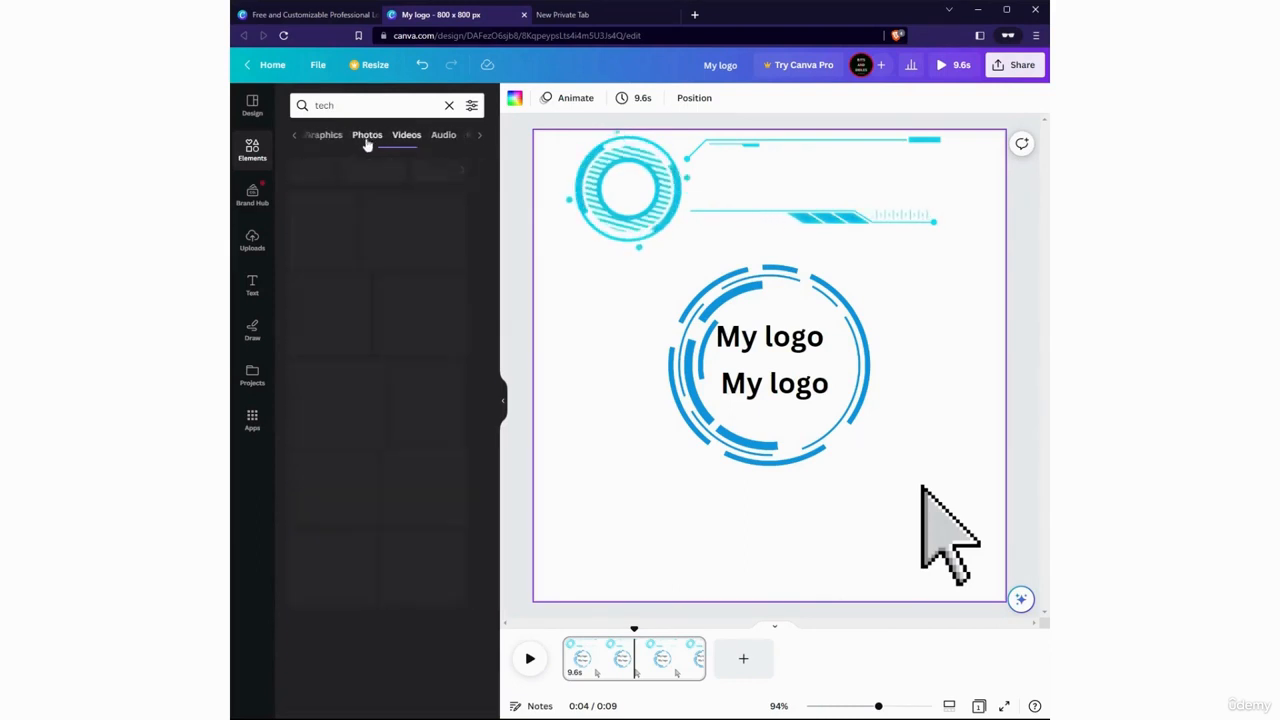
{"action": "left_click", "coordinate": [408, 143]}
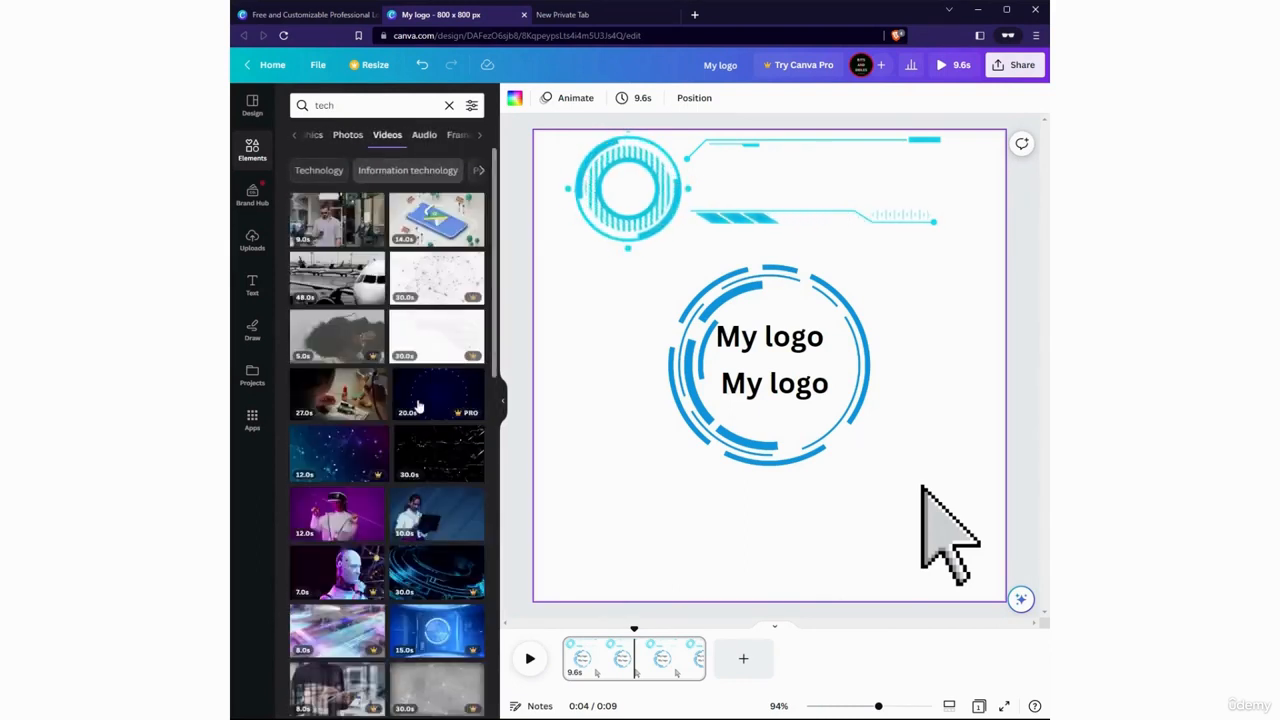
Add the 30-second black video with white circuit lines, enlarge it across the page's full width, and send it to the back
{"action": "left_click", "coordinate": [445, 455]}
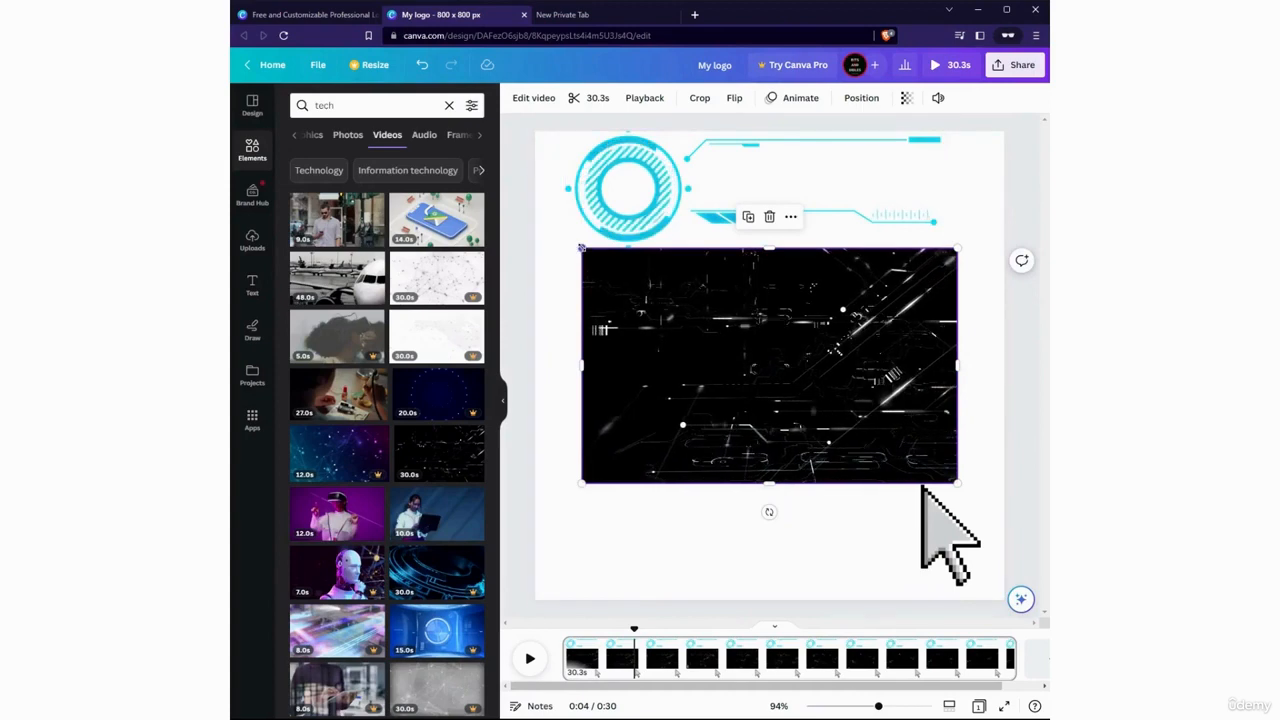
{"action": "left_click_drag", "start_coordinate": [582, 248], "coordinate": [800, 350]}
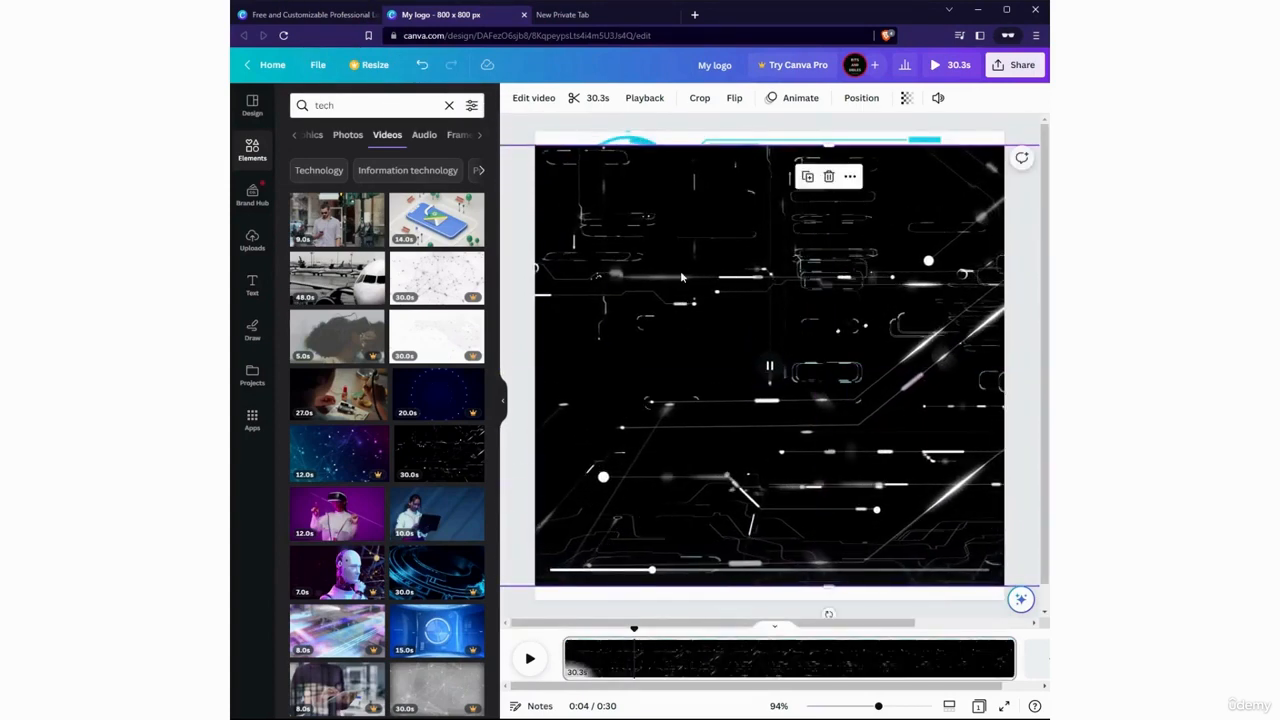
{"action": "right_click", "coordinate": [683, 279]}
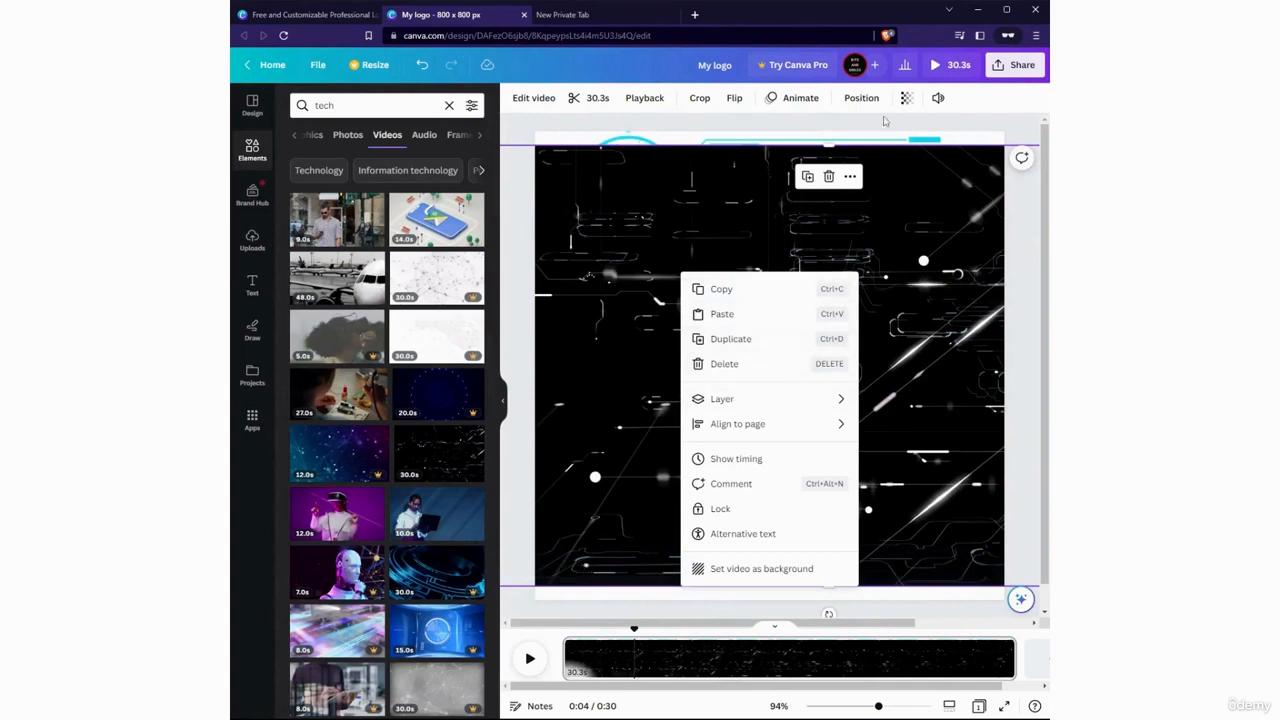
{"action": "left_click", "coordinate": [861, 97]}
{"action": "left_click", "coordinate": [434, 157]}
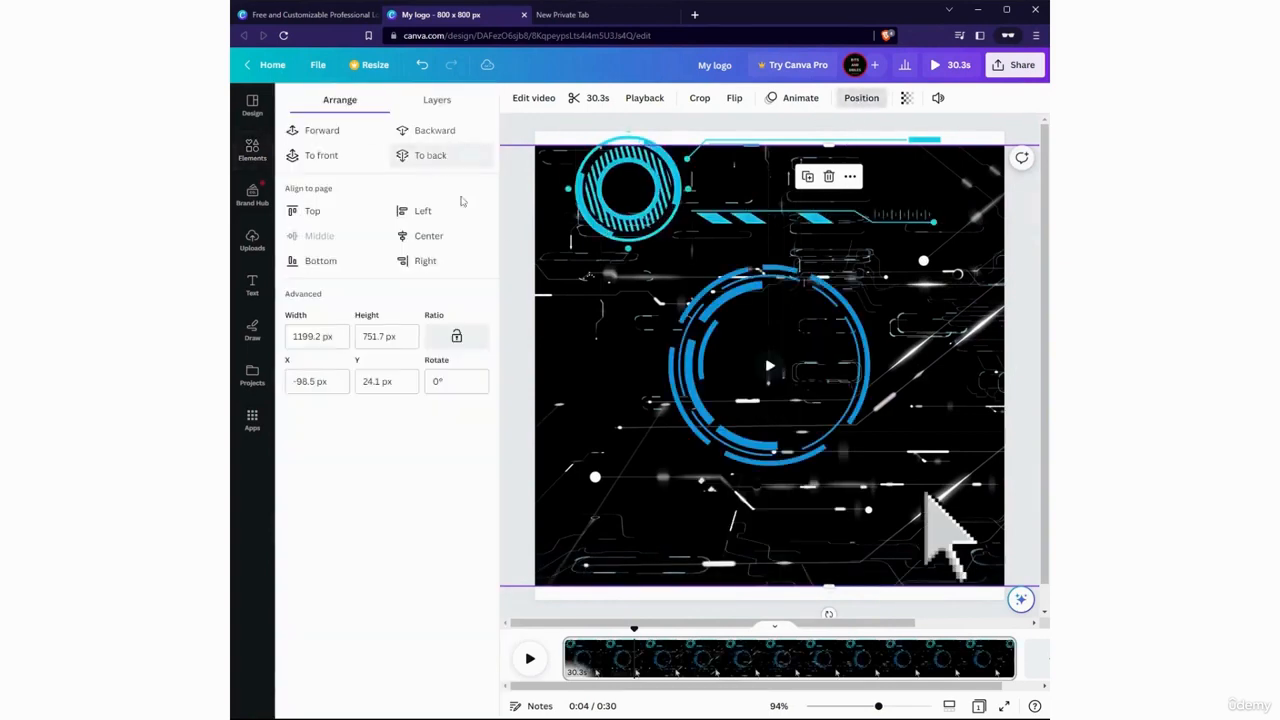
{"action": "left_click", "coordinate": [517, 271]}
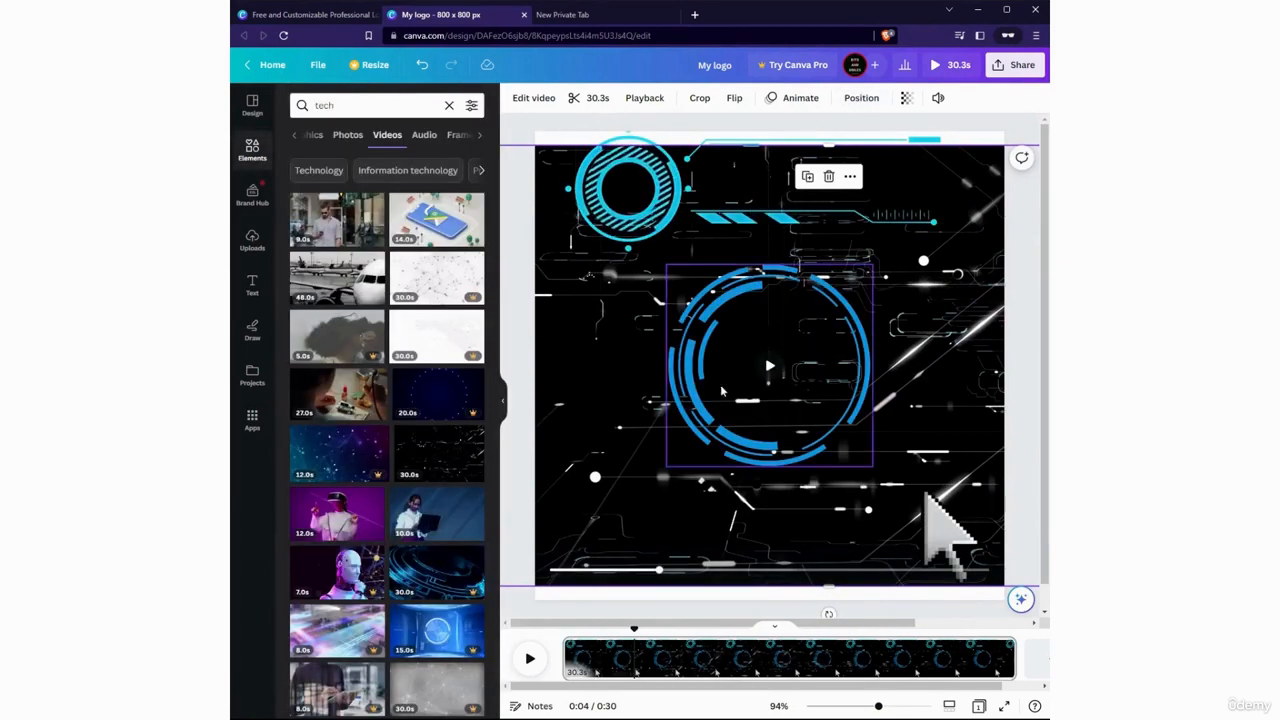
{"action": "left_click", "coordinate": [531, 609]}
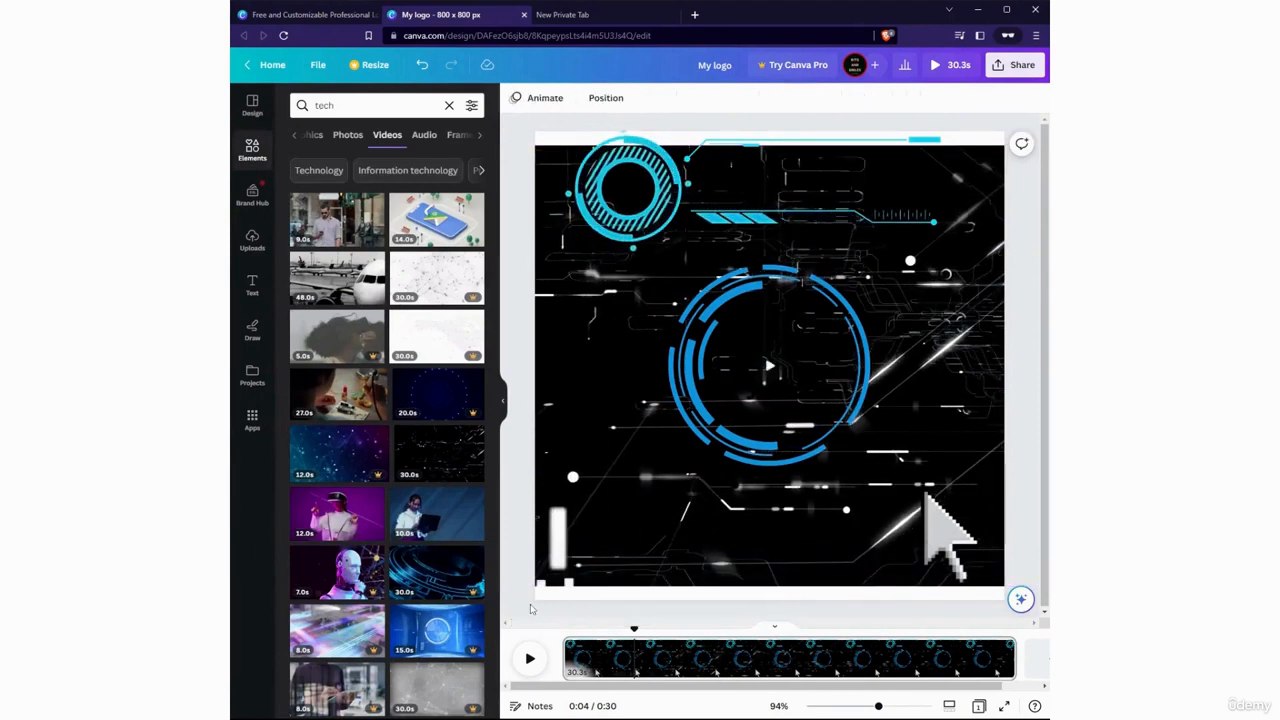
Preview the page with the circuit-lines video playing, and delete that video from the page
{"action": "left_click", "coordinate": [530, 658]}
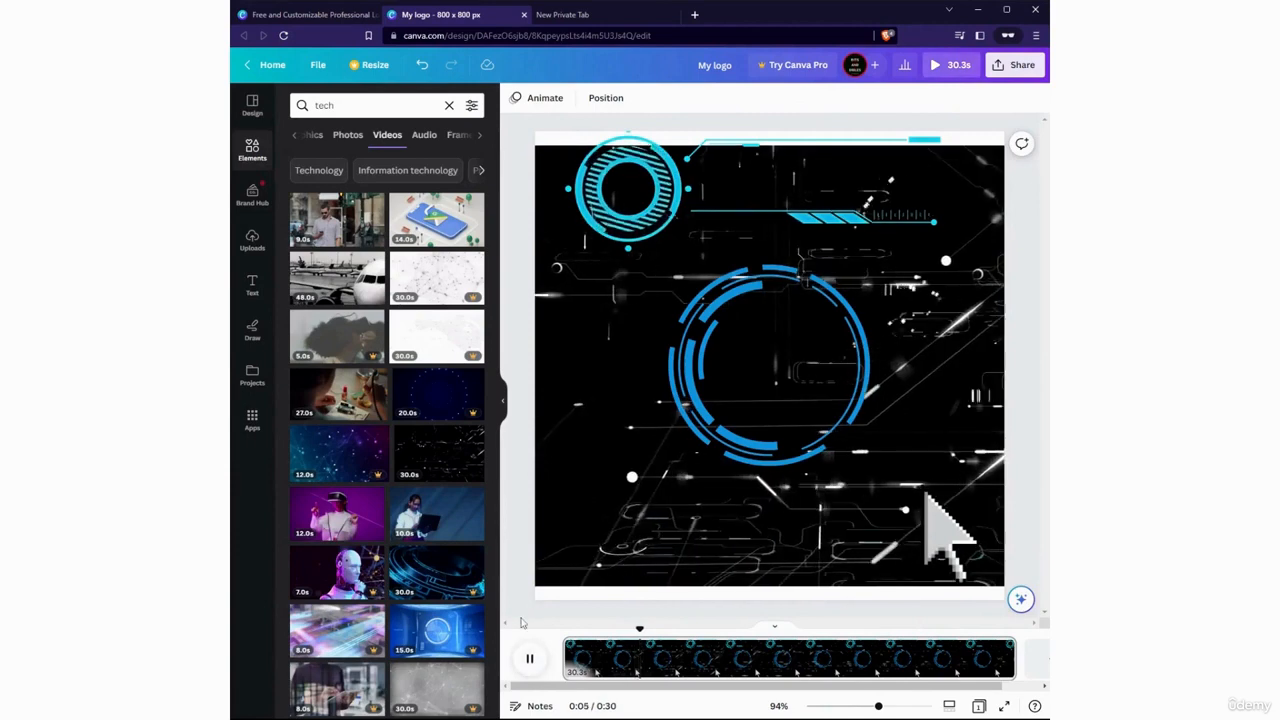
{"action": "left_click", "coordinate": [609, 354]}
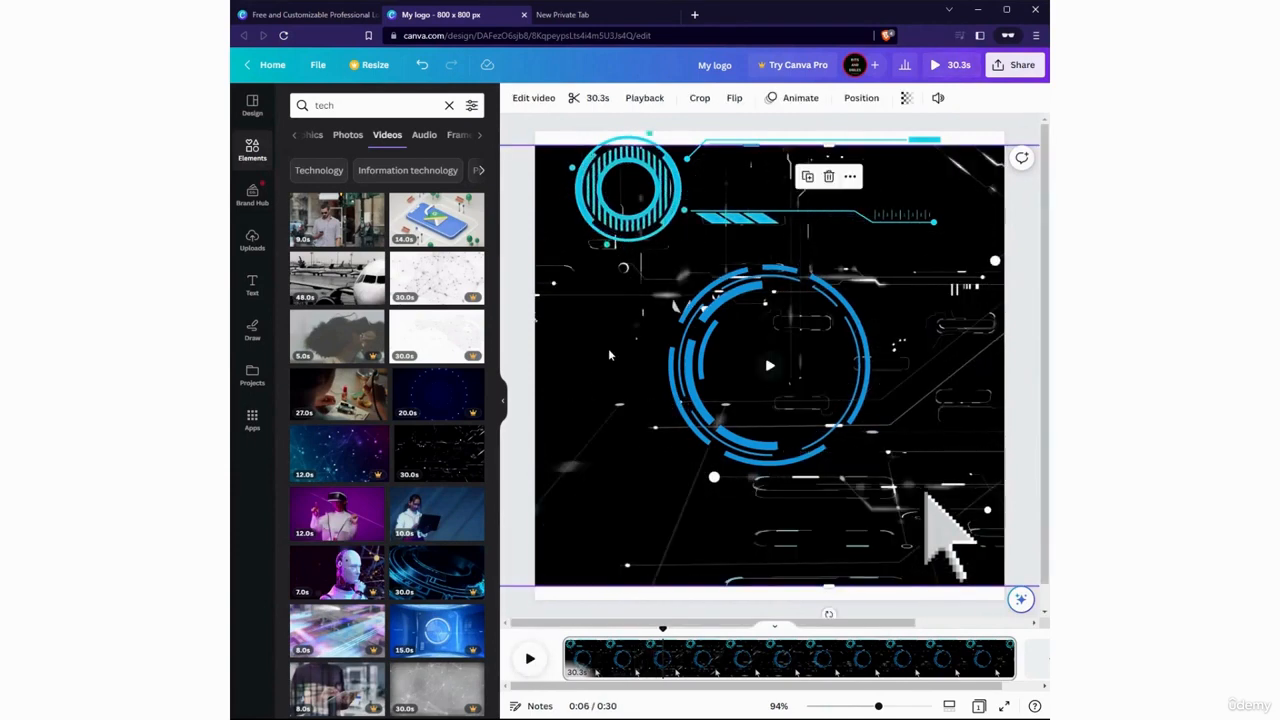
{"action": "key", "text": "Delete"}
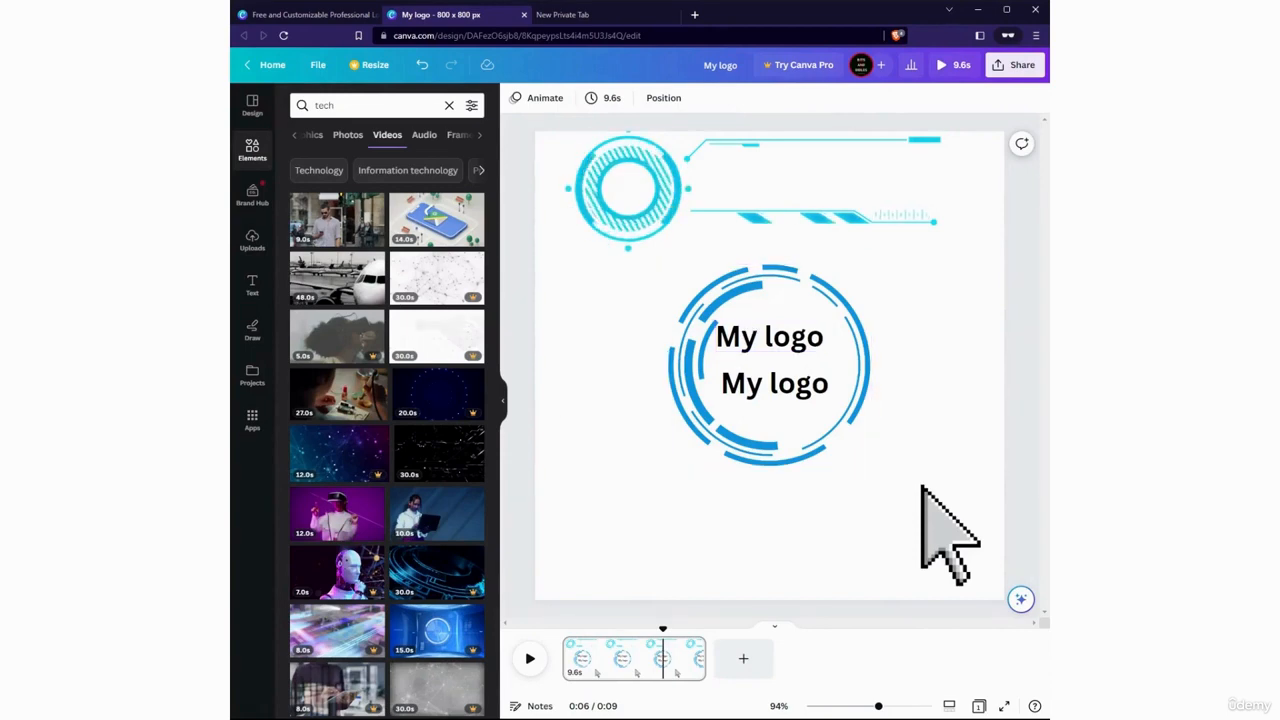
Duplicate the blue tech circle, move the copy to the page's lower-left area, and delete the copy
{"action": "left_click", "coordinate": [871, 336]}
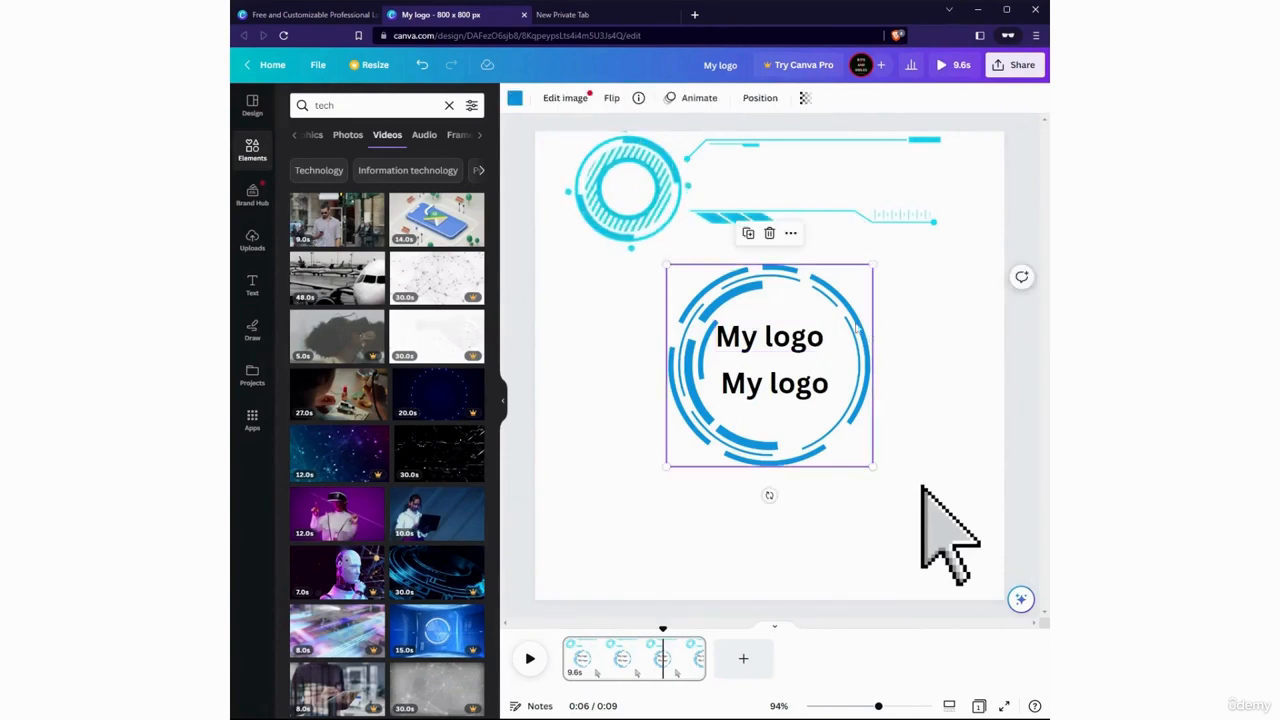
{"action": "left_click", "coordinate": [748, 233]}
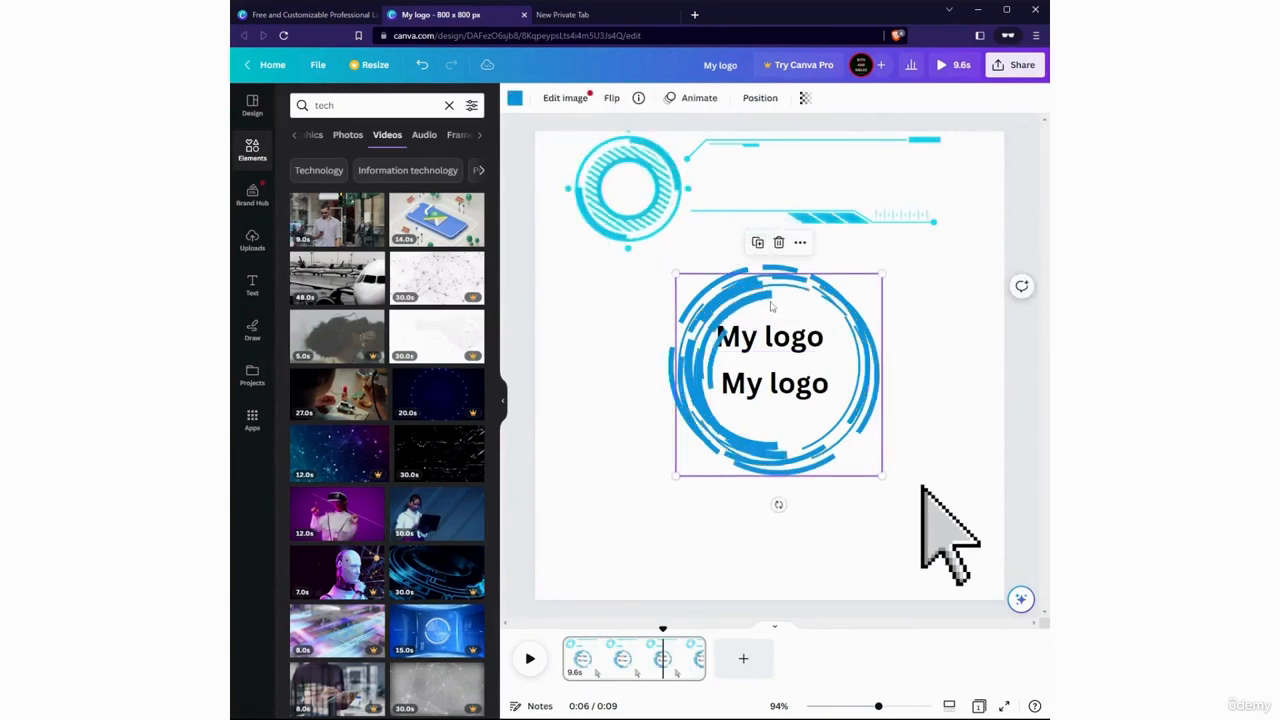
{"action": "left_click_drag", "start_coordinate": [772, 307], "coordinate": [610, 398]}
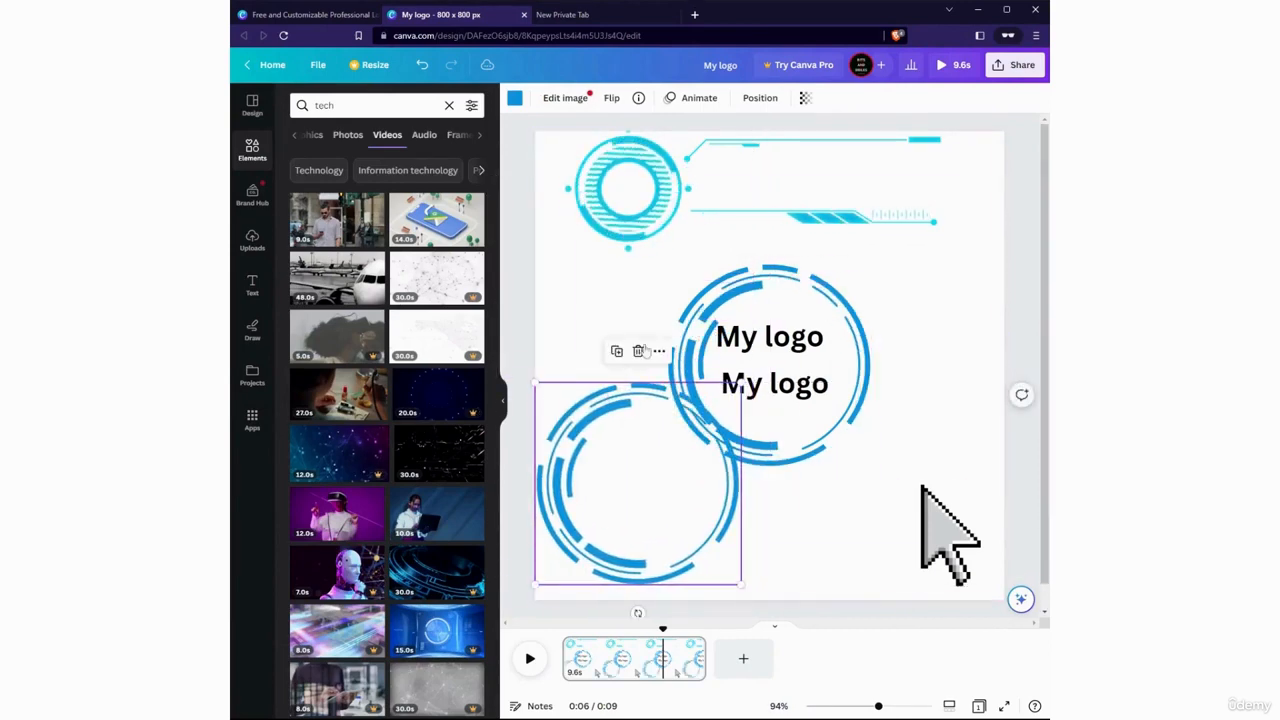
{"action": "left_click", "coordinate": [638, 352]}
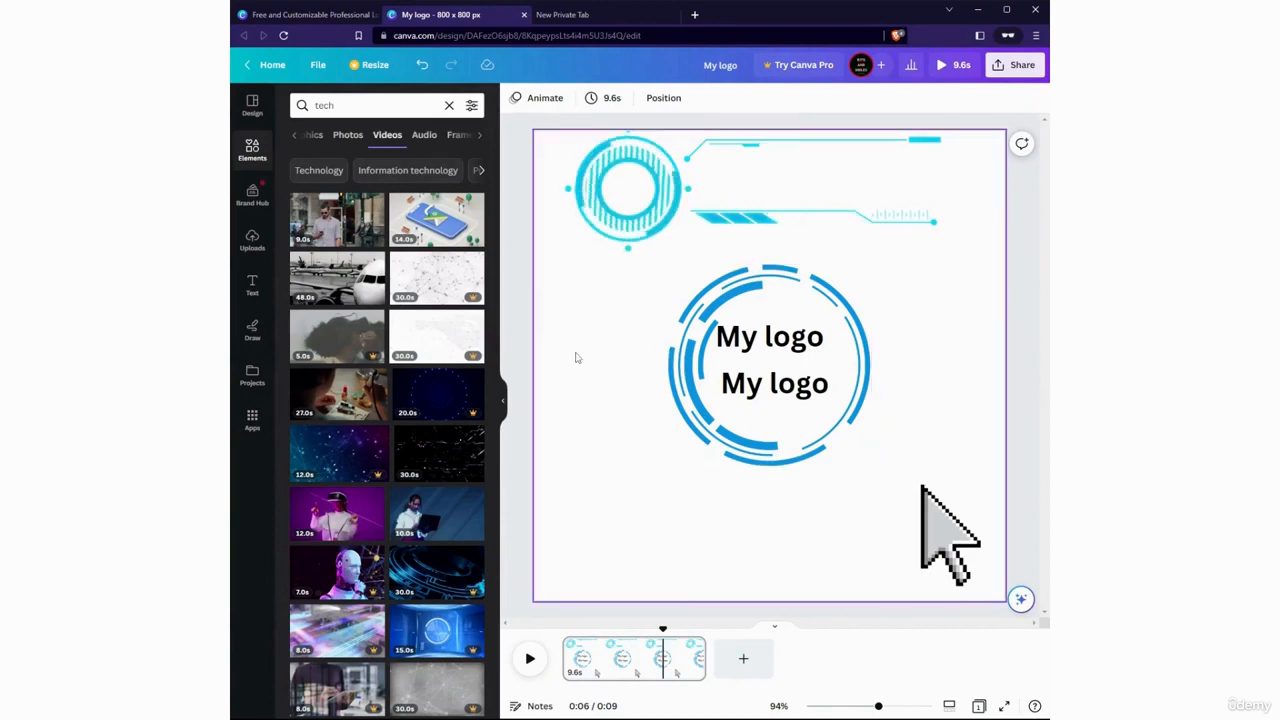
Select the blue circle, view its available options, and examine the stacking order of all the page's layers
{"action": "left_click", "coordinate": [597, 196]}
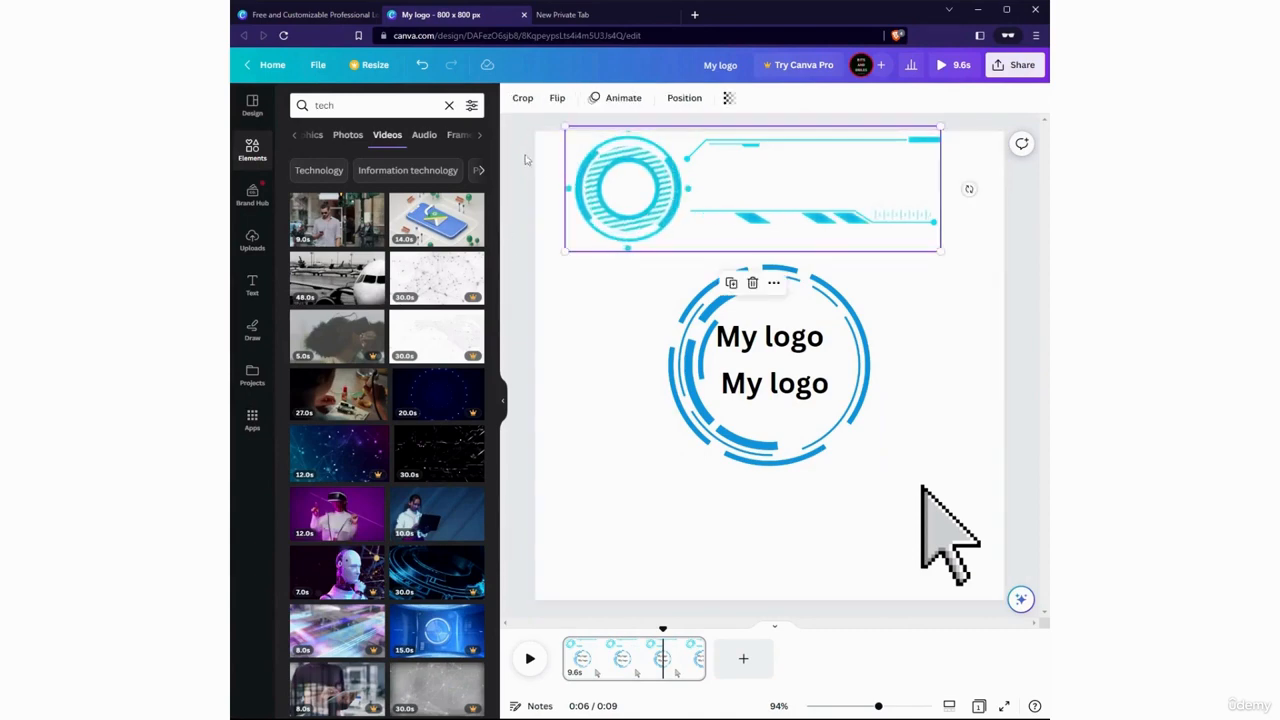
{"action": "left_click", "coordinate": [757, 322]}
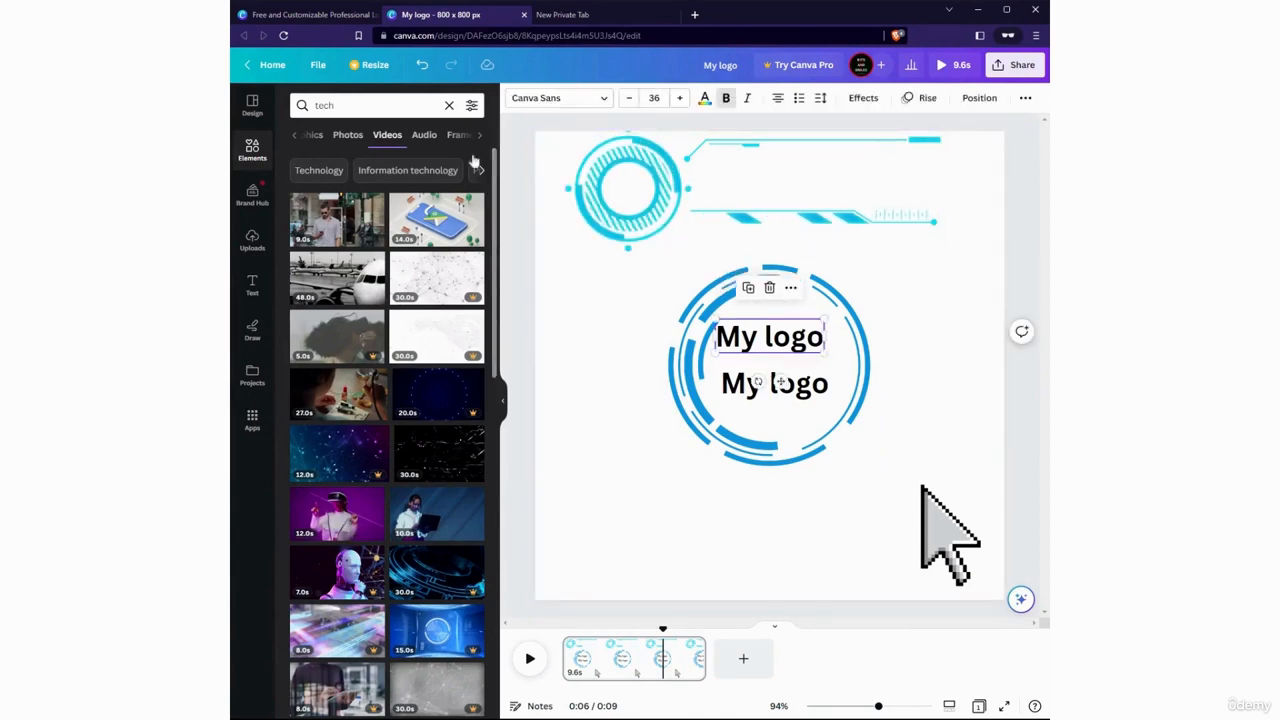
{"action": "left_click", "coordinate": [706, 368]}
{"action": "left_click", "coordinate": [791, 236]}
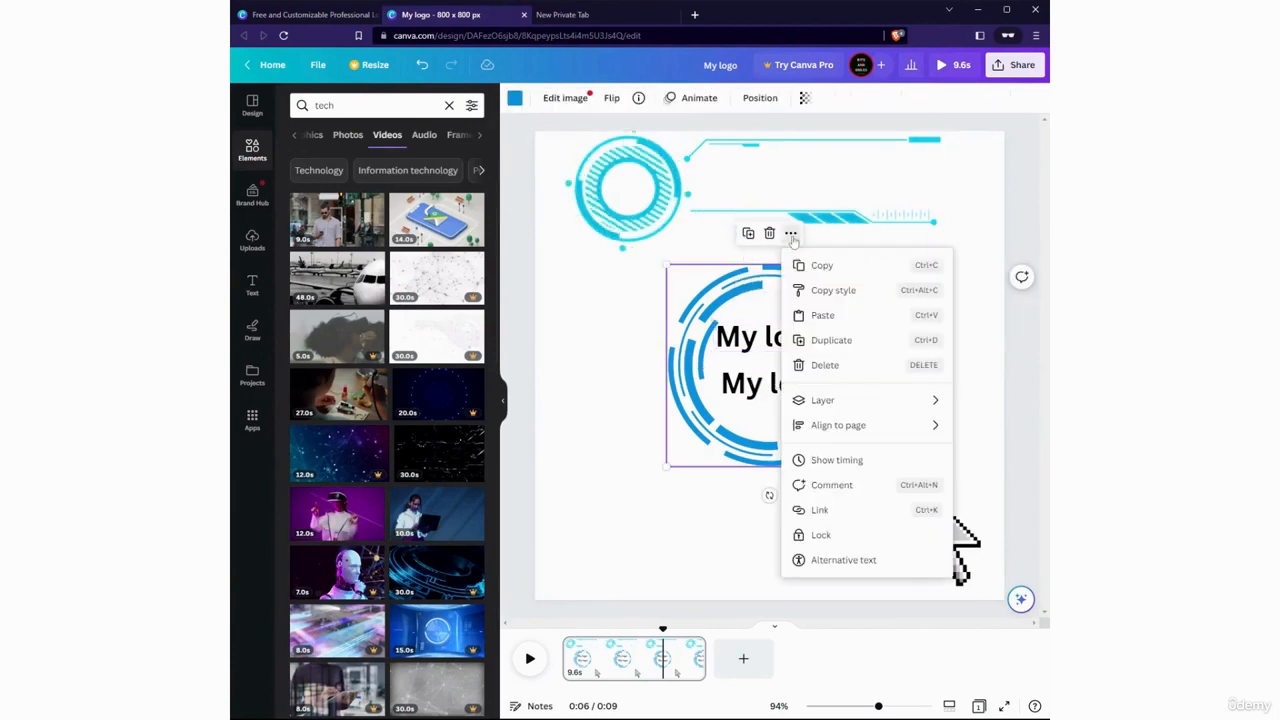
{"action": "left_click", "coordinate": [791, 236]}
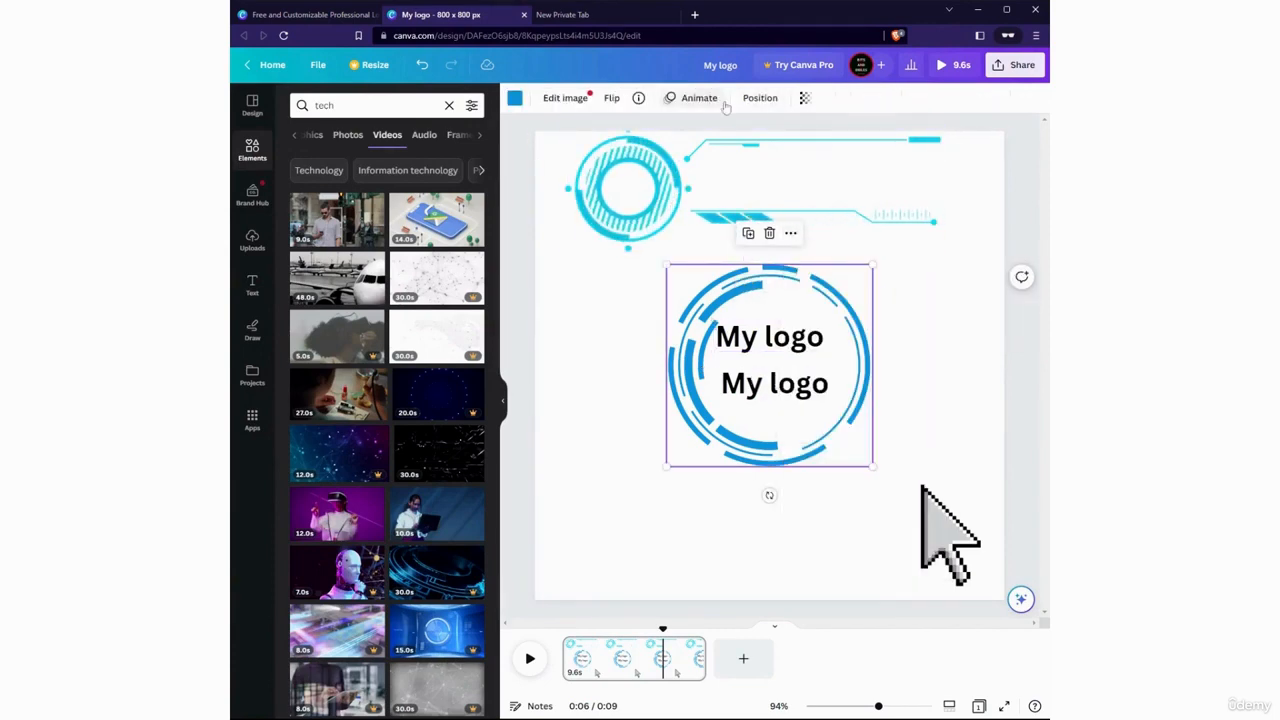
{"action": "left_click", "coordinate": [760, 98]}
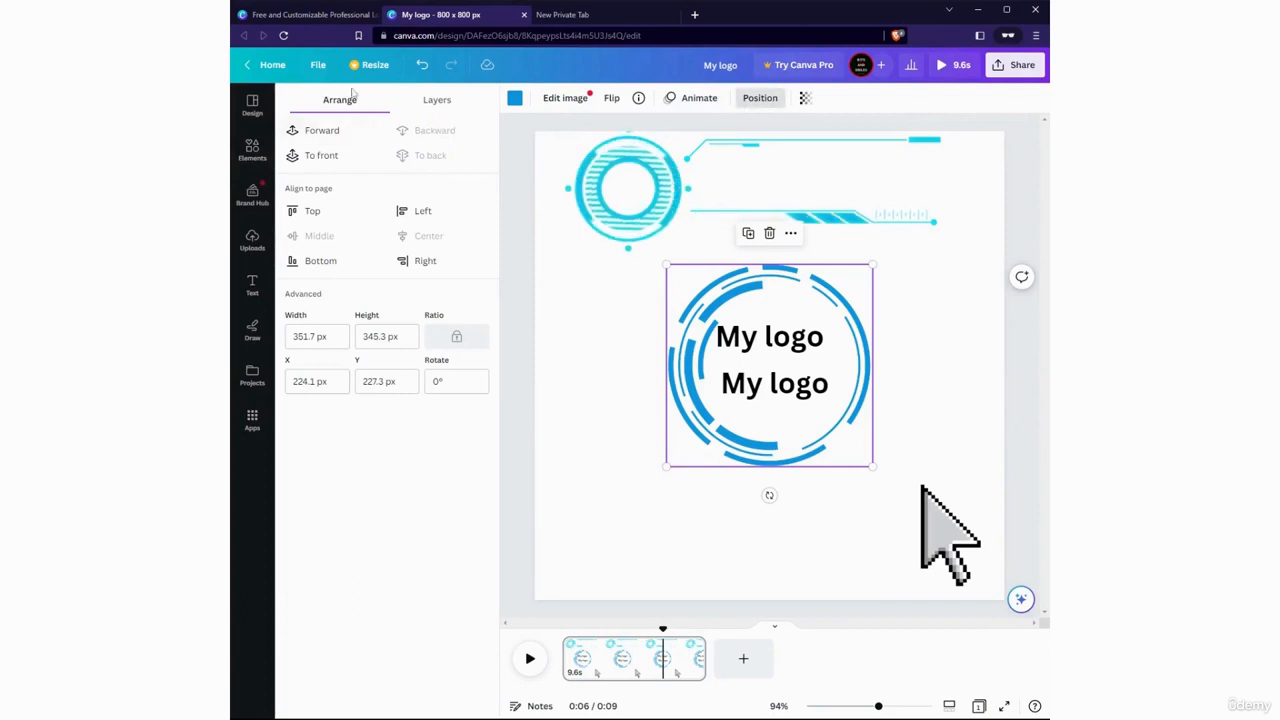
{"action": "left_click", "coordinate": [446, 106]}
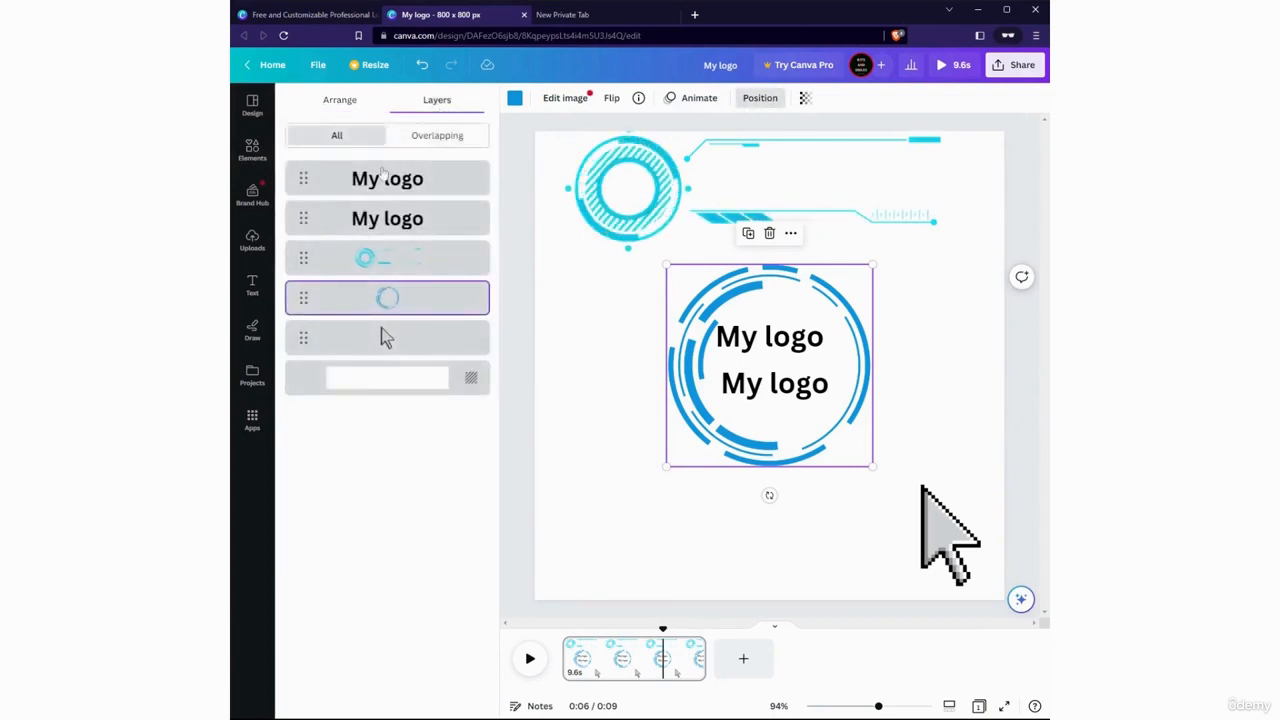
{"action": "left_click", "coordinate": [392, 218]}
{"action": "left_click", "coordinate": [402, 260]}
{"action": "left_click", "coordinate": [404, 300]}
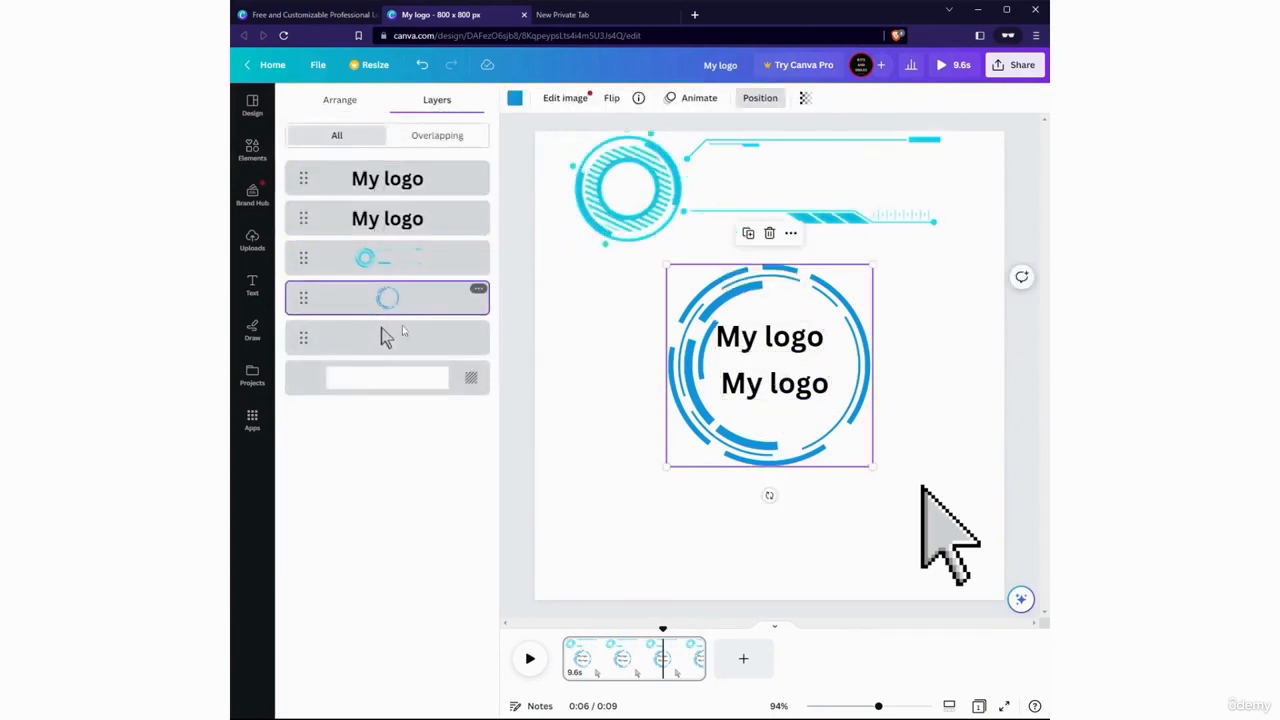
Move the cursor arrow to the top of the layer order and the lower "My logo" text to just above the background
{"action": "left_click", "coordinate": [376, 341]}
{"action": "left_click_drag", "start_coordinate": [365, 346], "coordinate": [308, 288]}
{"action": "left_click", "coordinate": [430, 140]}
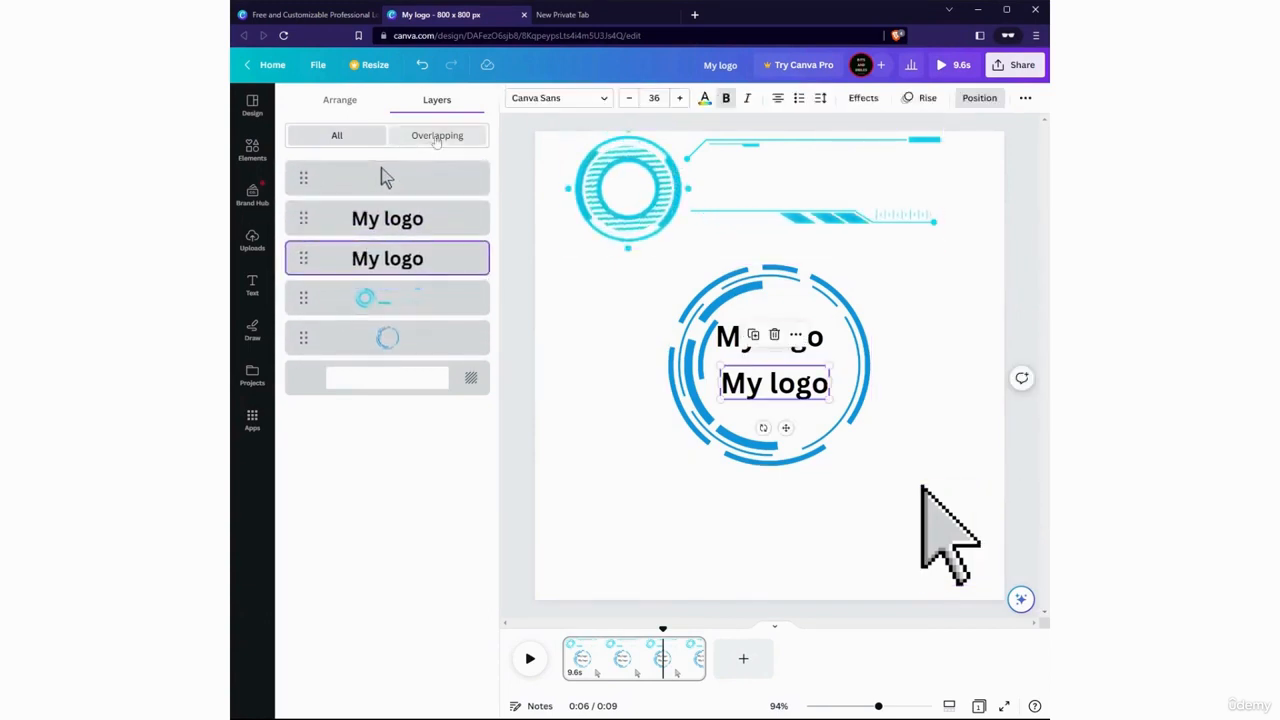
{"action": "mouse_move", "coordinate": [303, 193]}
{"action": "left_mouse_down"}
{"action": "mouse_move", "coordinate": [303, 235]}
{"action": "mouse_move", "coordinate": [306, 212]}
{"action": "left_mouse_up"}
{"action": "left_click", "coordinate": [324, 138]}
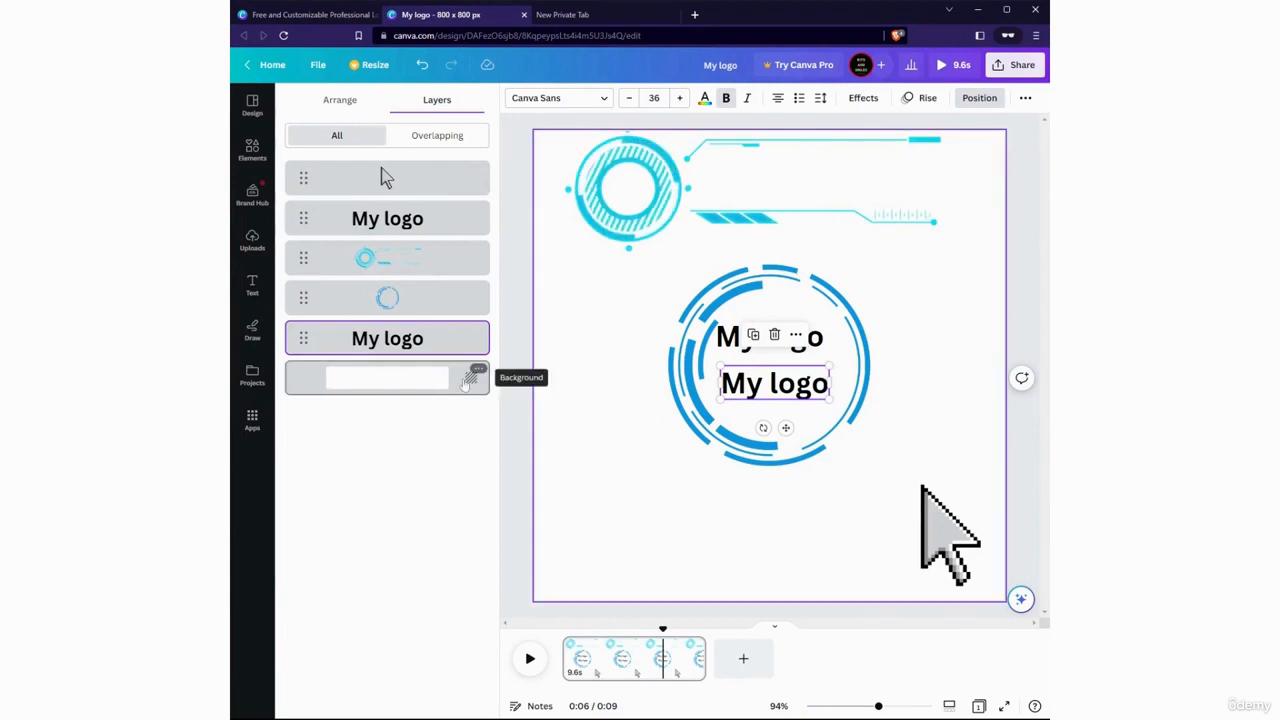
View the background layer's options and return to the arrangement settings
{"action": "left_click", "coordinate": [468, 383]}
{"action": "left_click", "coordinate": [476, 371]}
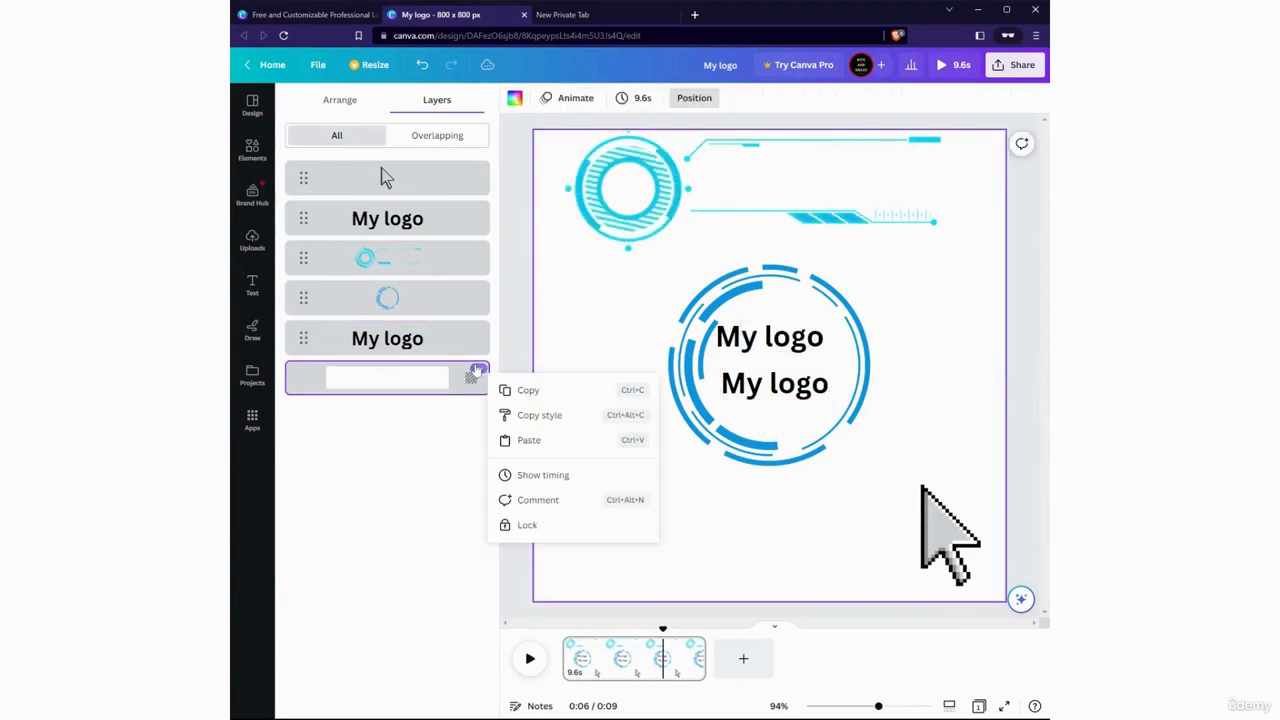
{"action": "left_click", "coordinate": [340, 99]}
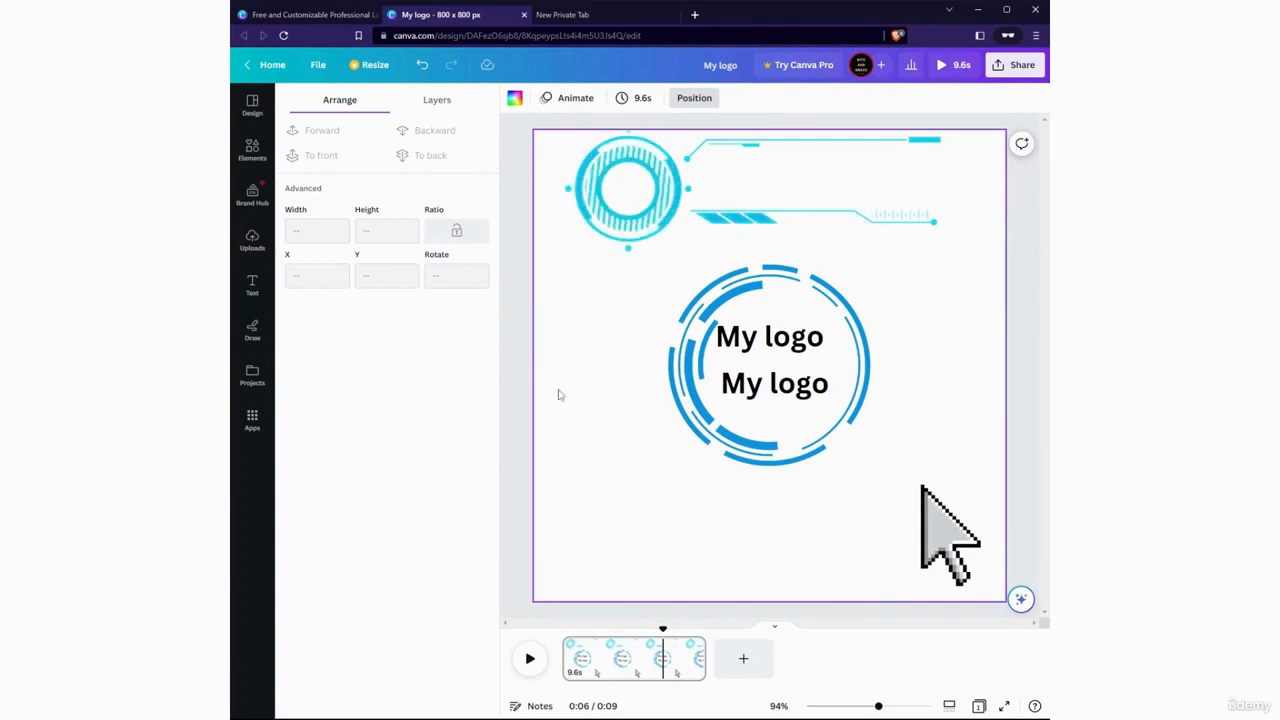
Download the design as a JPG at 800 × 800 px
{"action": "left_click", "coordinate": [999, 70]}
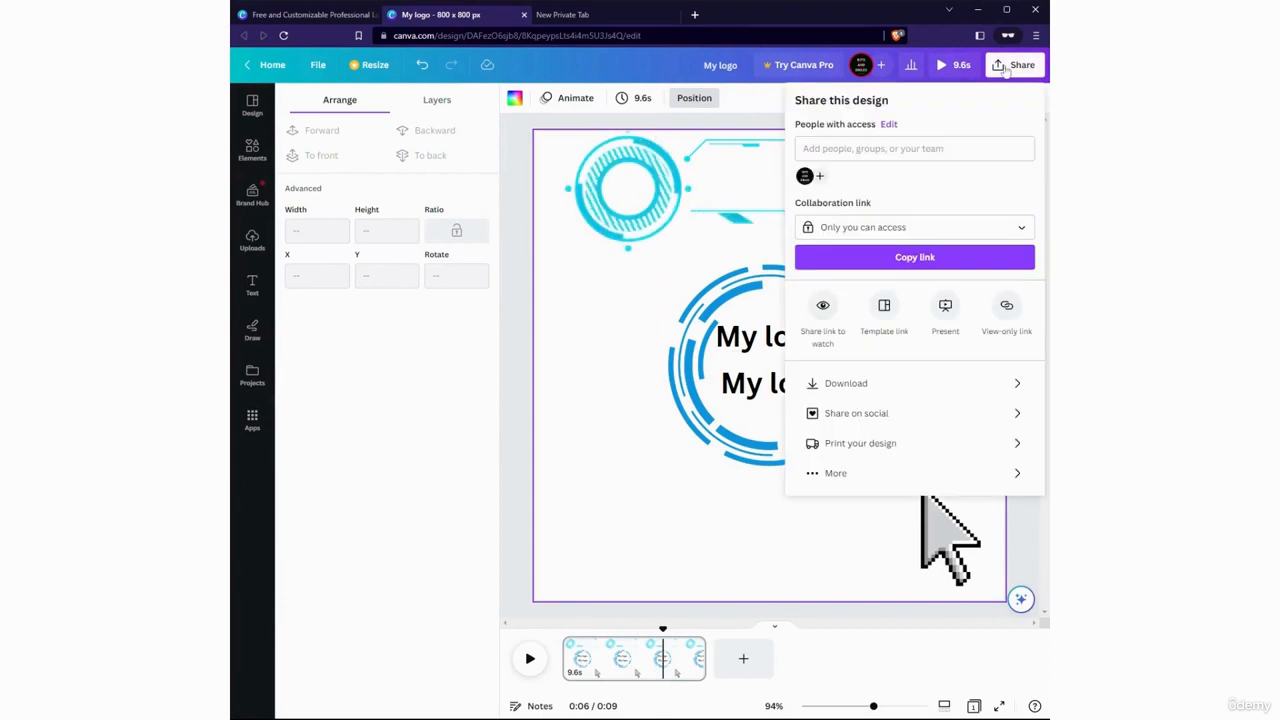
{"action": "left_click", "coordinate": [912, 383]}
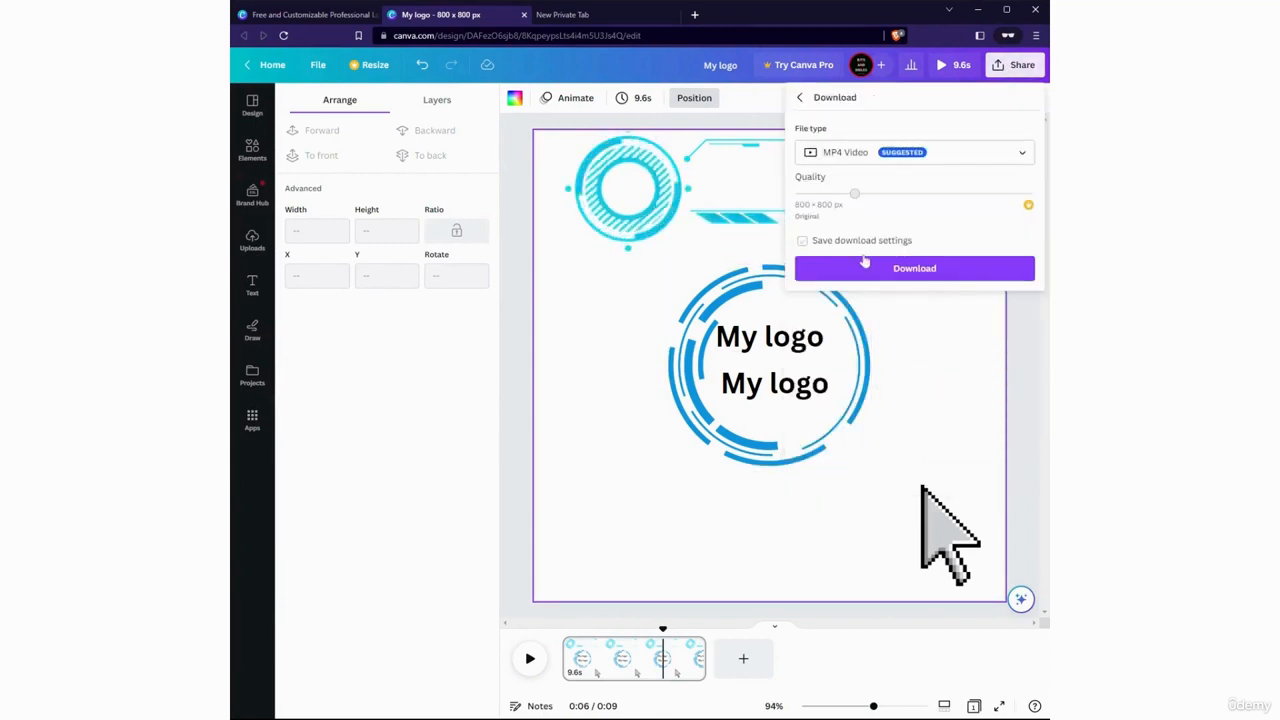
{"action": "left_click", "coordinate": [940, 155]}
{"action": "left_click", "coordinate": [889, 192]}
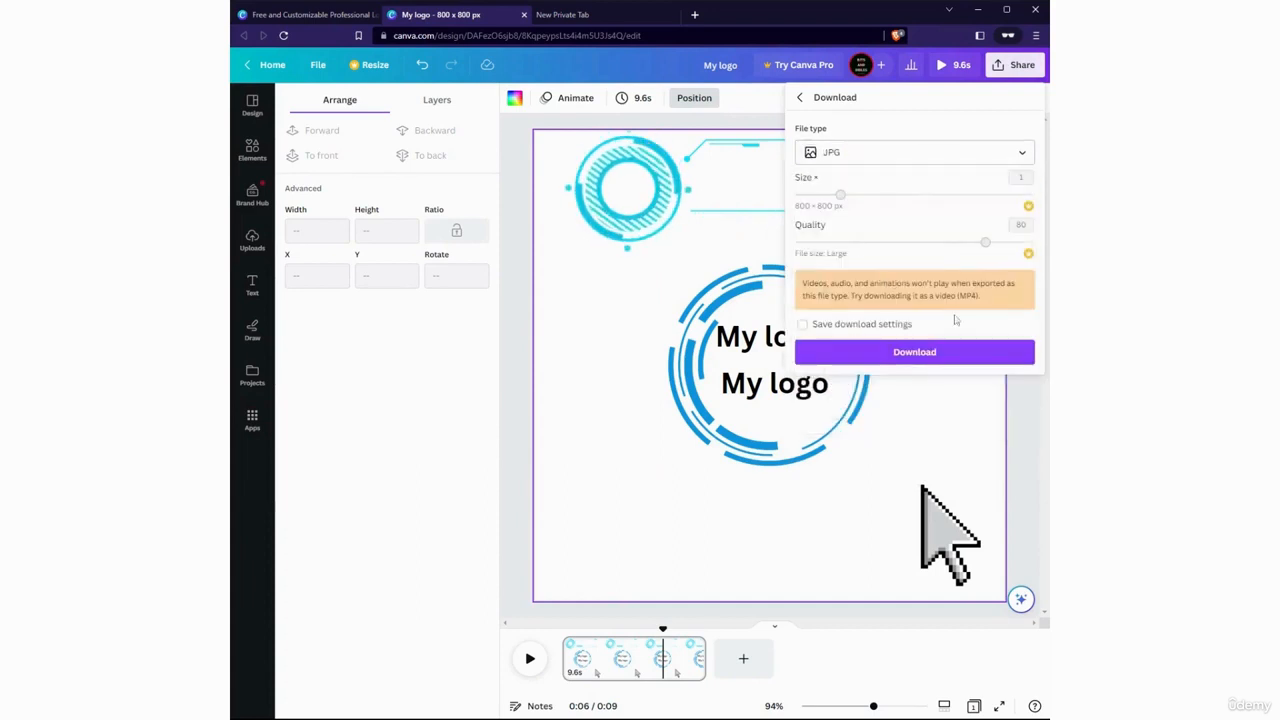
{"action": "left_click", "coordinate": [952, 352]}
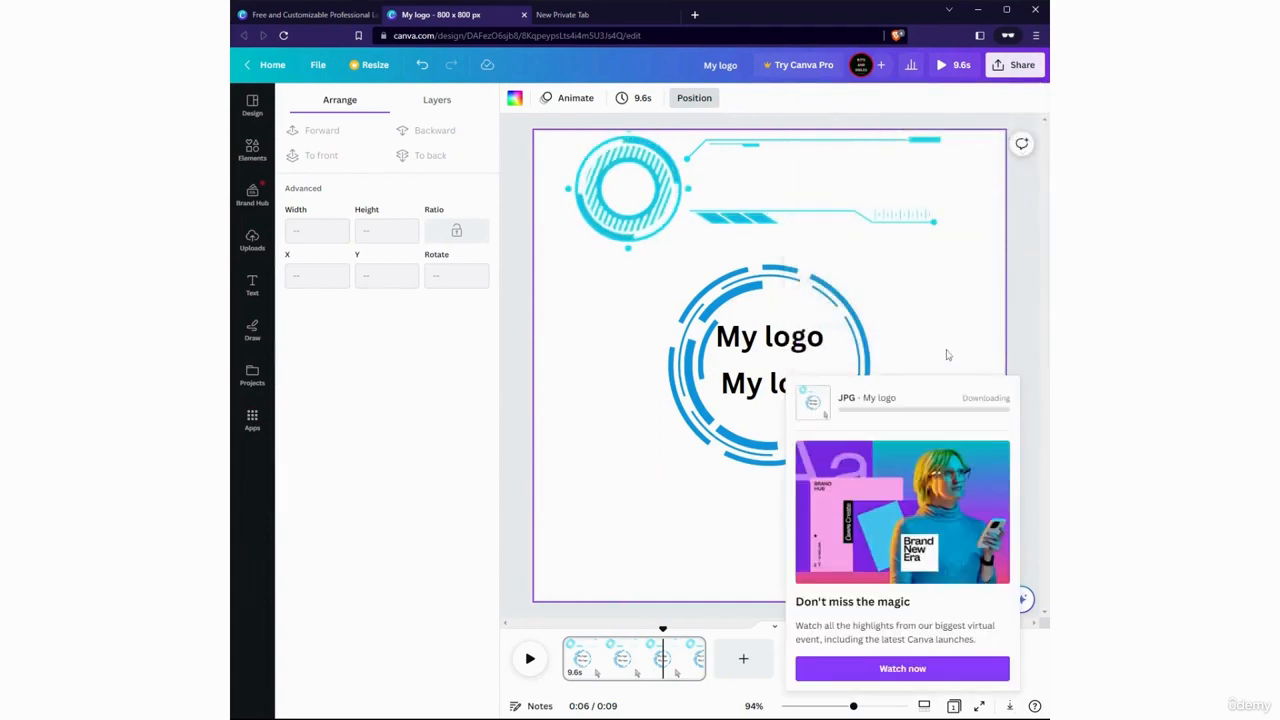